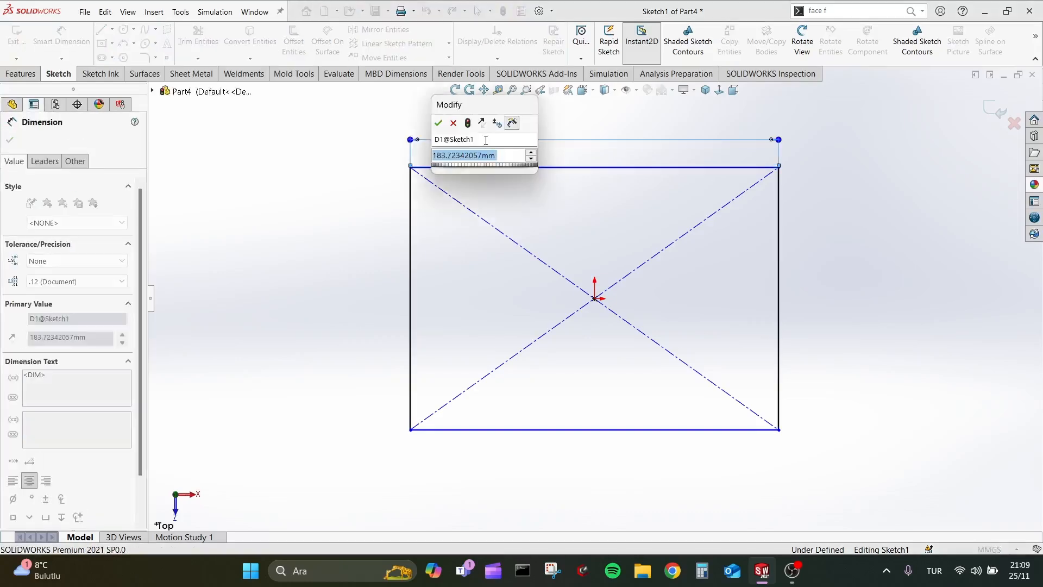
# Step: Set the centre rectangle's width to 150 mm and make two adjacent sides equal so it becomes a square
pyautogui.write('150')
pyautogui.press('Return')
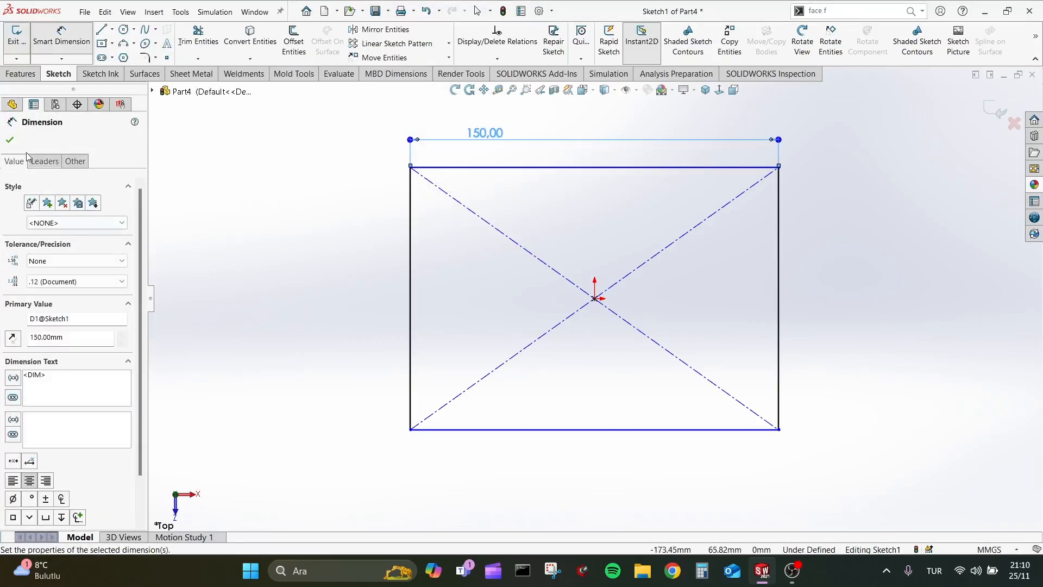
pyautogui.press('Escape')
pyautogui.click(496, 168)
pyautogui.keyDown('ctrl'); pyautogui.click(410, 294); pyautogui.keyUp('ctrl')
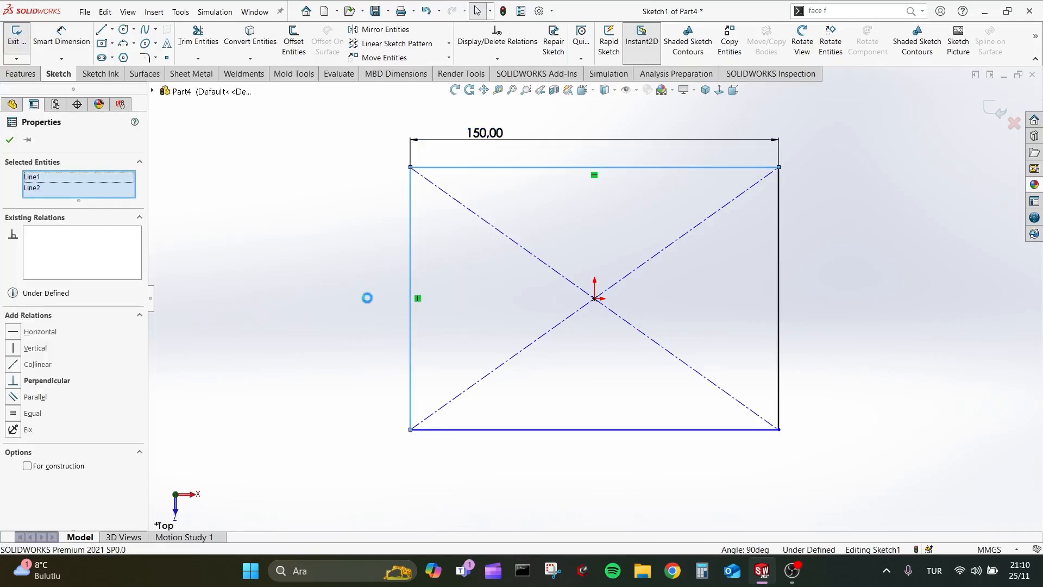
pyautogui.click(13, 413)
pyautogui.press('Escape')
pyautogui.scroll(3, 461, 303)
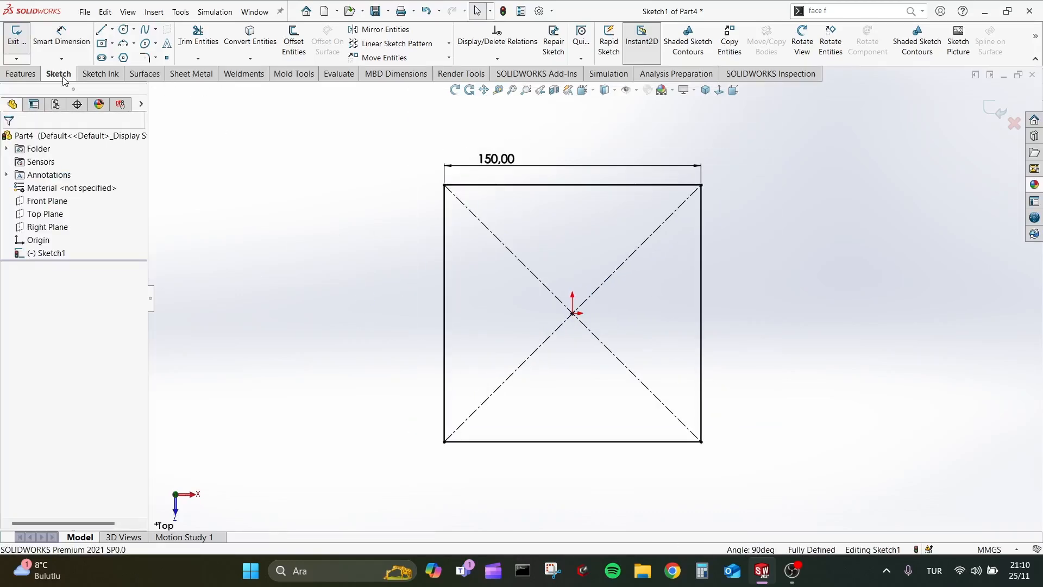
# Step: Extrude the square into a solid block with a blind depth of 15 mm
pyautogui.press('Return')
pyautogui.moveTo(343, 260); pyautogui.dragTo(413, 217, button='middle')
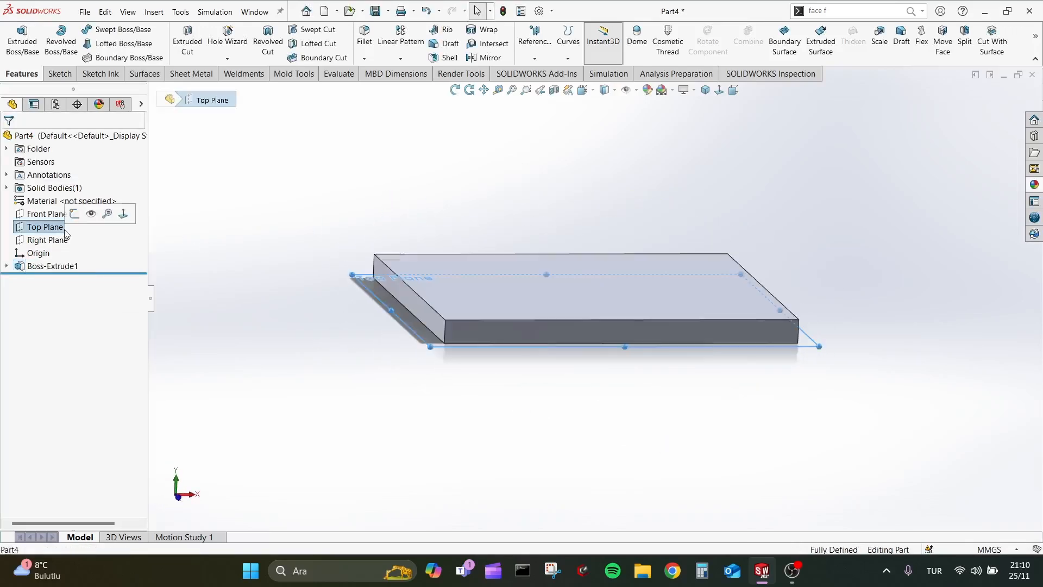
pyautogui.rightClick(56, 265)
pyautogui.click(82, 232)
pyautogui.press('Up')
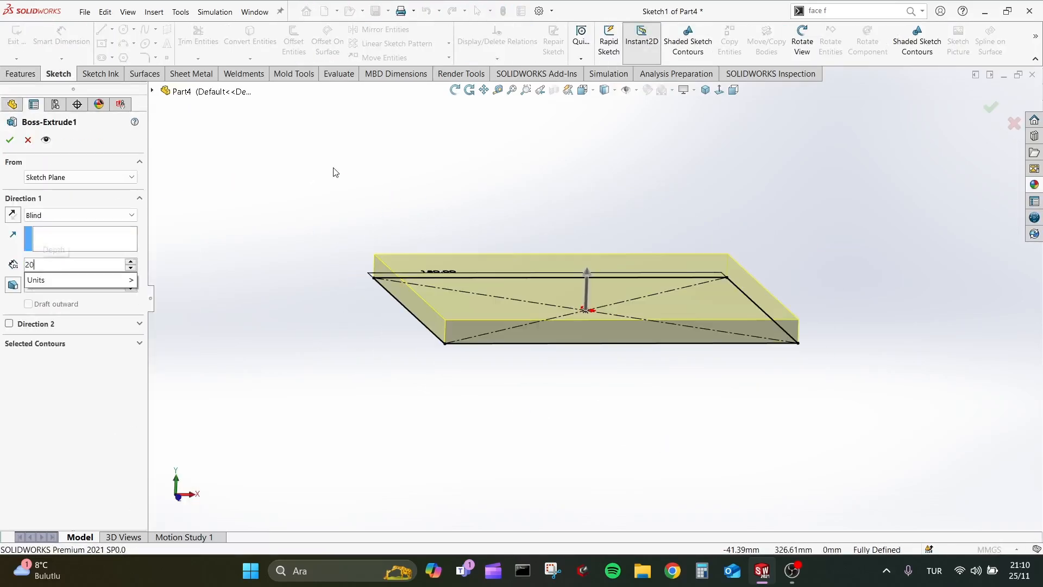
pyautogui.scroll(-1, 320, 222)
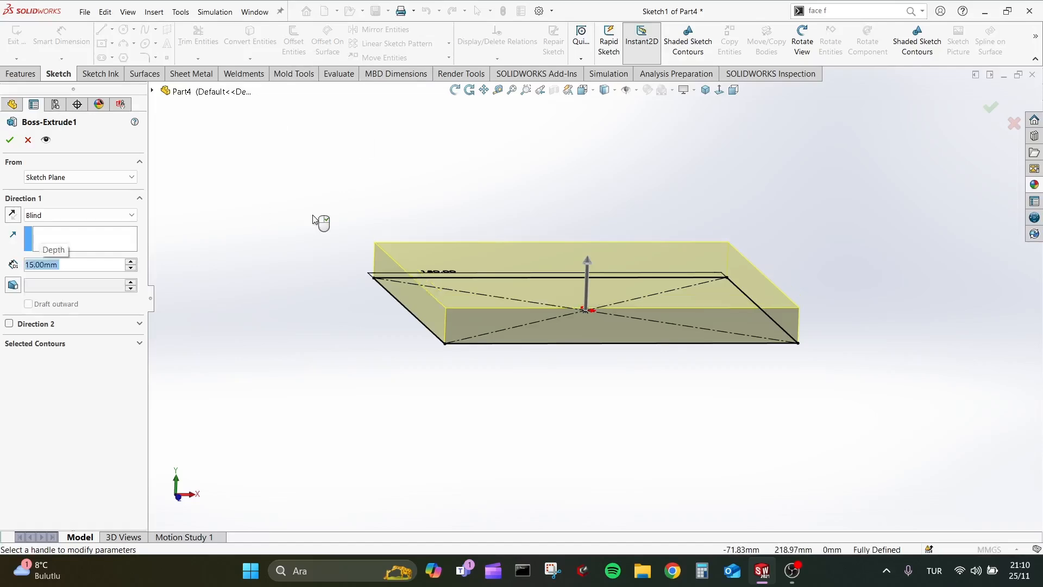
pyautogui.click(9, 140)
# Step: Open a sketch on the block's front face and draw an S-shaped spline between its two upper corners, rising above and then dipping below the edge
pyautogui.click(612, 326)
pyautogui.click(647, 291)
pyautogui.press('space')
pyautogui.hotkey('ctrl', '8')
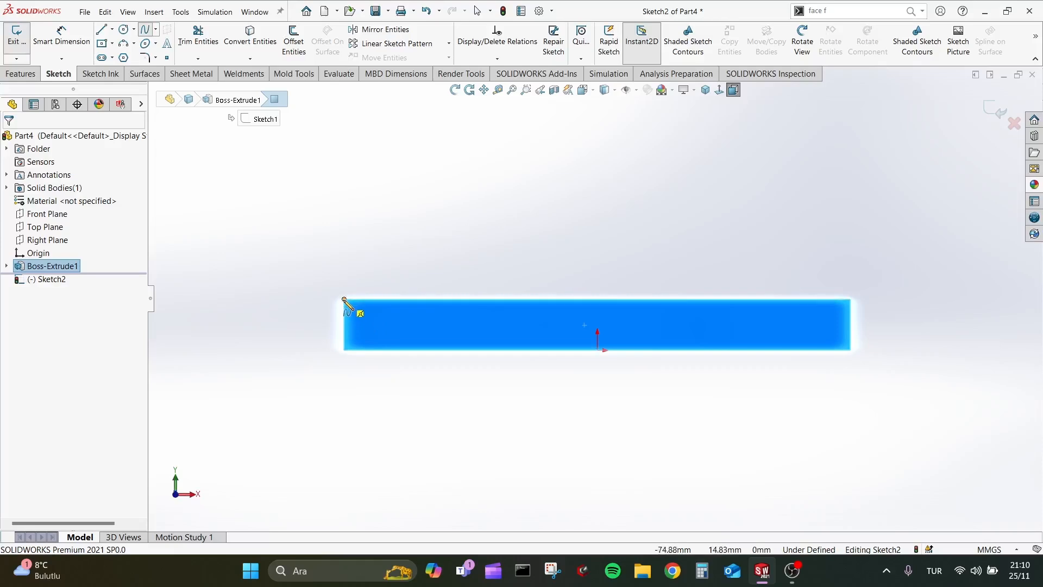
pyautogui.click(344, 299)
pyautogui.click(443, 225)
pyautogui.click(580, 284)
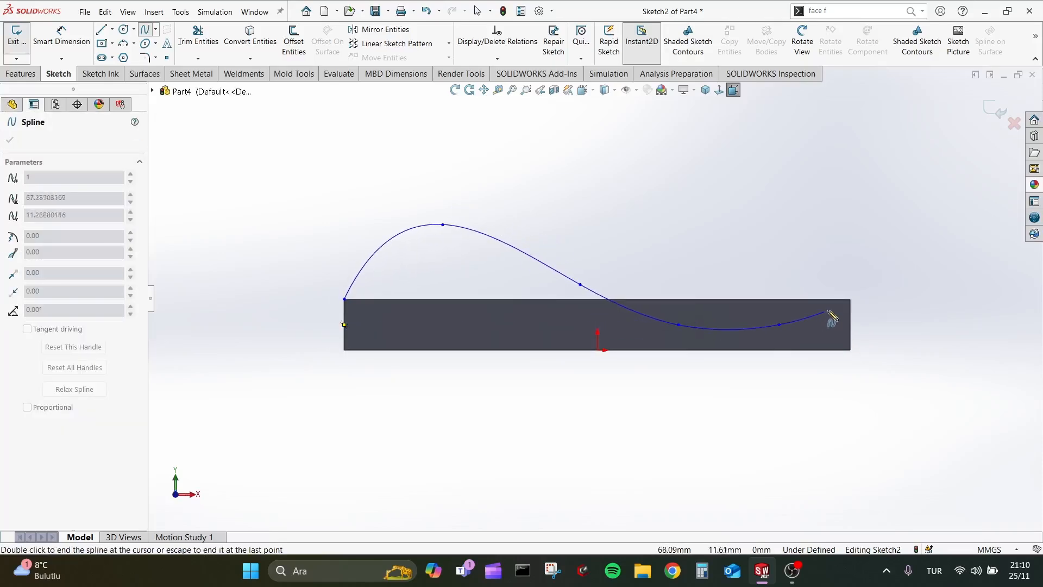
pyautogui.doubleClick(850, 300)
# Step: Pull the front spline's trough point down to about (21, 4), lower its crest point slightly and exit the sketch
pyautogui.moveTo(781, 325); pyautogui.dragTo(674, 328)
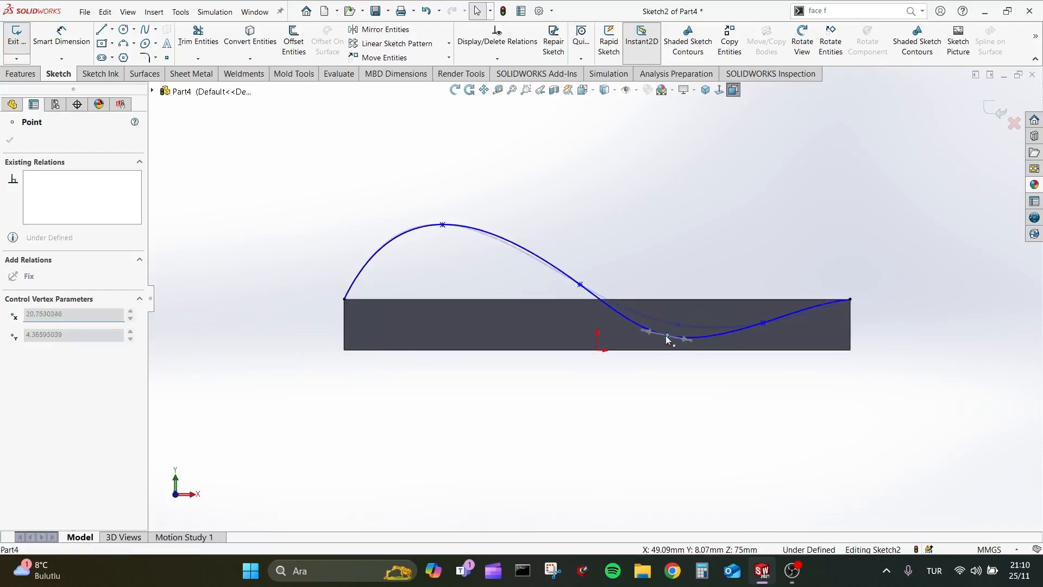
pyautogui.moveTo(442, 225); pyautogui.dragTo(438, 239)
pyautogui.click(880, 223)
pyautogui.hotkey('ctrl', 'b')
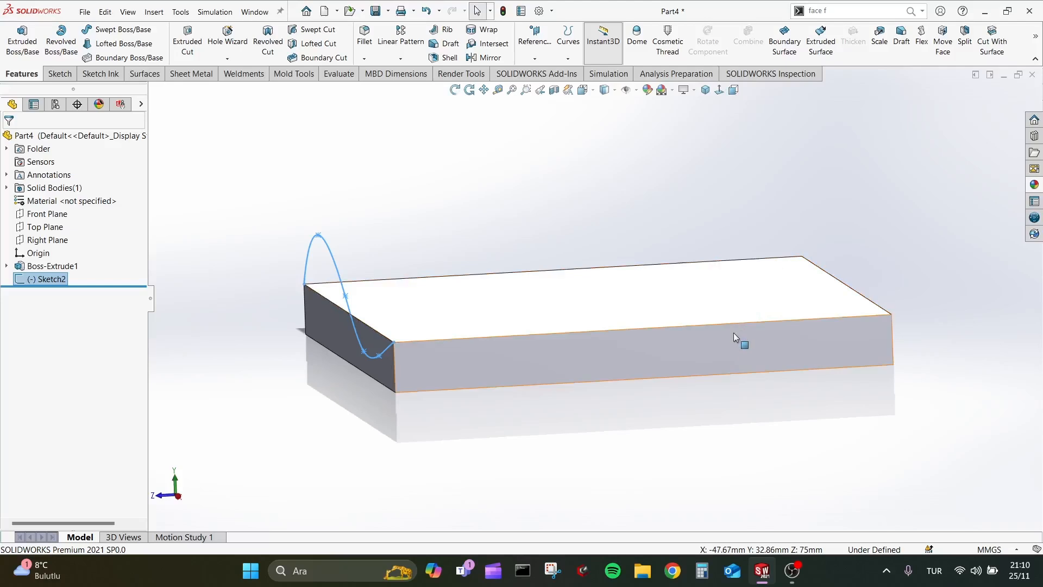
# Step: Open a sketch on the block's right side face and draw a wavy style spline between its two upper corners
pyautogui.click(734, 333)
pyautogui.click(783, 308)
pyautogui.press('space')
pyautogui.click(935, 405)
pyautogui.click(156, 29)
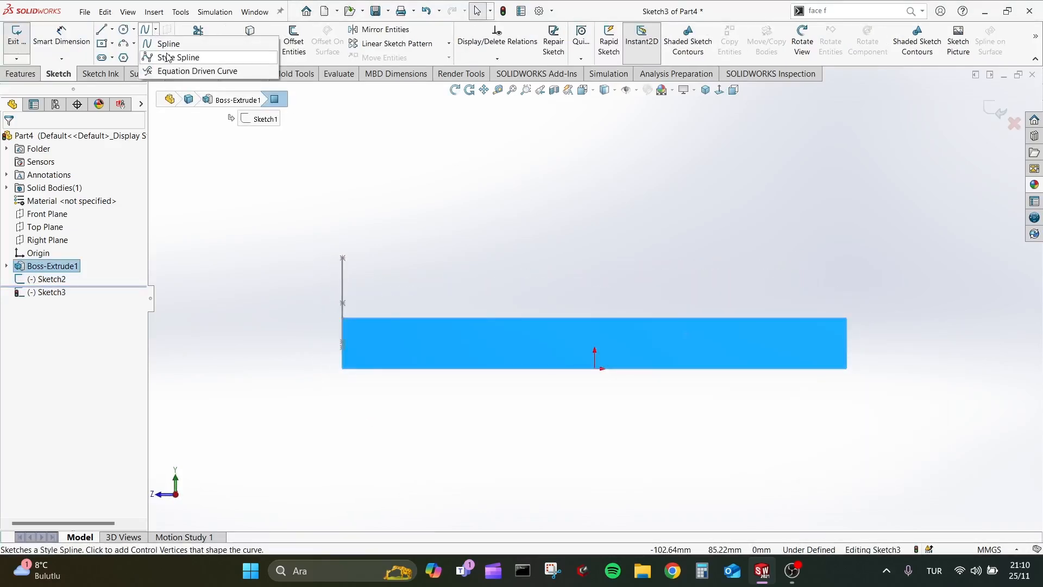
pyautogui.click(163, 56)
pyautogui.click(342, 317)
pyautogui.click(419, 258)
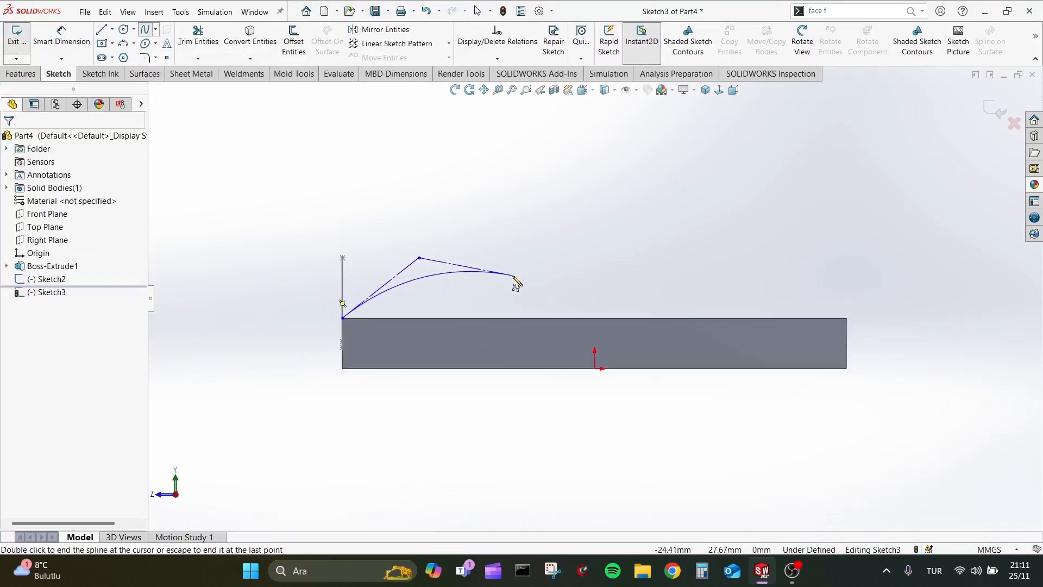
pyautogui.click(522, 280)
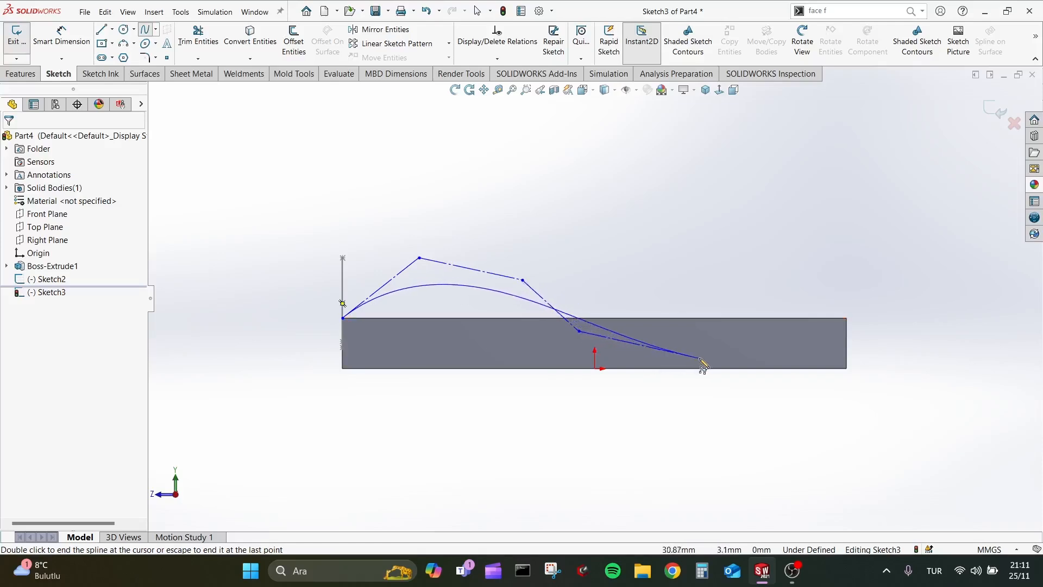
pyautogui.doubleClick(847, 320)
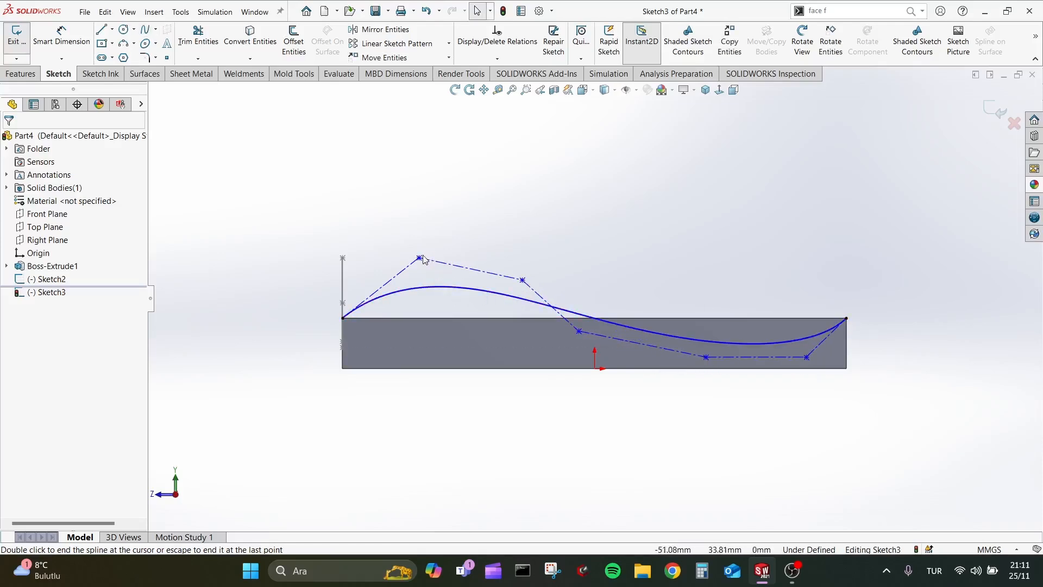
# Step: Reshape the right-face style spline with control vertices at about (-48, 52), (-20, 31) and (26, -8), and exit the sketch
pyautogui.moveTo(419, 257); pyautogui.dragTo(428, 216)
pyautogui.moveTo(522, 279); pyautogui.dragTo(528, 265)
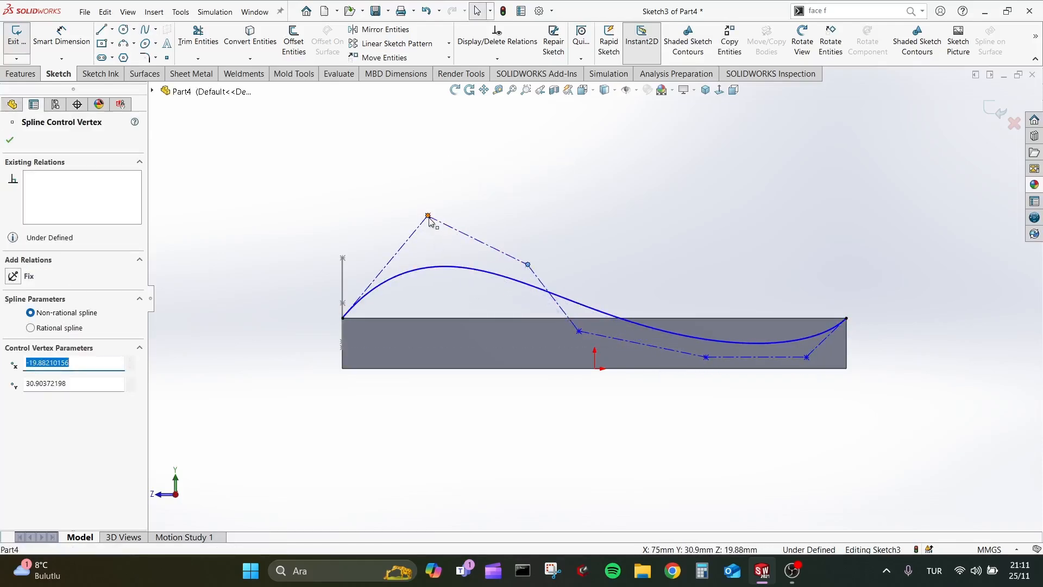
pyautogui.moveTo(428, 215); pyautogui.dragTo(434, 193)
pyautogui.moveTo(707, 358); pyautogui.dragTo(683, 394)
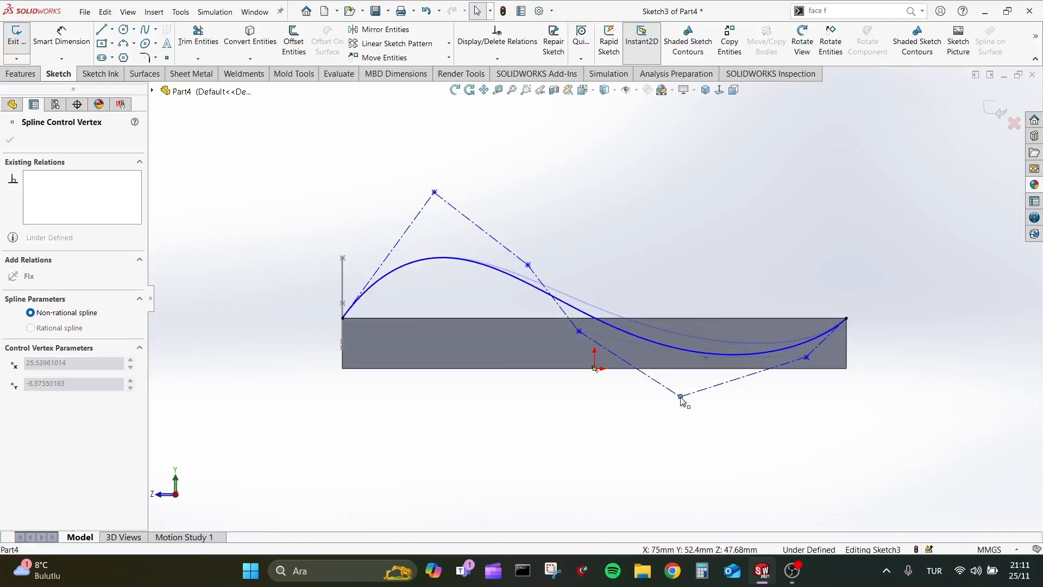
pyautogui.click(999, 111)
# Step: Sketch a wavy Bezier style spline between the back face's upper corners, with one lower control vertex pulled to about (13, -10)
pyautogui.moveTo(786, 190)
pyautogui.mouseDown(button='middle')
pyautogui.moveTo(747, 230)
pyautogui.moveTo(896, 348)
pyautogui.mouseUp(button='middle')
pyautogui.click(897, 348)
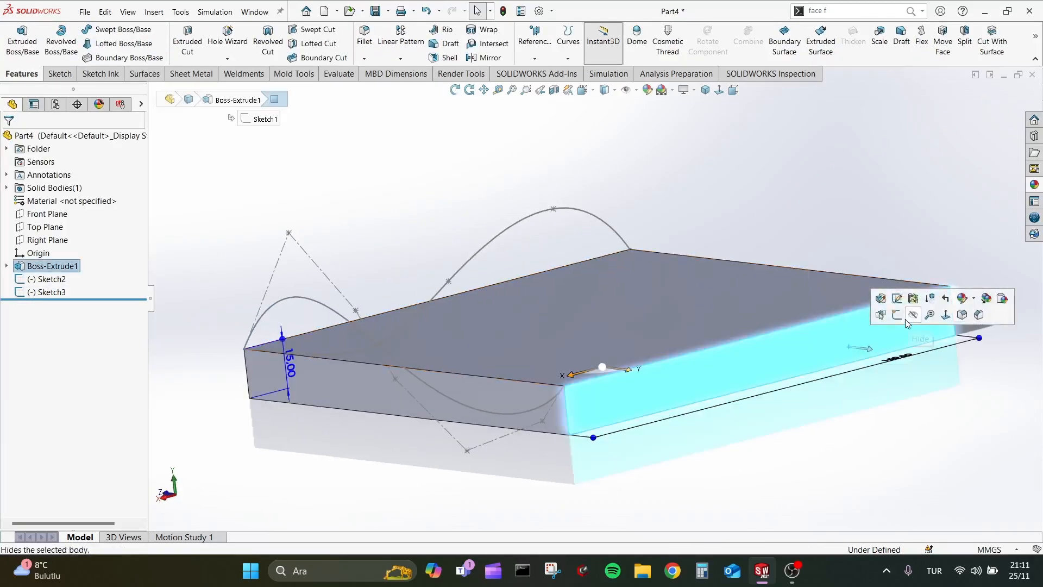
pyautogui.click(897, 315)
pyautogui.click(155, 29)
pyautogui.click(174, 49)
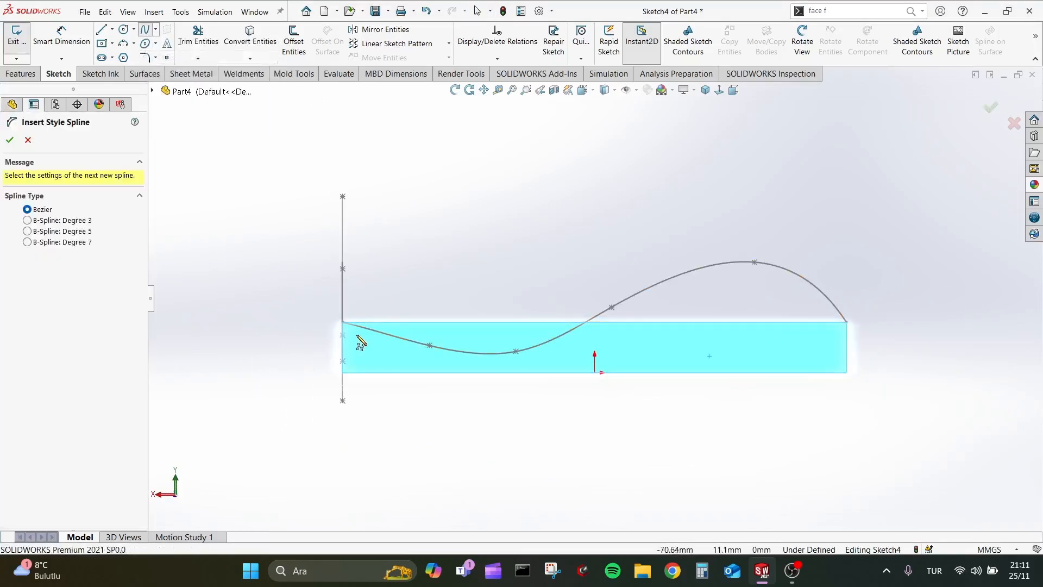
pyautogui.click(343, 322)
pyautogui.click(416, 206)
pyautogui.click(717, 356)
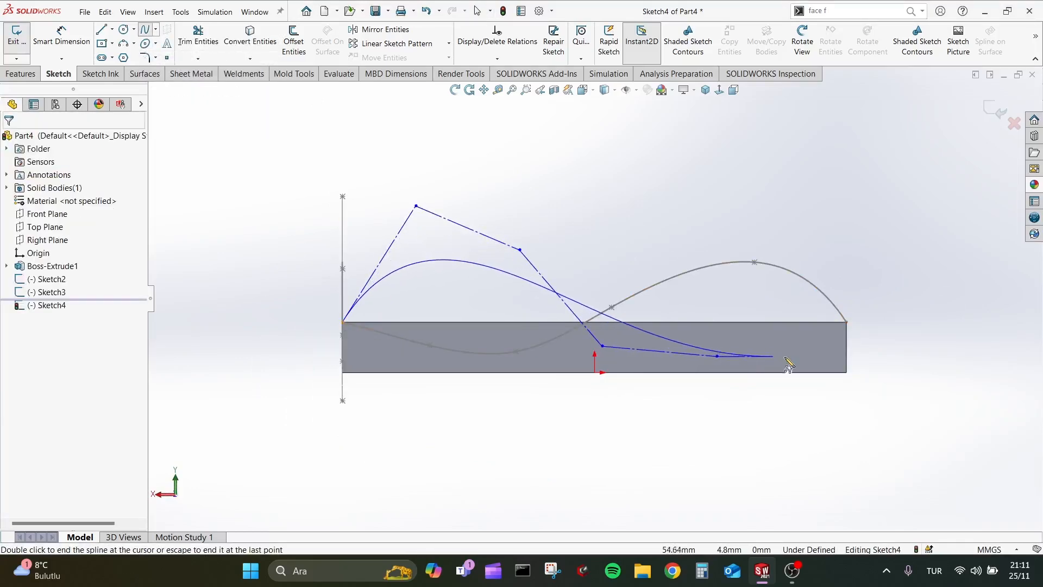
pyautogui.doubleClick(846, 323)
pyautogui.moveTo(717, 355); pyautogui.dragTo(639, 405)
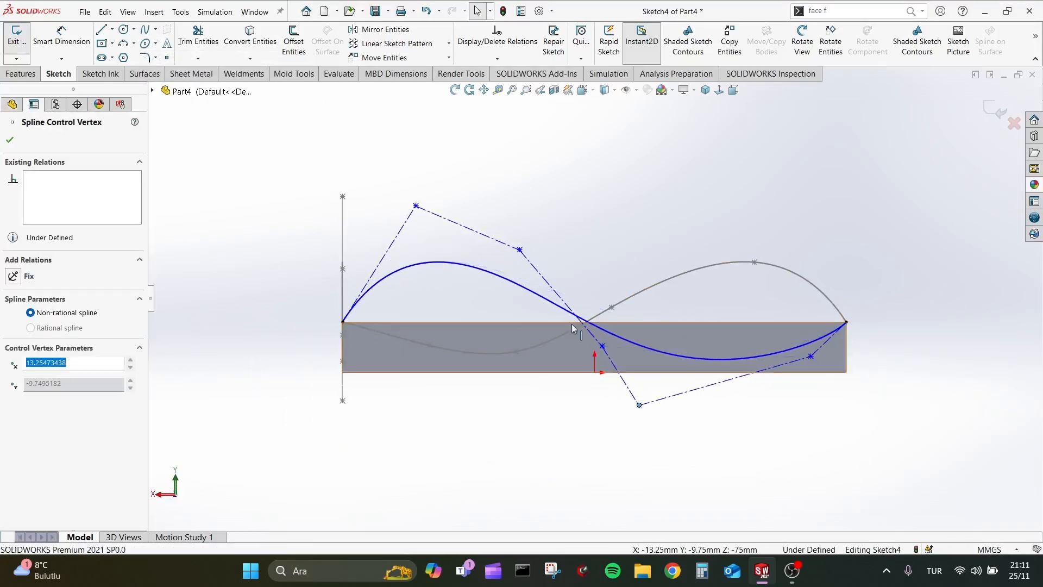
pyautogui.click(992, 115)
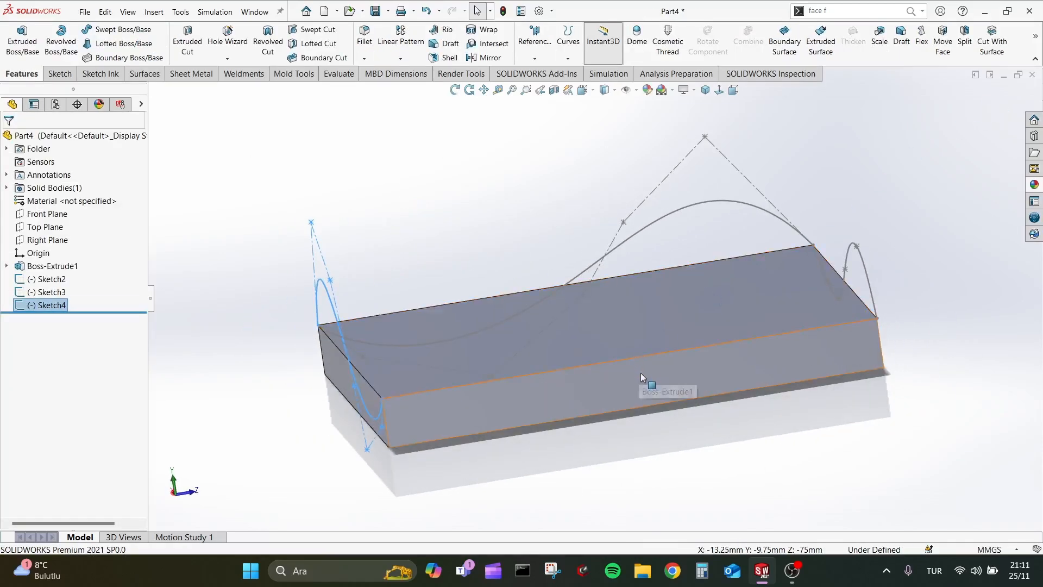
# Step: Open a sketch on the block's left side face and draw an S-shaped spline through four intermediate points between its upper corners
pyautogui.click(641, 373)
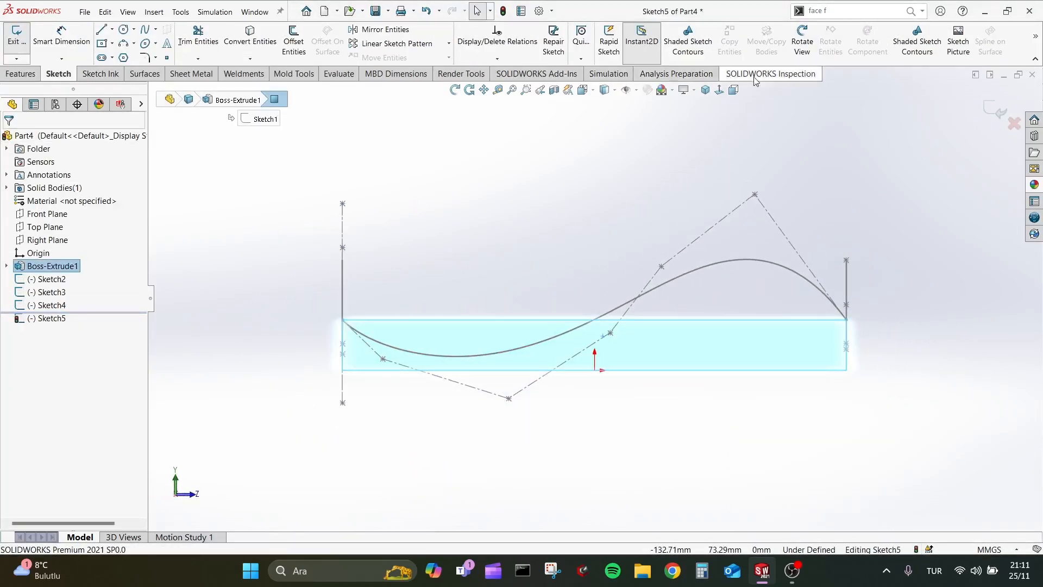
pyautogui.click(719, 91)
pyautogui.moveTo(565, 200); pyautogui.dragTo(677, 232, button='middle')
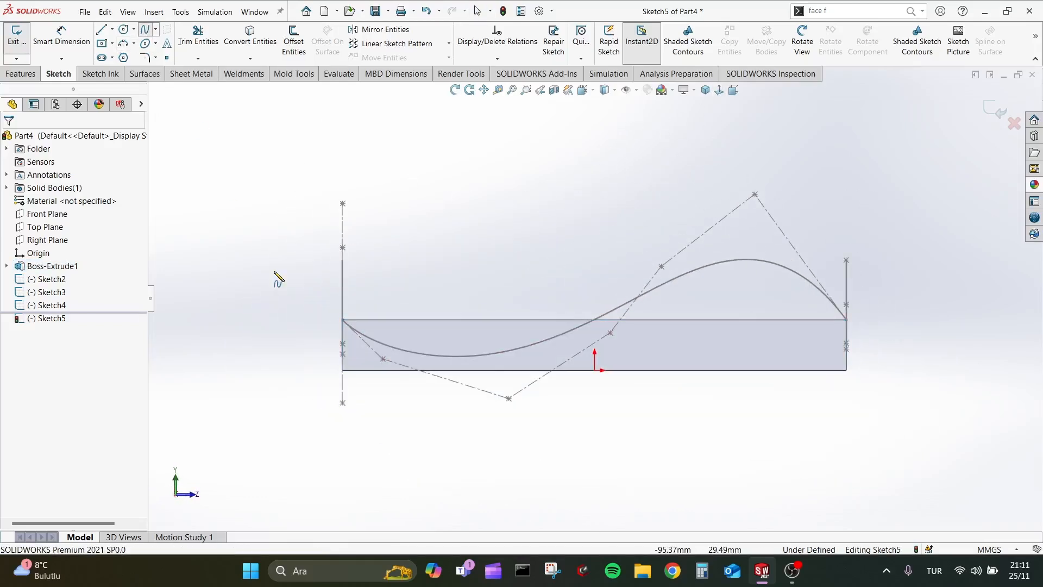
pyautogui.click(343, 320)
pyautogui.click(419, 242)
pyautogui.click(517, 289)
pyautogui.click(652, 345)
pyautogui.click(775, 349)
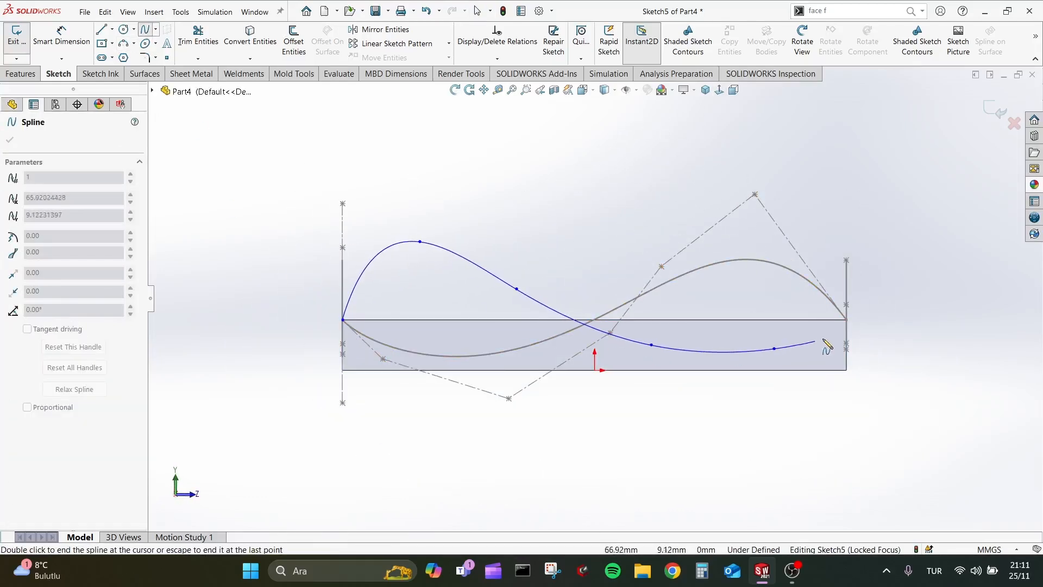
pyautogui.doubleClick(846, 319)
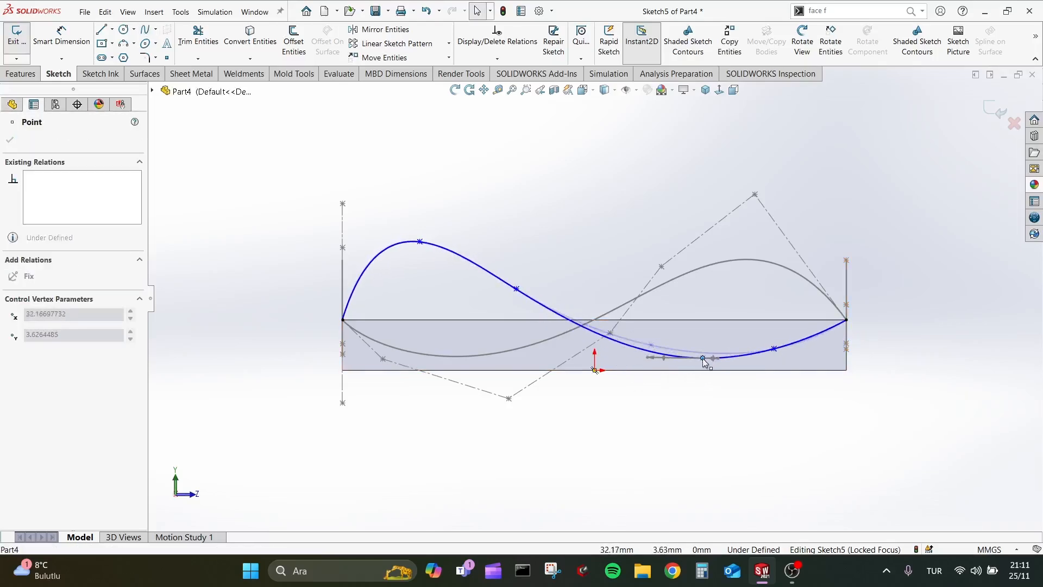
# Step: Reshape the left-face spline with points at about (-40, 35), (-22, 28) and (27, 6), and exit the sketch
pyautogui.moveTo(420, 241); pyautogui.dragTo(458, 252)
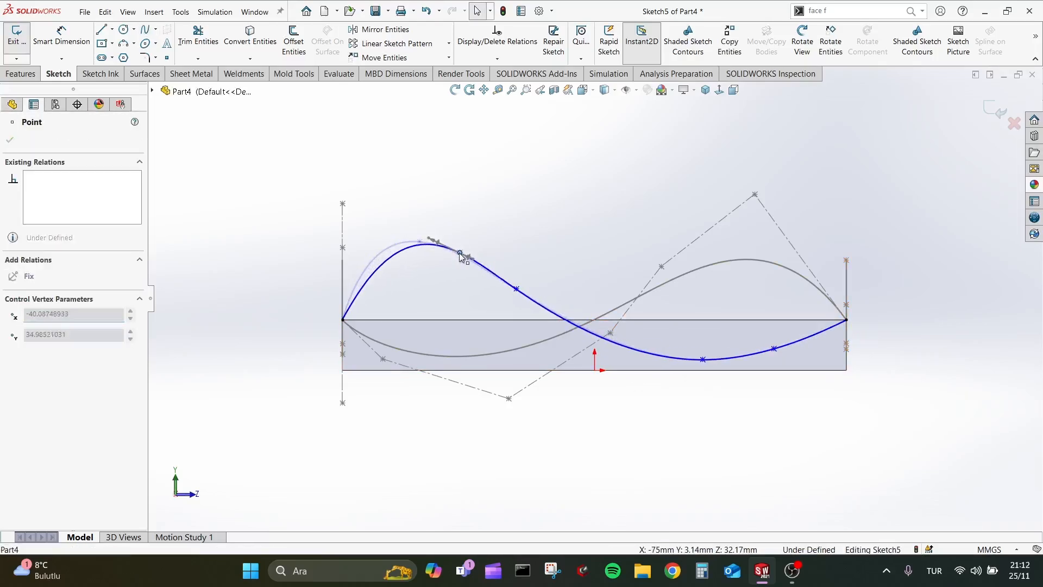
pyautogui.moveTo(516, 289); pyautogui.dragTo(520, 277)
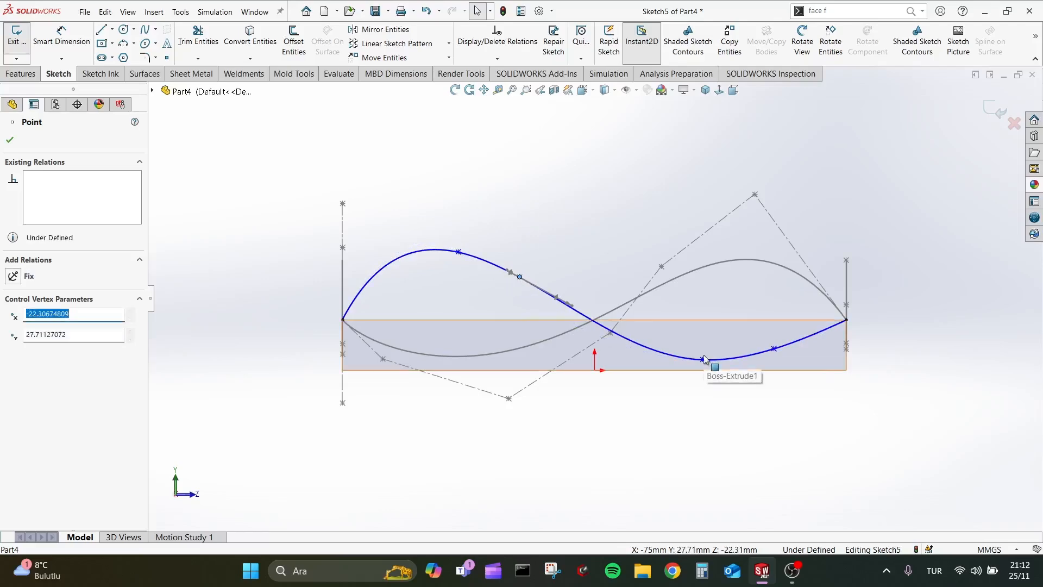
pyautogui.moveTo(703, 359); pyautogui.dragTo(686, 351)
pyautogui.click(996, 111)
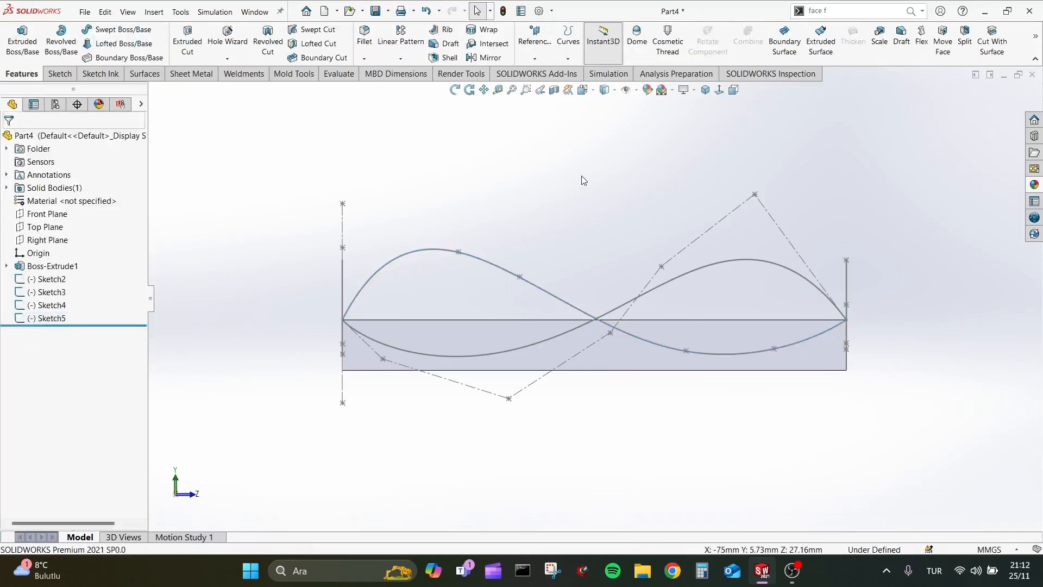
# Step: Hide the solid block so that only the four spline sketches are displayed
pyautogui.moveTo(581, 177)
pyautogui.mouseDown(button='middle')
pyautogui.moveTo(569, 246)
pyautogui.moveTo(538, 240)
pyautogui.moveTo(566, 245)
pyautogui.moveTo(601, 201)
pyautogui.moveTo(582, 223)
pyautogui.moveTo(572, 216)
pyautogui.mouseUp(button='middle')
pyautogui.click(568, 247)
pyautogui.click(655, 274)
# Step: Start a boundary surface with the back-face and front-face splines as its Direction 1 curves
pyautogui.click(144, 74)
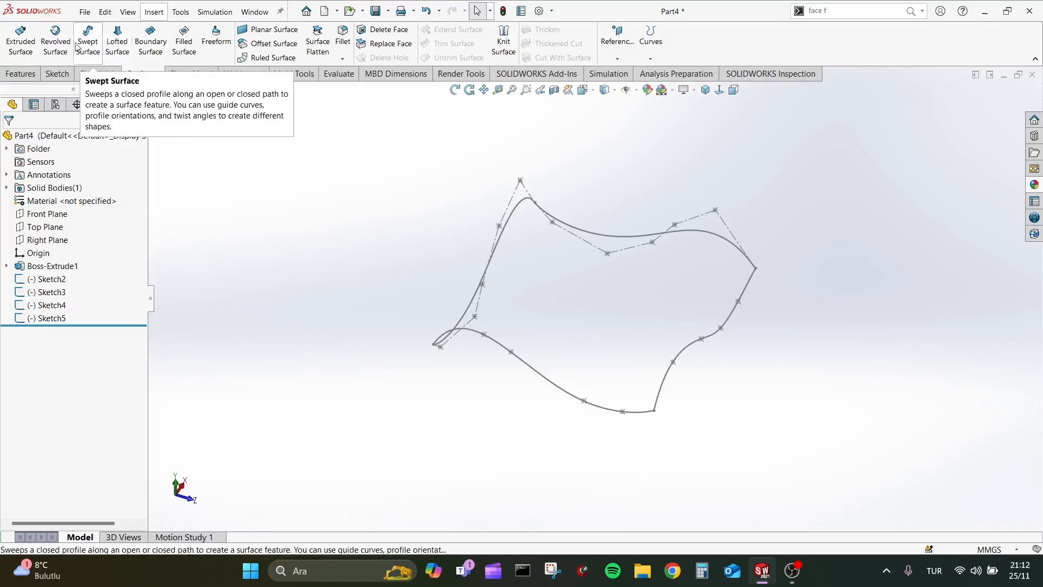
pyautogui.click(116, 45)
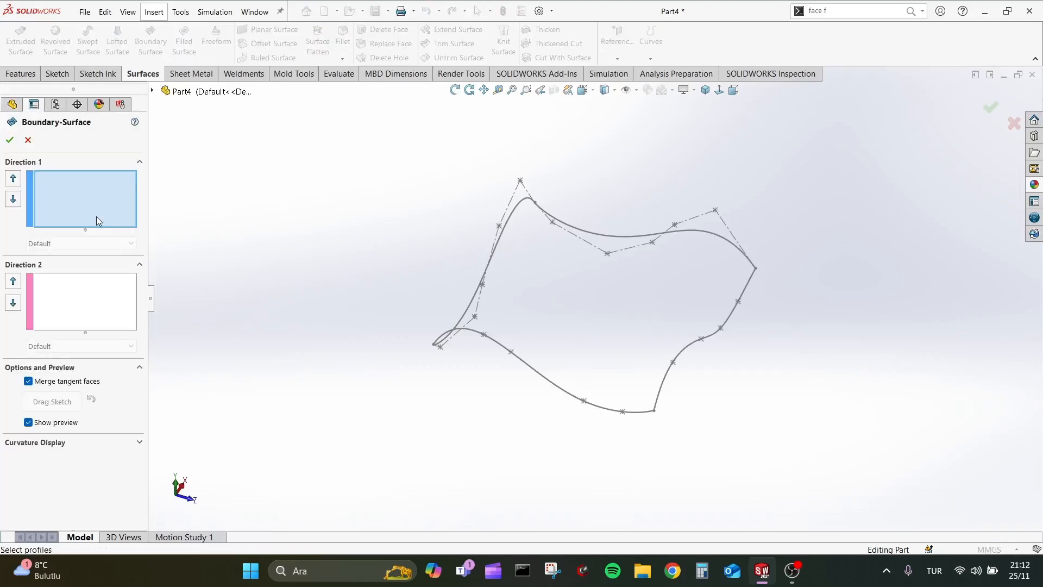
pyautogui.click(491, 265)
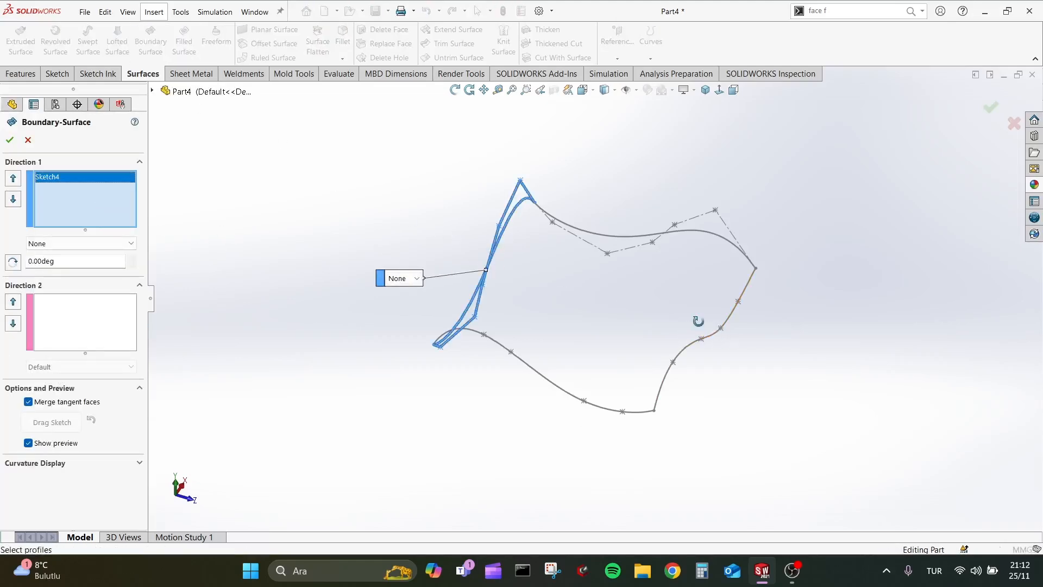
pyautogui.moveTo(698, 321); pyautogui.dragTo(657, 326, button='middle')
pyautogui.click(659, 328)
pyautogui.moveTo(591, 326); pyautogui.dragTo(625, 330, button='middle')
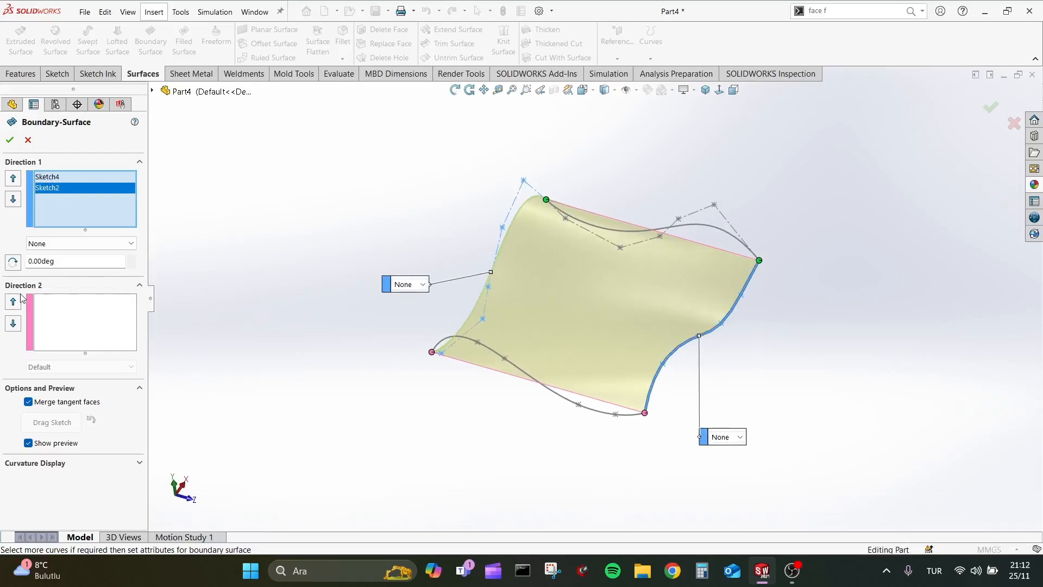
# Step: Add the right-face and left-face splines as Direction 2 curves and create the boundary surface
pyautogui.click(49, 300)
pyautogui.click(625, 233)
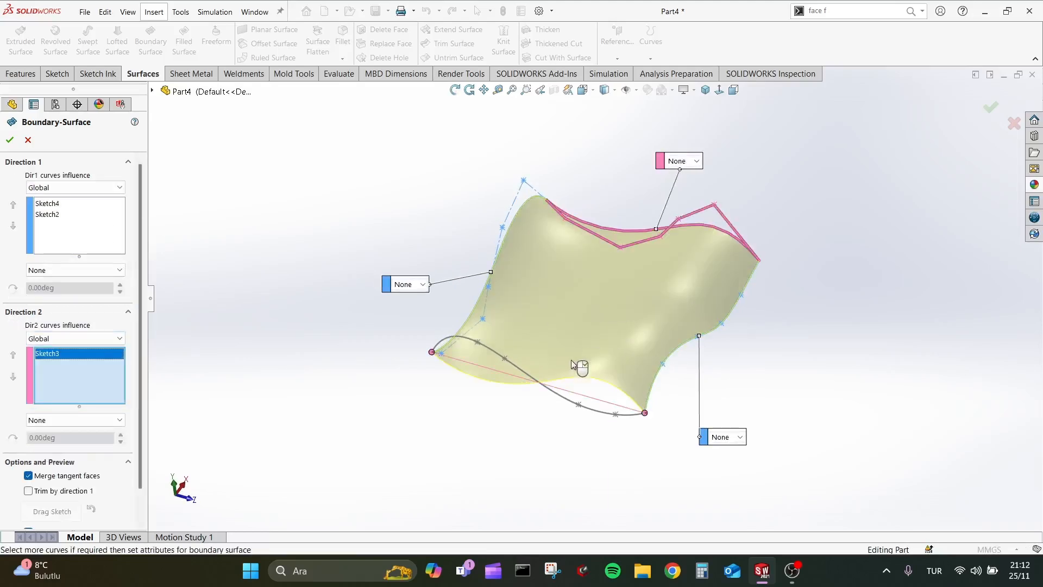
pyautogui.click(547, 391)
pyautogui.moveTo(487, 401); pyautogui.dragTo(467, 359, button='middle')
pyautogui.click(9, 141)
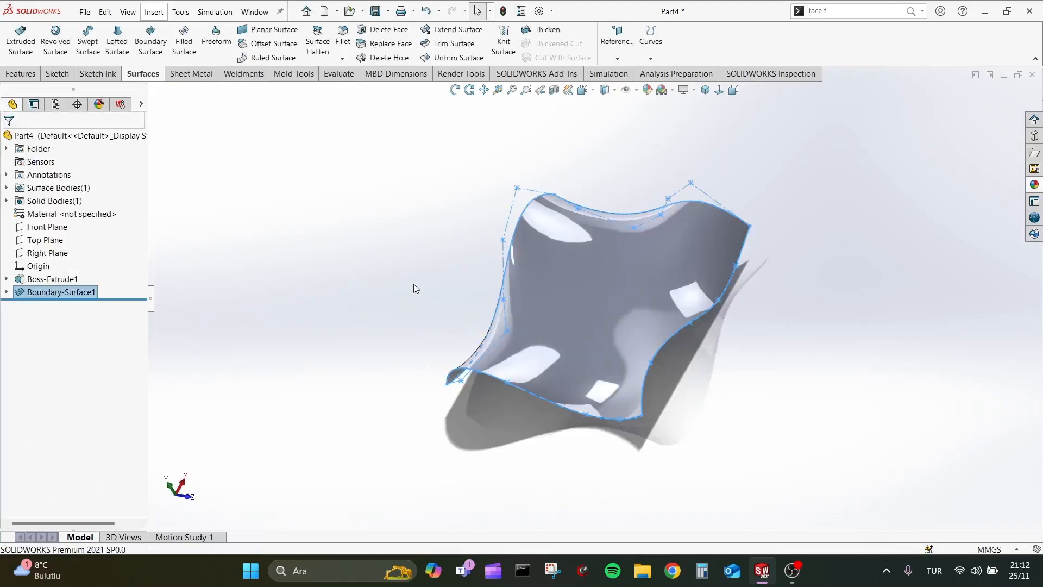
pyautogui.moveTo(414, 288)
pyautogui.mouseDown(button='middle')
pyautogui.moveTo(521, 270)
pyautogui.moveTo(440, 301)
pyautogui.moveTo(341, 315)
pyautogui.moveTo(449, 254)
pyautogui.moveTo(424, 270)
pyautogui.mouseUp(button='middle')
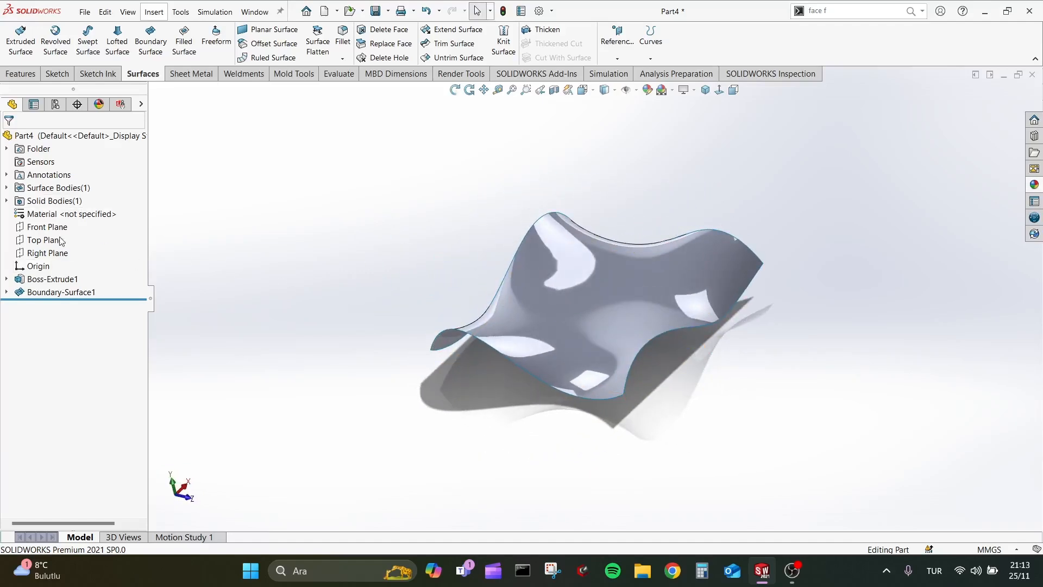
# Step: Try to extrude the block's square base sketch from its sketch plane up to the wavy boundary surface
pyautogui.click(71, 280)
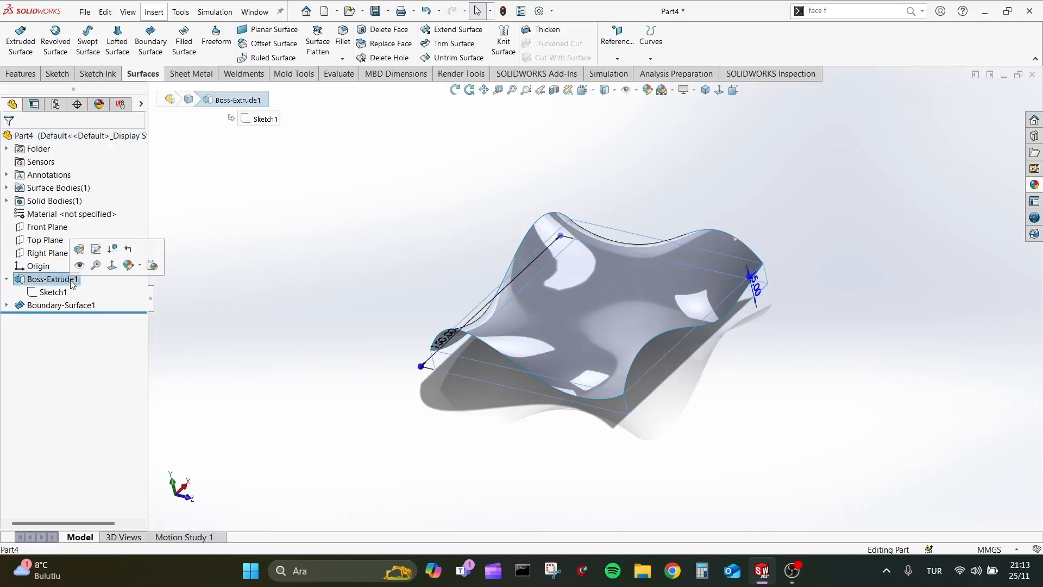
pyautogui.click(54, 292)
pyautogui.click(20, 74)
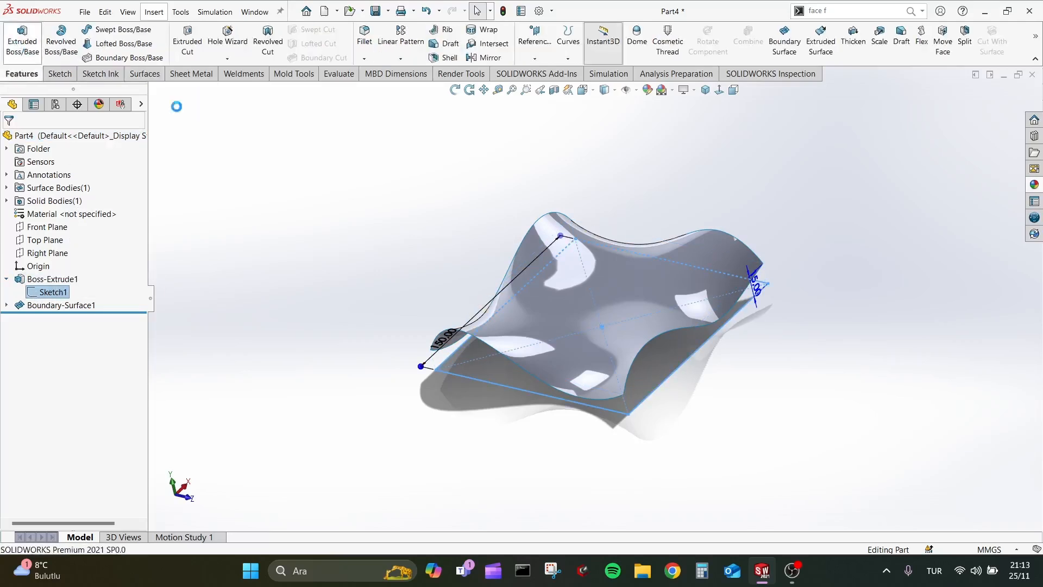
pyautogui.click(21, 39)
pyautogui.click(74, 215)
pyautogui.click(74, 265)
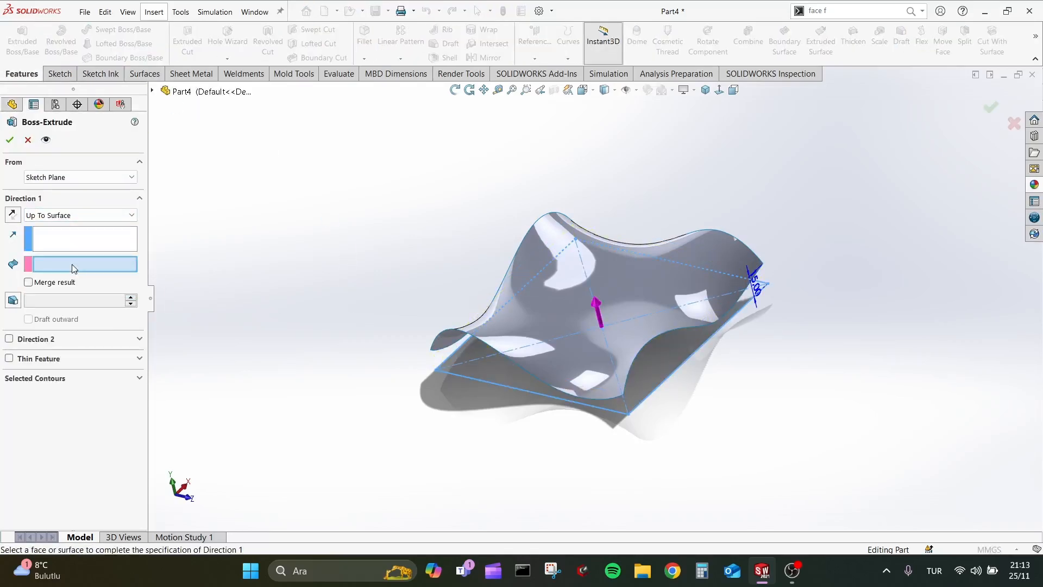
pyautogui.click(457, 315)
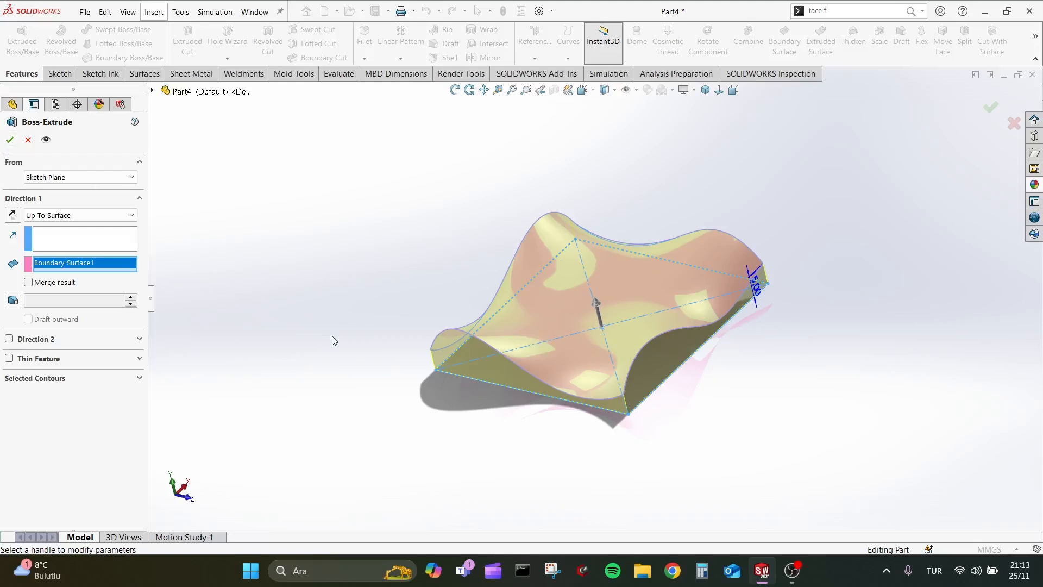
pyautogui.moveTo(334, 340); pyautogui.dragTo(367, 316, button='middle')
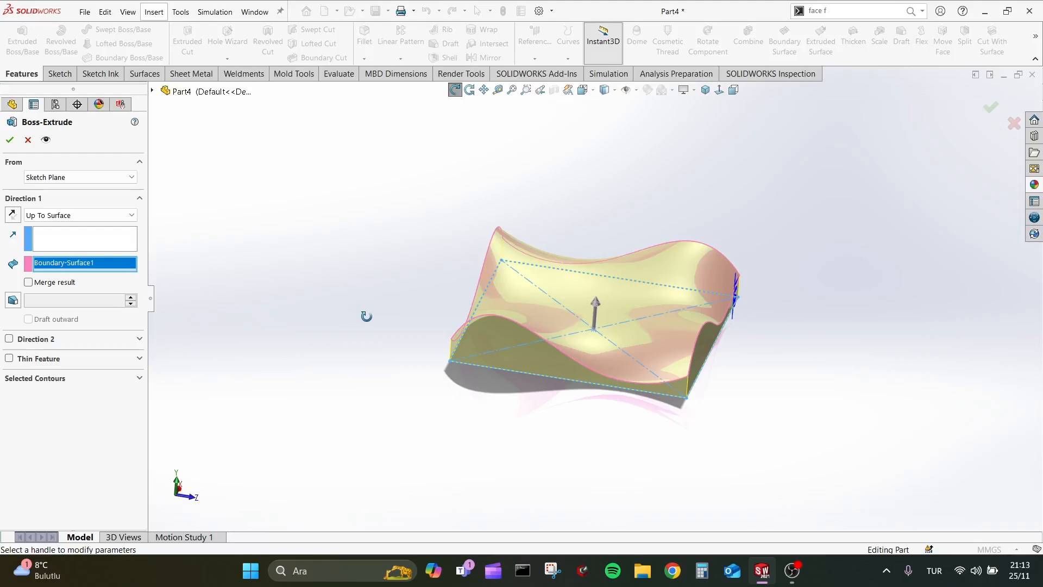
pyautogui.press('Return')
# Step: Hide the base sketch of the block extrusion and clear the selection on the boundary surface
pyautogui.click(43, 293)
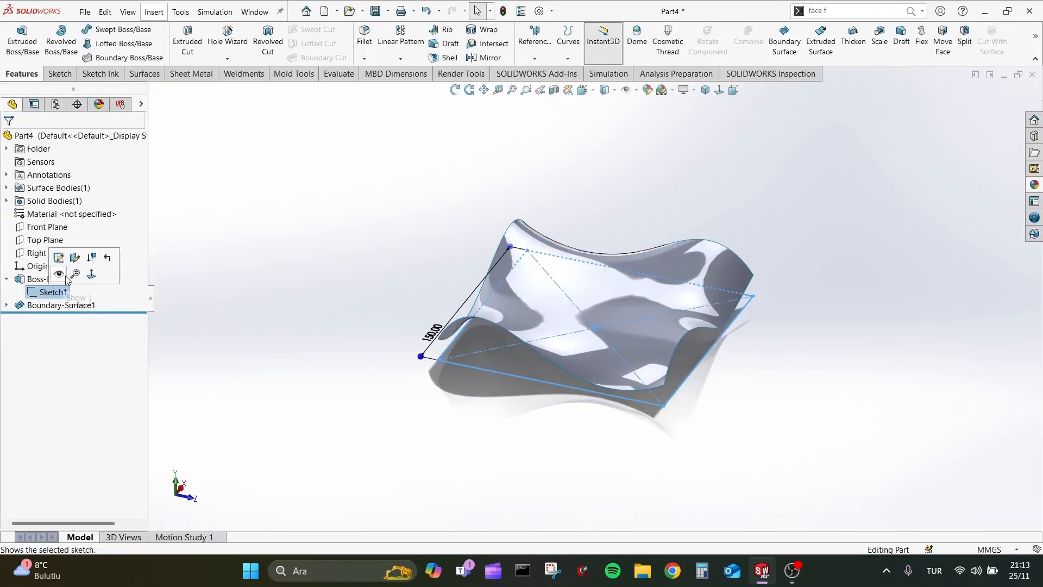
pyautogui.click(61, 274)
pyautogui.moveTo(245, 277); pyautogui.dragTo(572, 308, button='middle')
pyautogui.click(573, 305)
pyautogui.click(398, 251)
pyautogui.click(620, 223)
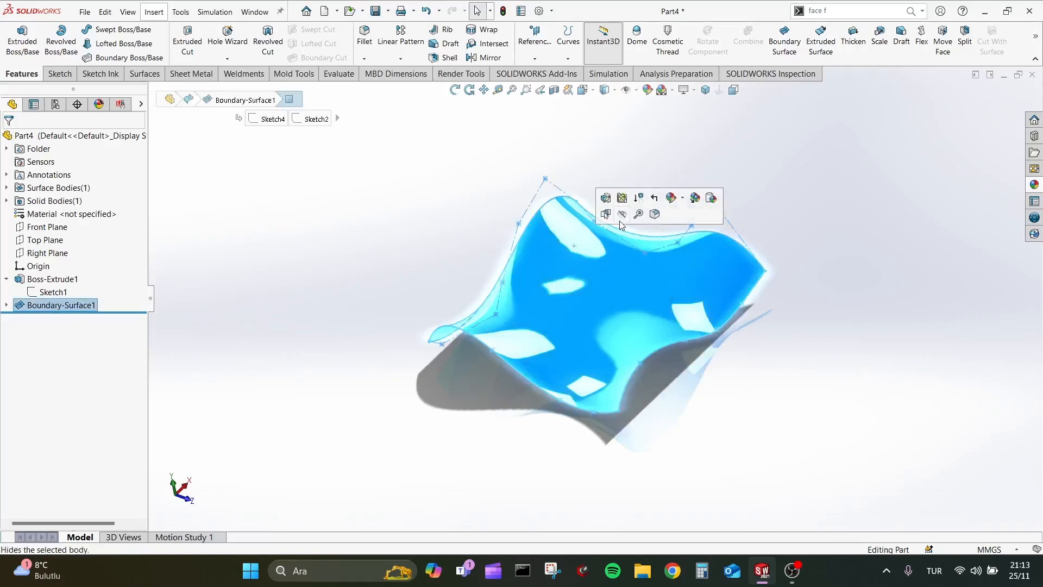
pyautogui.click(451, 237)
# Step: Start a new sketch on the Top Plane
pyautogui.click(44, 241)
pyautogui.click(55, 230)
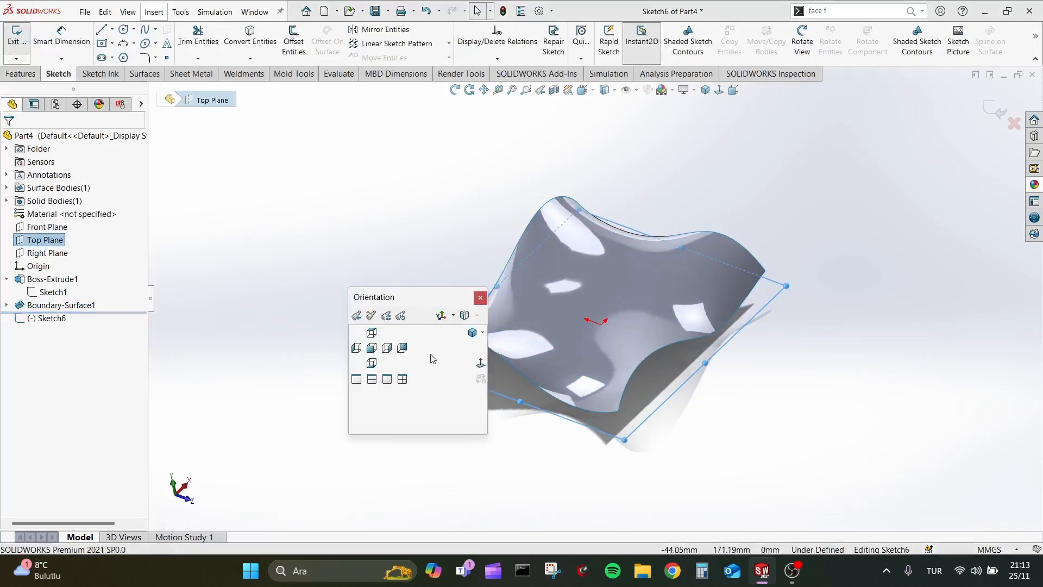
pyautogui.click(244, 44)
pyautogui.click(599, 254)
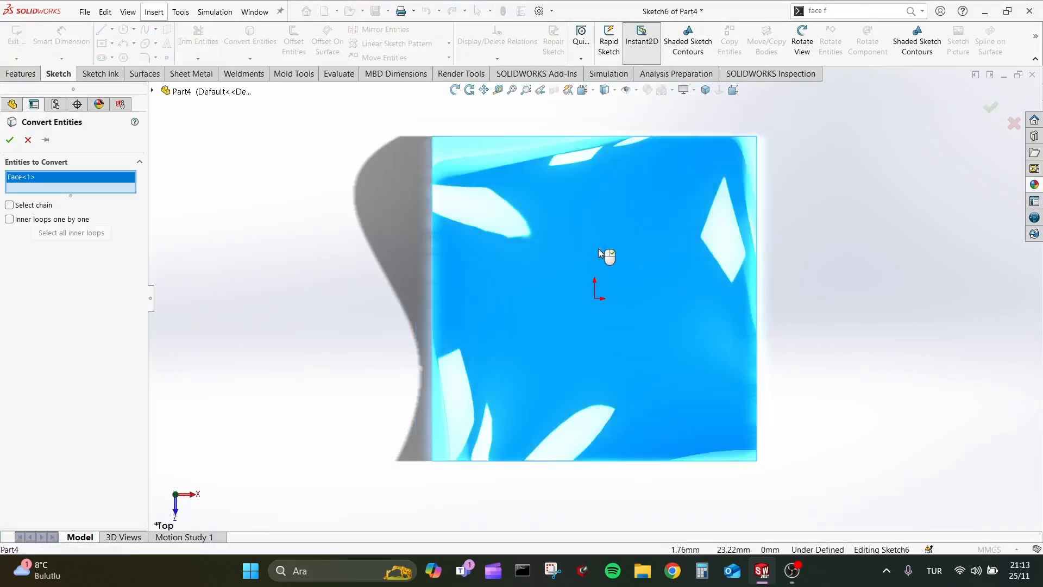
pyautogui.press('Escape')
# Step: Offset the outline of the wavy surface 10 mm inward in the Top Plane sketch
pyautogui.click(294, 45)
pyautogui.click(566, 213)
pyautogui.click(31, 208)
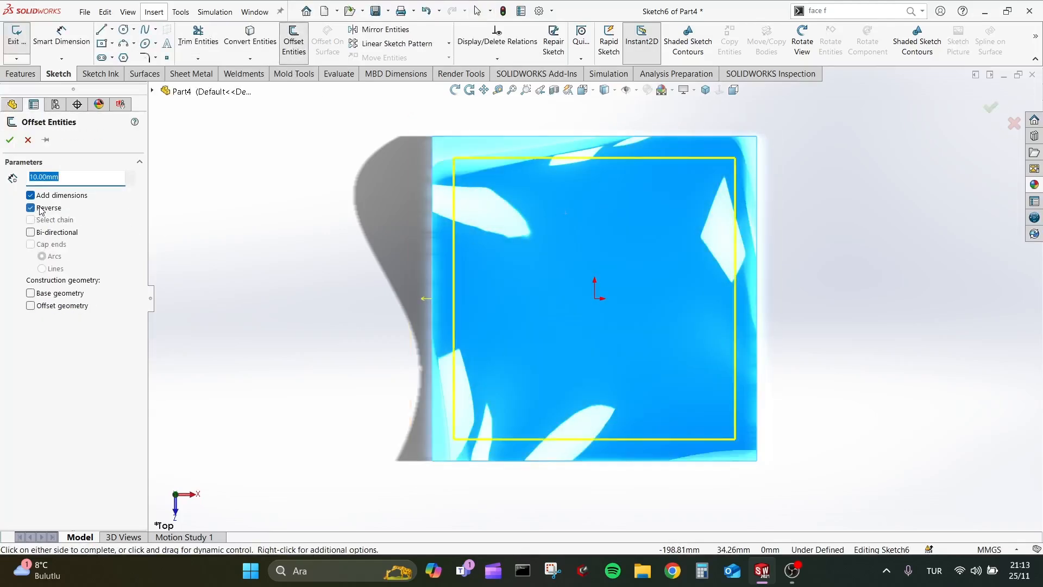
pyautogui.click(9, 139)
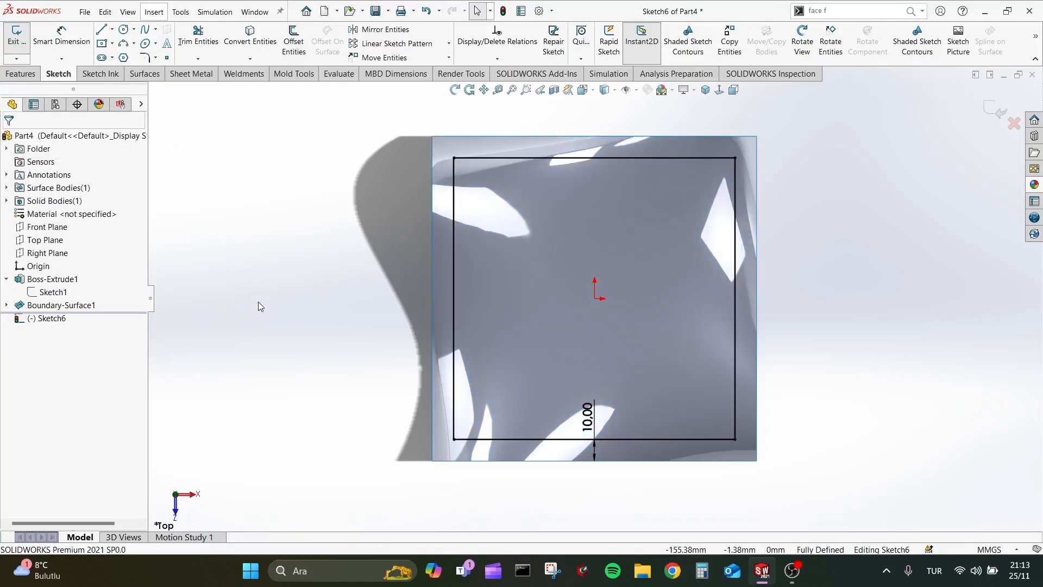
# Step: Split the wavy surface with a projection split line made from the offset square sketch
pyautogui.moveTo(258, 301)
pyautogui.mouseDown(button='middle')
pyautogui.moveTo(251, 127)
pyautogui.moveTo(261, 109)
pyautogui.mouseUp(button='middle')
pyautogui.click(21, 74)
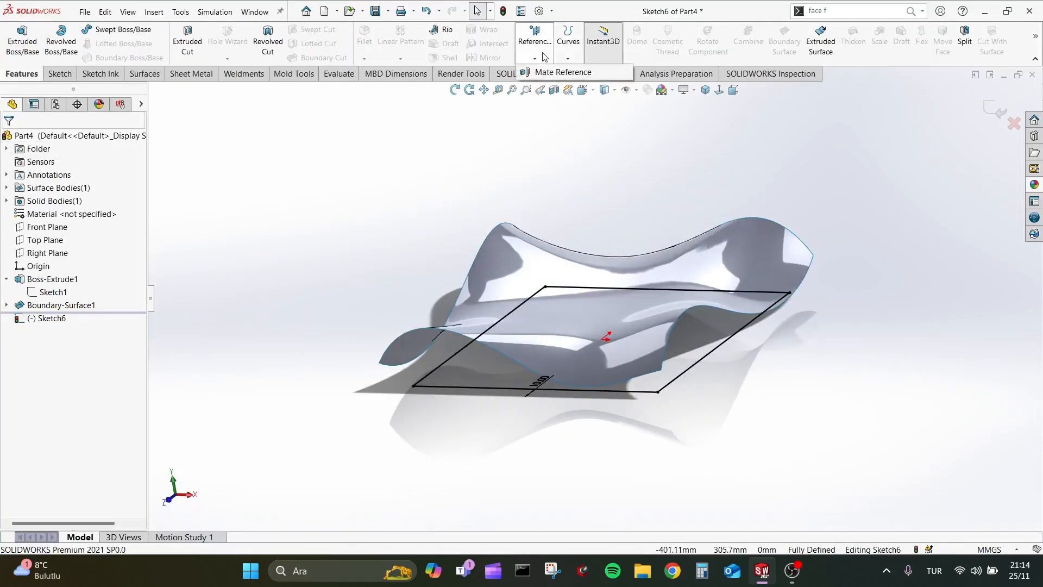
pyautogui.click(567, 51)
pyautogui.click(590, 71)
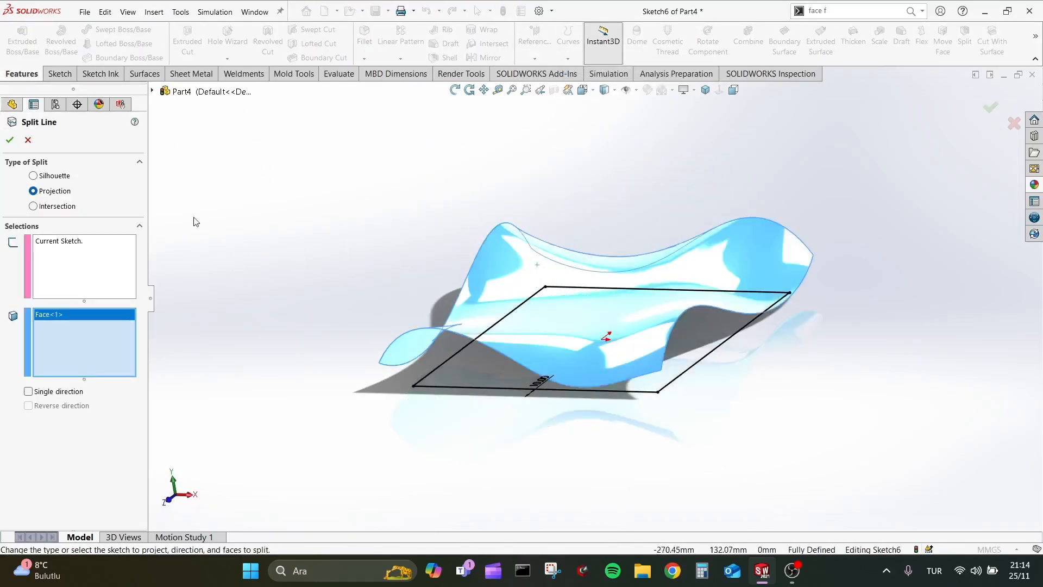
pyautogui.click(9, 139)
pyautogui.moveTo(368, 256); pyautogui.dragTo(378, 307, button='middle')
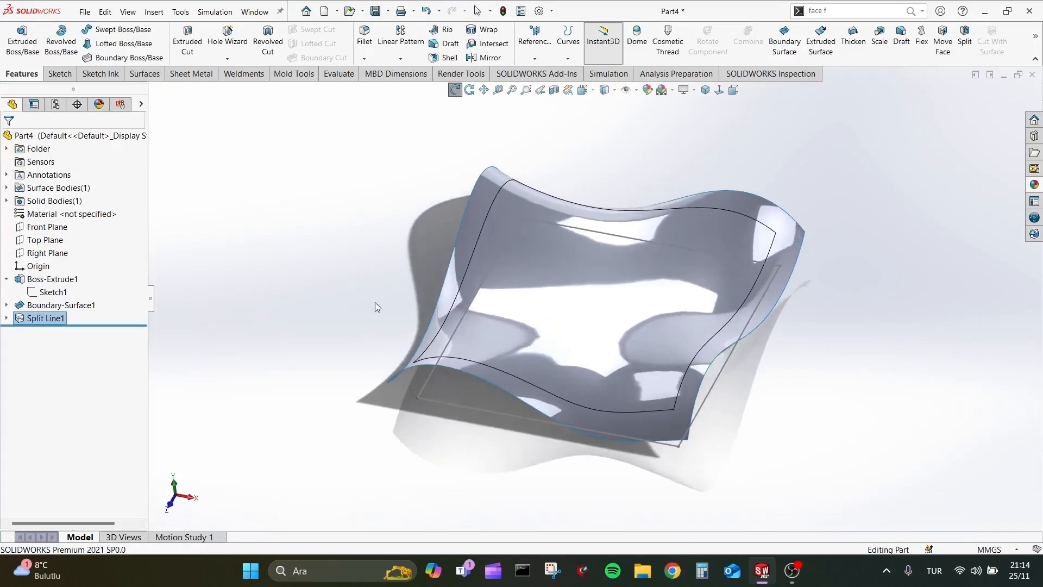
# Step: Hide the offset square sketch used by the split line
pyautogui.click(6, 318)
pyautogui.click(53, 331)
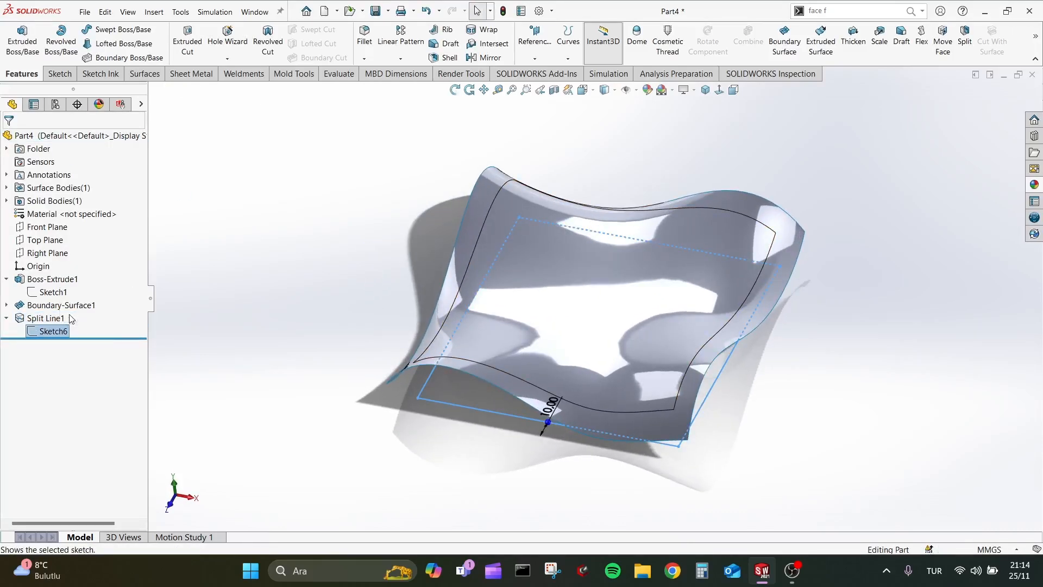
pyautogui.rightClick(53, 331)
pyautogui.click(64, 317)
pyautogui.moveTo(247, 348)
pyautogui.mouseDown(button='middle')
pyautogui.moveTo(252, 326)
pyautogui.moveTo(275, 344)
pyautogui.moveTo(248, 341)
pyautogui.mouseUp(button='middle')
pyautogui.click(50, 254)
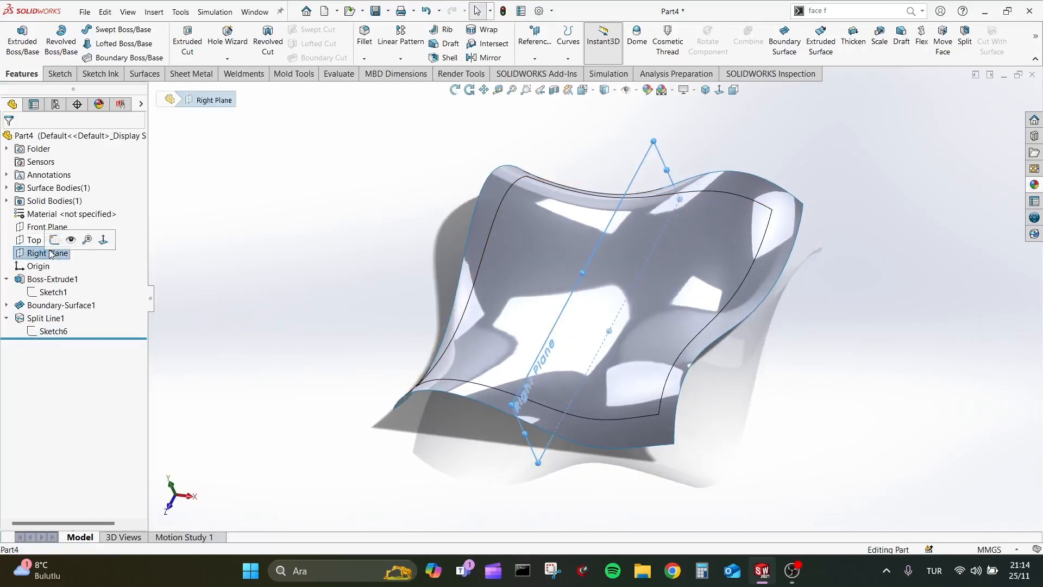
pyautogui.click(56, 238)
pyautogui.press('space')
pyautogui.click(414, 336)
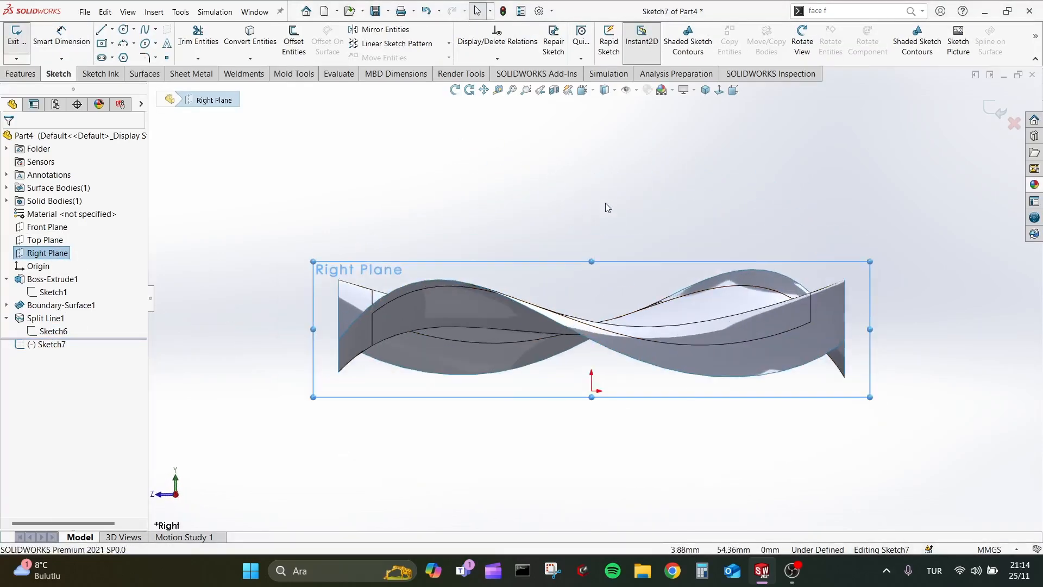
pyautogui.click(755, 279)
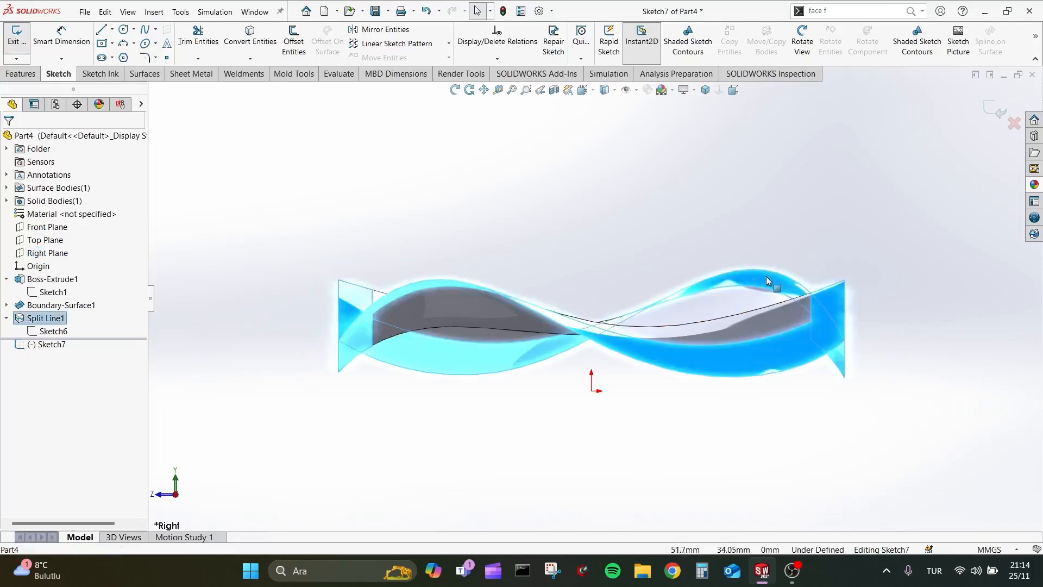
pyautogui.rightClick(766, 276)
pyautogui.press('Escape')
pyautogui.press('Escape')
pyautogui.rightClick(800, 335)
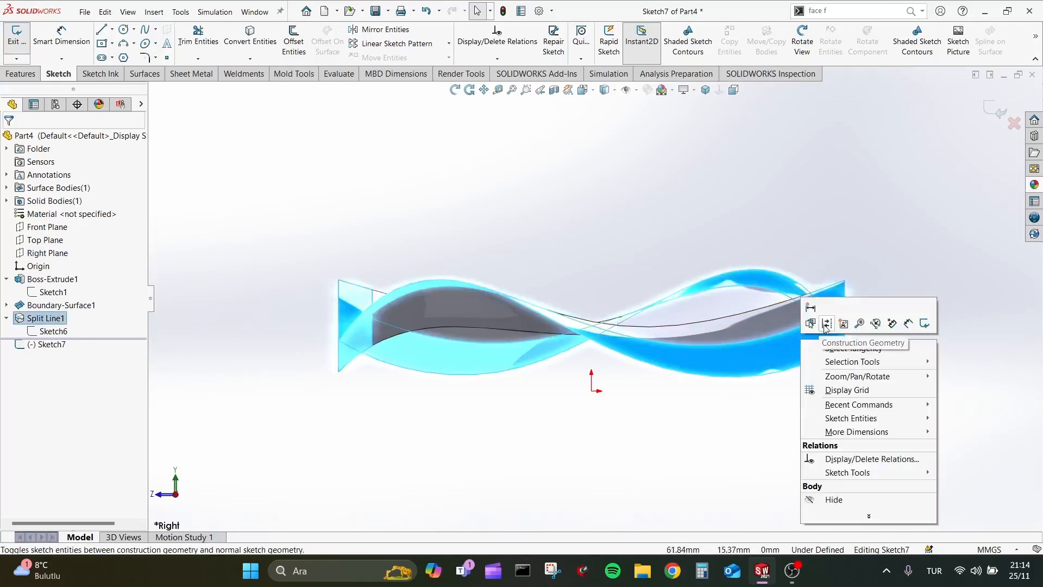
pyautogui.press('Escape')
pyautogui.moveTo(153, 325); pyautogui.dragTo(484, 383, button='middle')
pyautogui.rightClick(703, 292)
pyautogui.press('Escape')
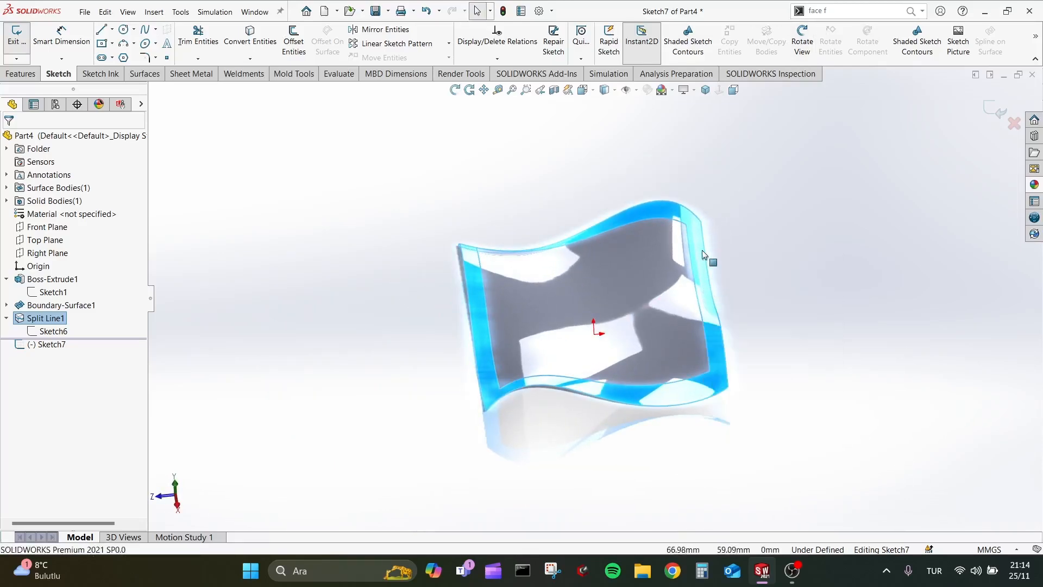
pyautogui.press('Escape')
pyautogui.moveTo(783, 245); pyautogui.dragTo(863, 230, button='middle')
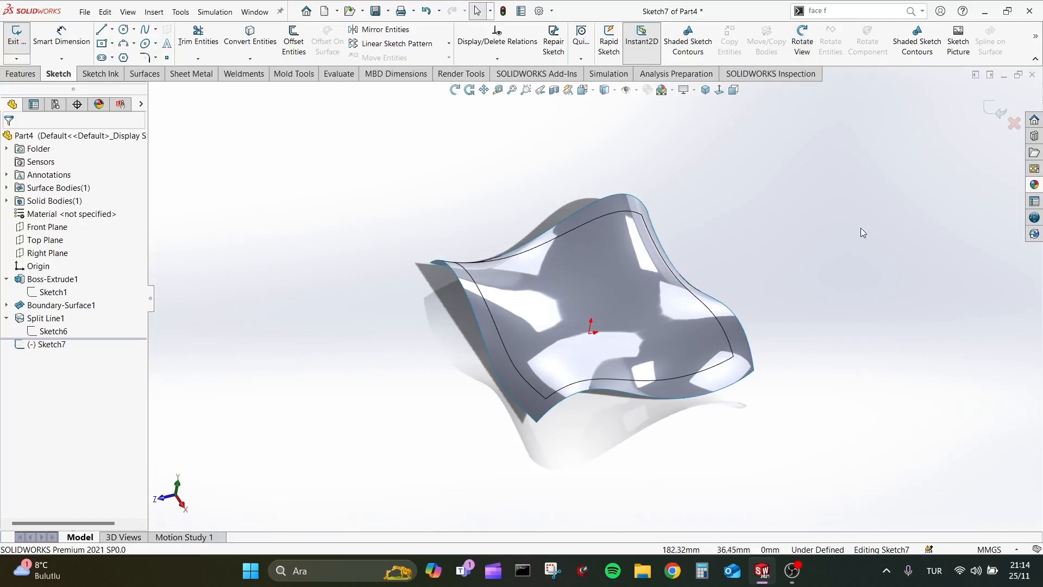
pyautogui.click(142, 74)
pyautogui.click(994, 118)
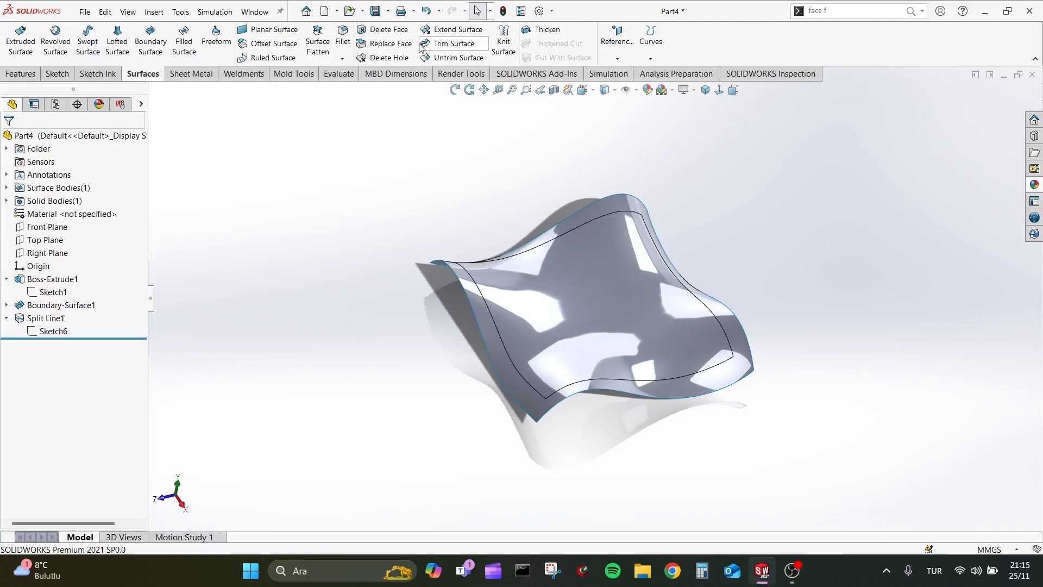
# Step: Delete the inner face of the wavy surface enclosed by the split line
pyautogui.click(383, 30)
pyautogui.click(611, 228)
pyautogui.press('Return')
pyautogui.moveTo(419, 181); pyautogui.dragTo(395, 147, button='middle')
# Step: Start a sketch on the Right Plane and convert one wavy inner edge of the surface frame into a sketch curve
pyautogui.click(45, 253)
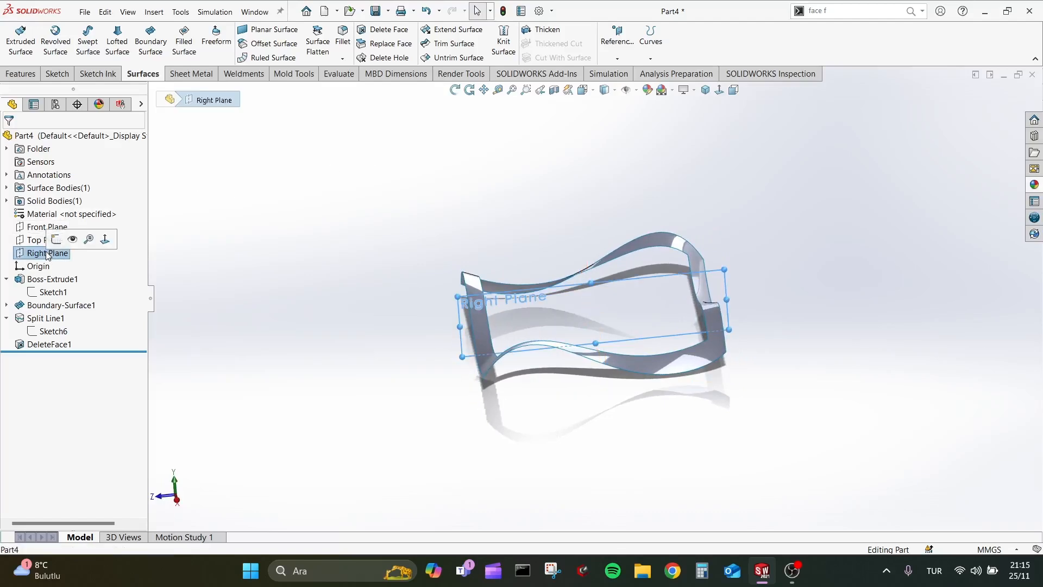
pyautogui.click(56, 237)
pyautogui.press('space')
pyautogui.click(421, 323)
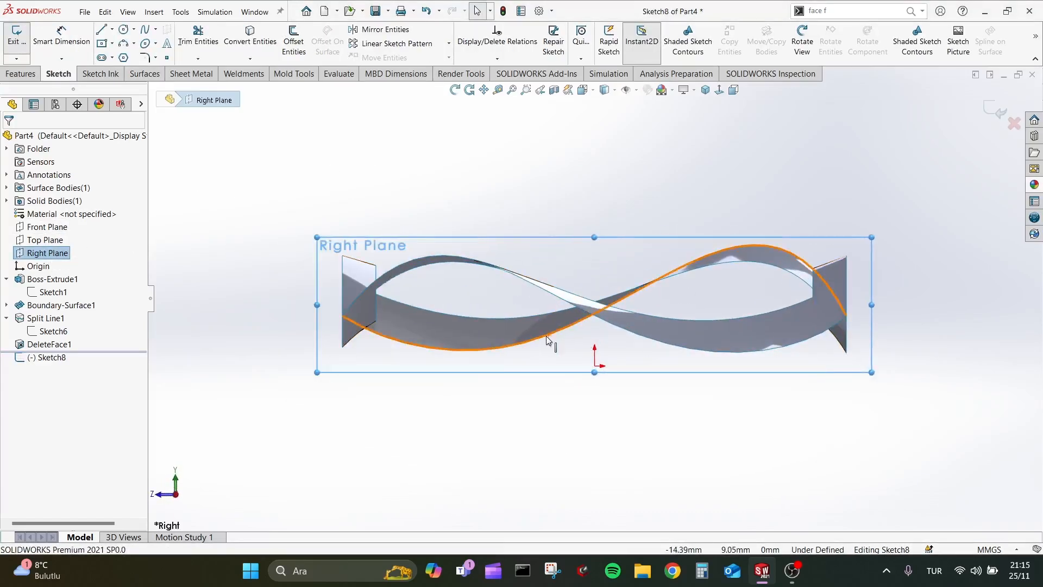
pyautogui.click(660, 278)
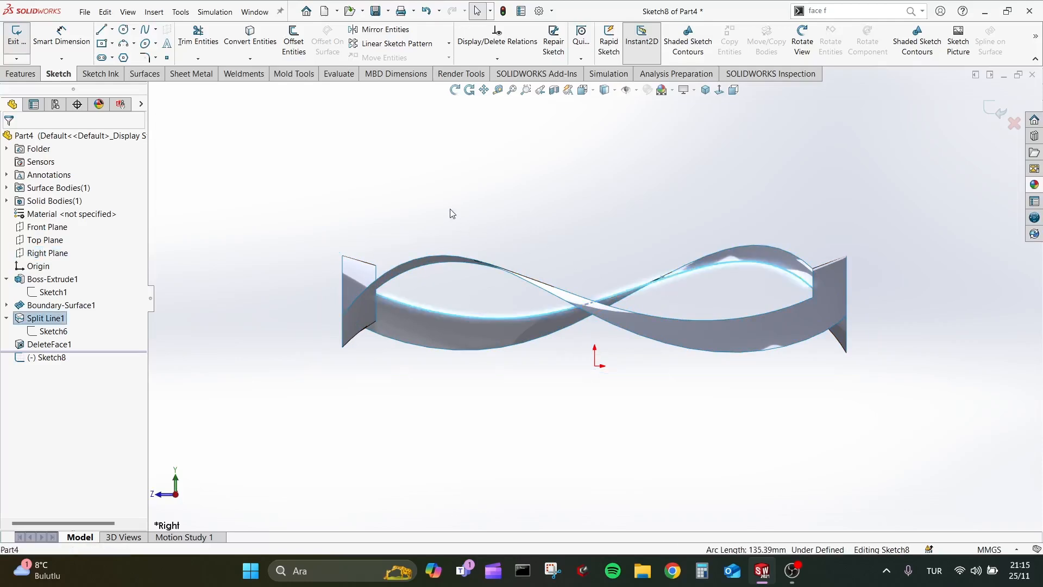
pyautogui.click(256, 39)
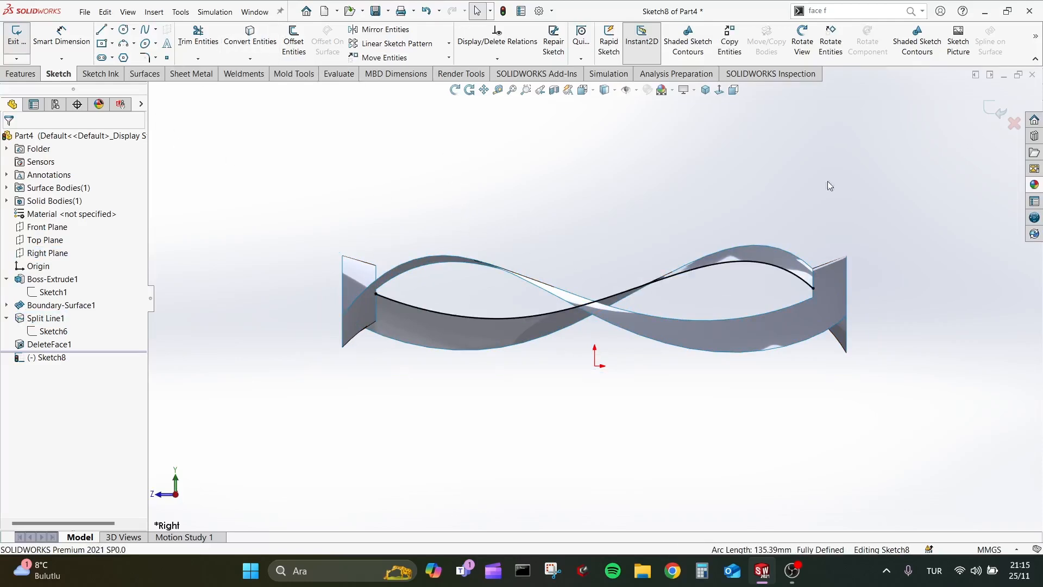
# Step: Change the converted curve to construction geometry and exit the sketch
pyautogui.click(659, 278)
pyautogui.click(612, 220)
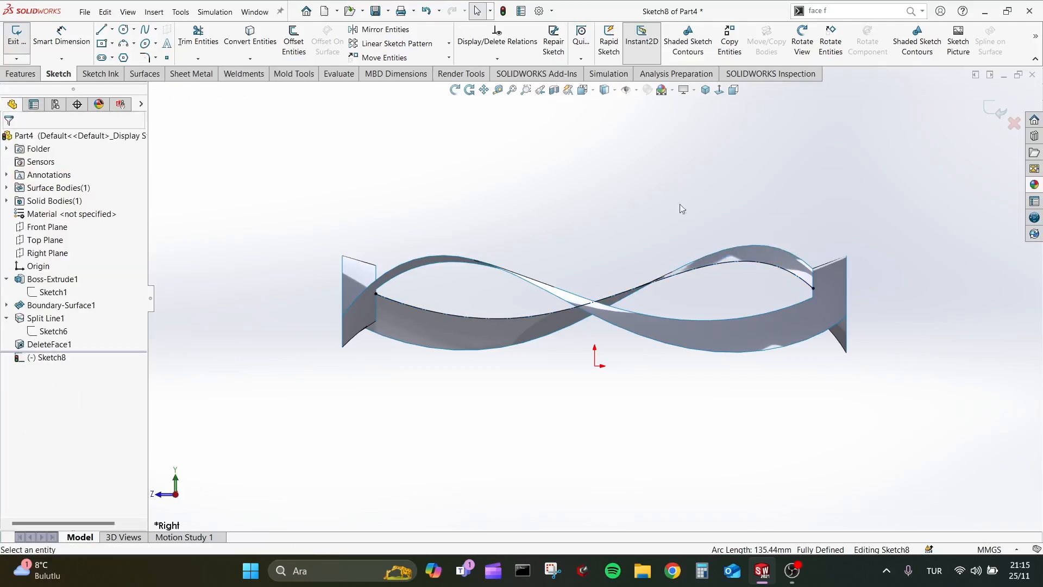
pyautogui.click(997, 112)
# Step: Hide the surface frame body so that only the construction curve is displayed
pyautogui.click(832, 328)
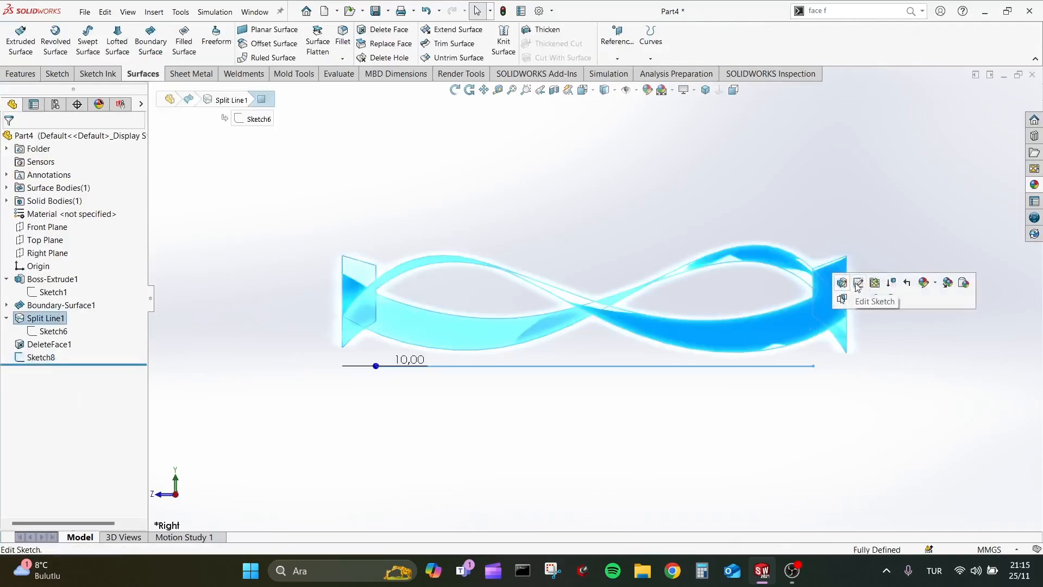
pyautogui.click(841, 300)
# Step: Reopen the construction curve's sketch and place nine equally spaced sketch points along the curve with the Segment tool
pyautogui.click(40, 357)
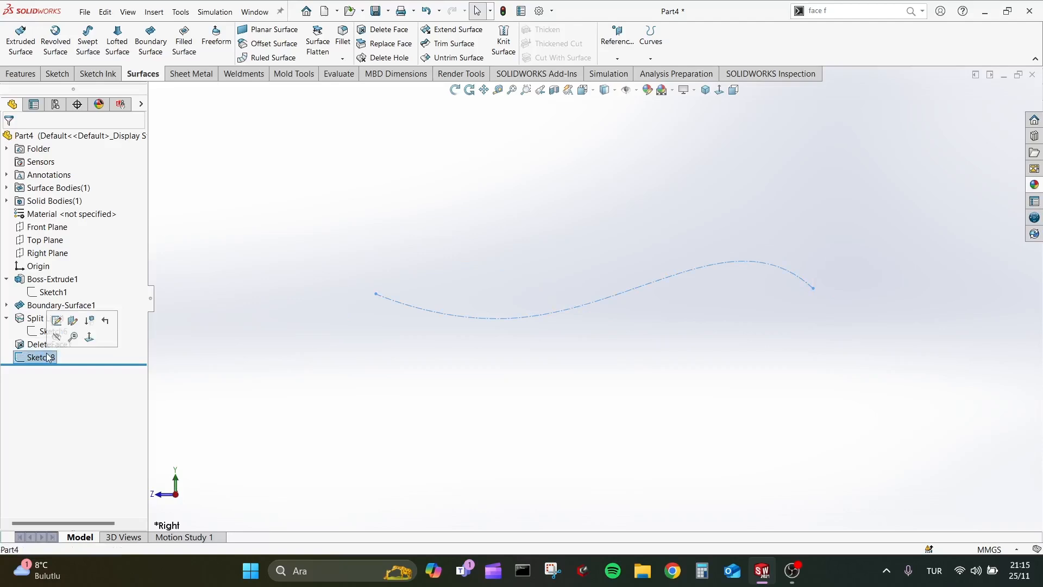
pyautogui.click(839, 14)
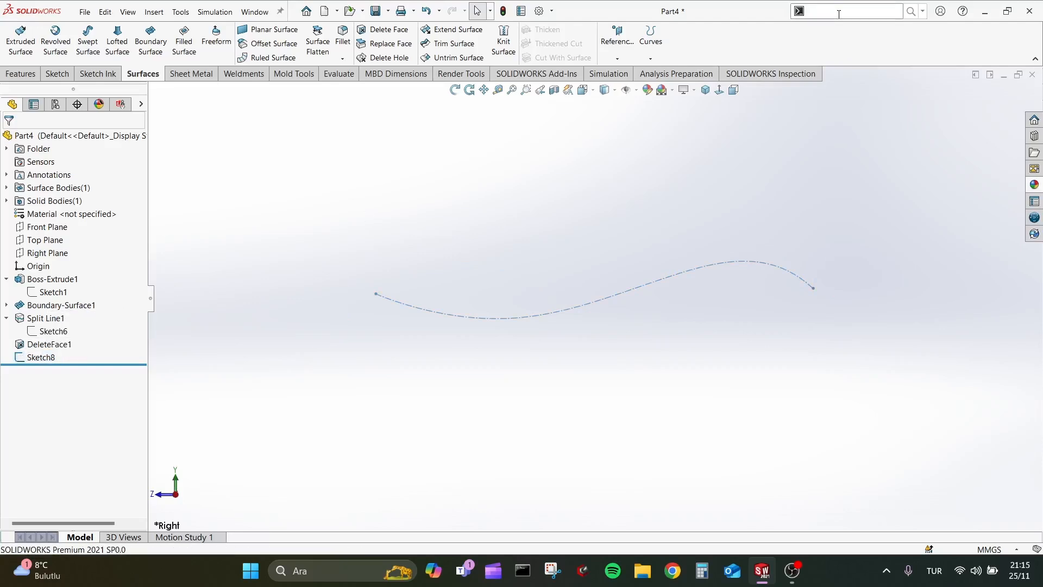
pyautogui.write('seg')
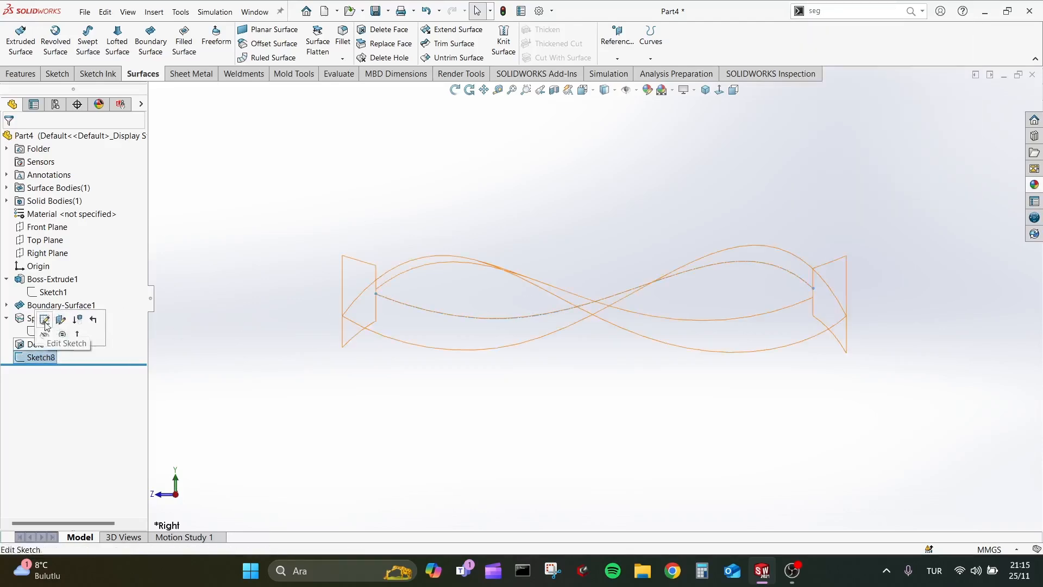
pyautogui.click(45, 322)
pyautogui.write('g')
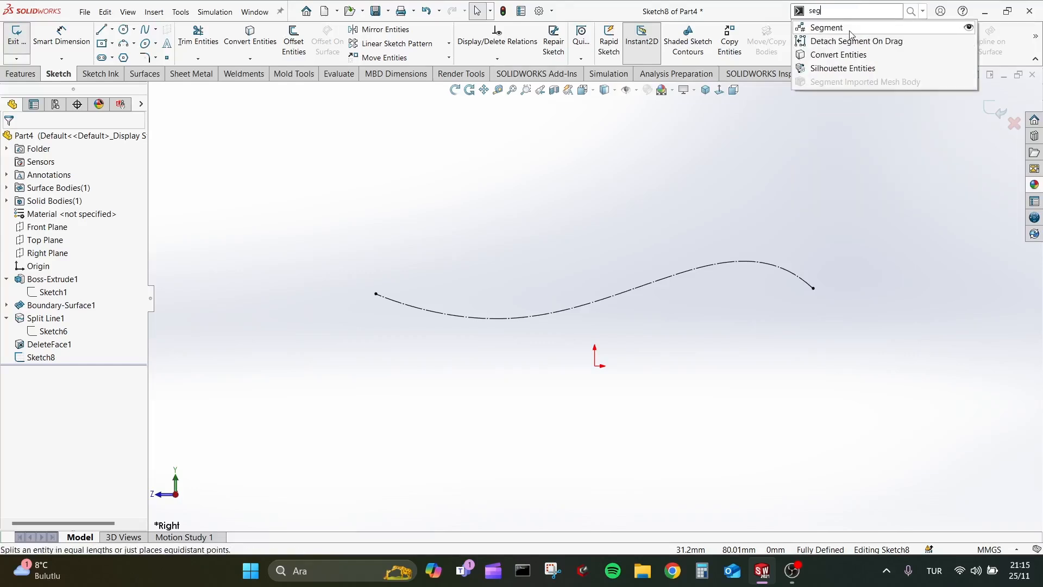
pyautogui.press('Return')
pyautogui.click(443, 320)
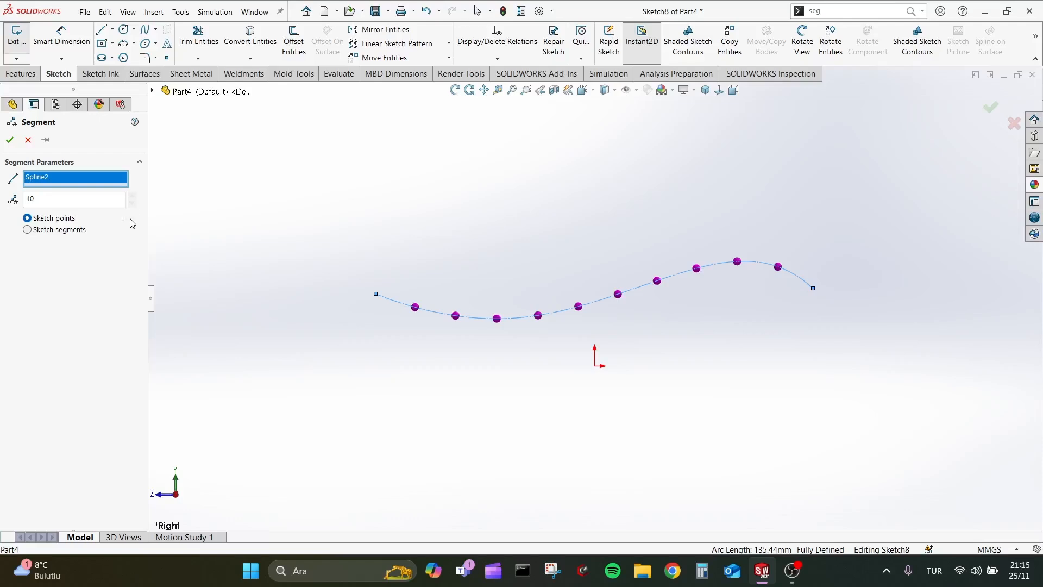
pyautogui.click(10, 140)
# Step: Draw four connected 3 Point Arcs bulging below the construction curve, from its left end to the fourth sketch point
pyautogui.click(133, 44)
pyautogui.click(158, 85)
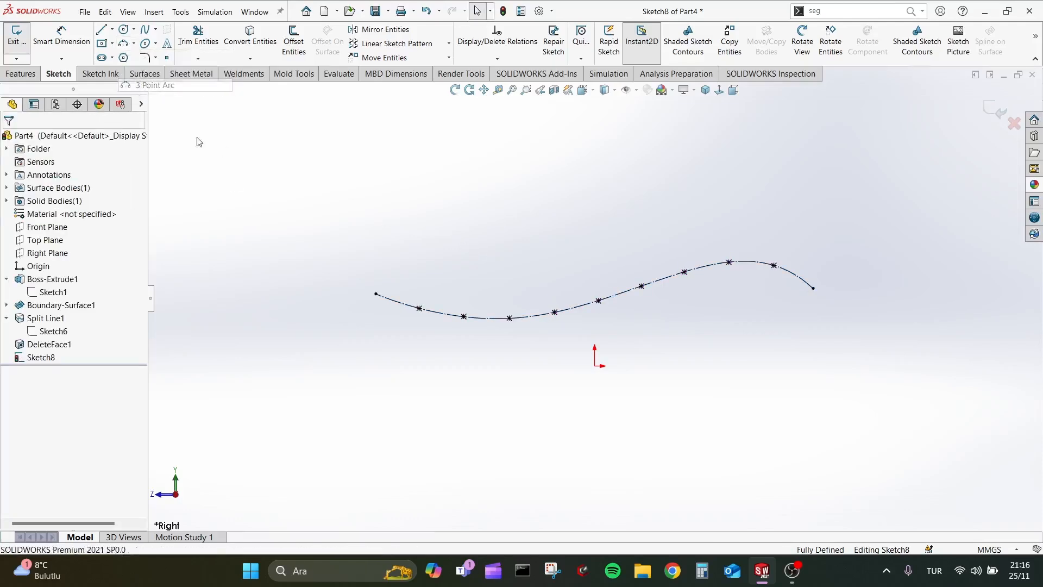
pyautogui.click(400, 318)
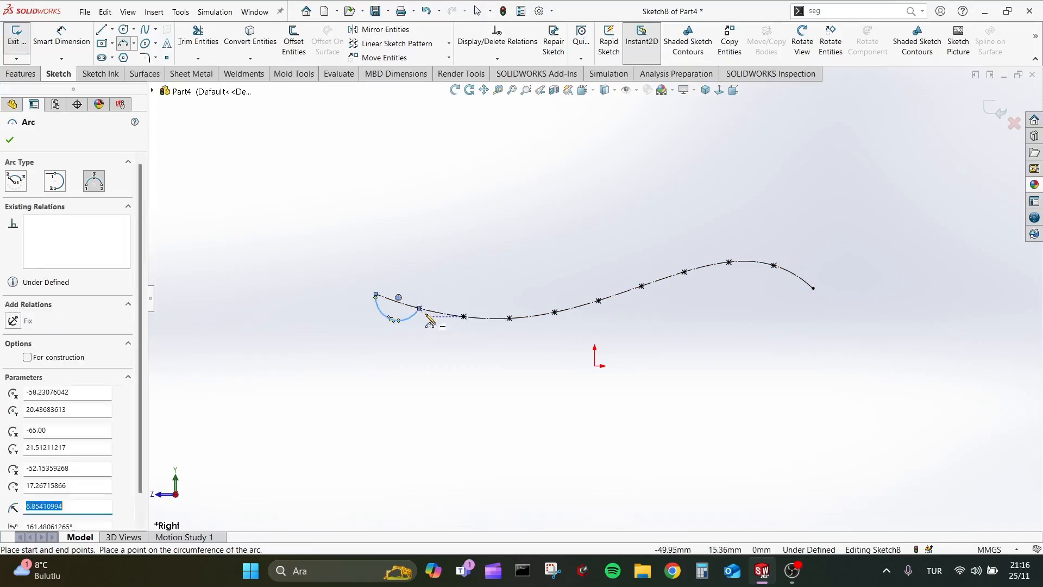
pyautogui.click(420, 309)
pyautogui.click(463, 316)
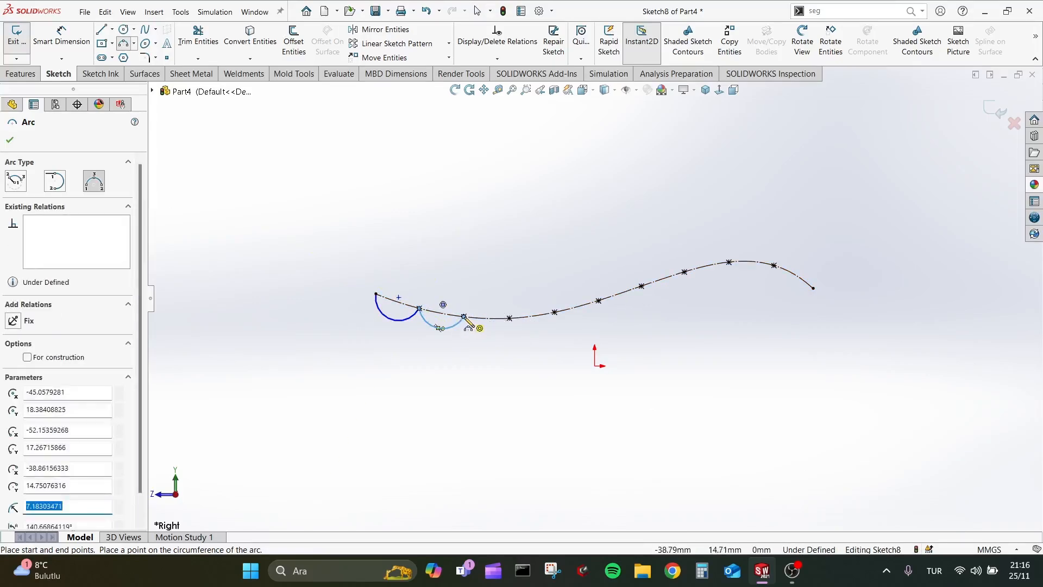
pyautogui.click(464, 317)
pyautogui.click(510, 319)
pyautogui.click(487, 332)
pyautogui.click(510, 319)
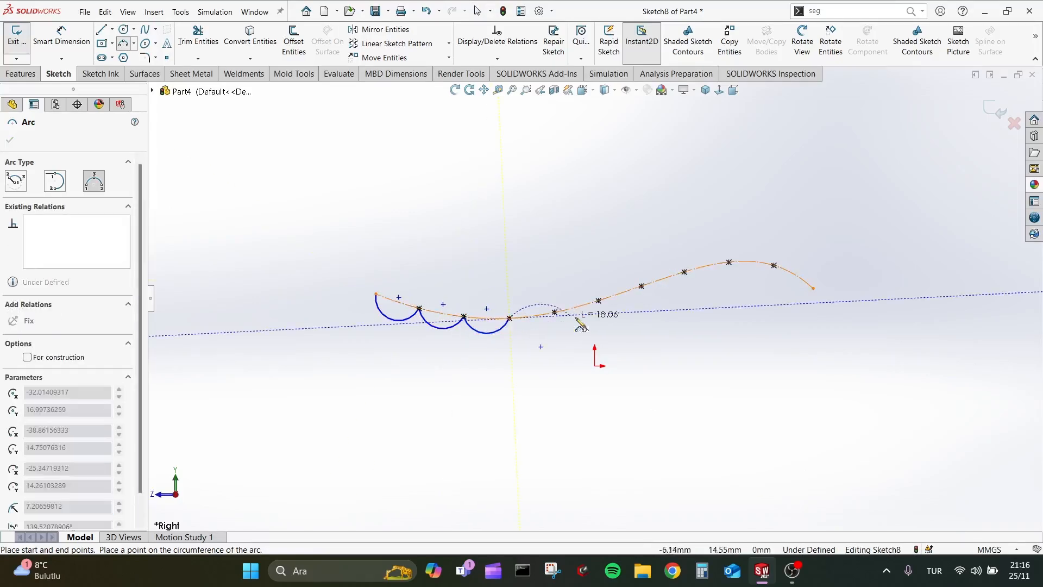
pyautogui.click(554, 314)
pyautogui.click(534, 337)
# Step: Continue the chain with three arcs below the curve, from the fourth to the seventh sketch point
pyautogui.click(554, 313)
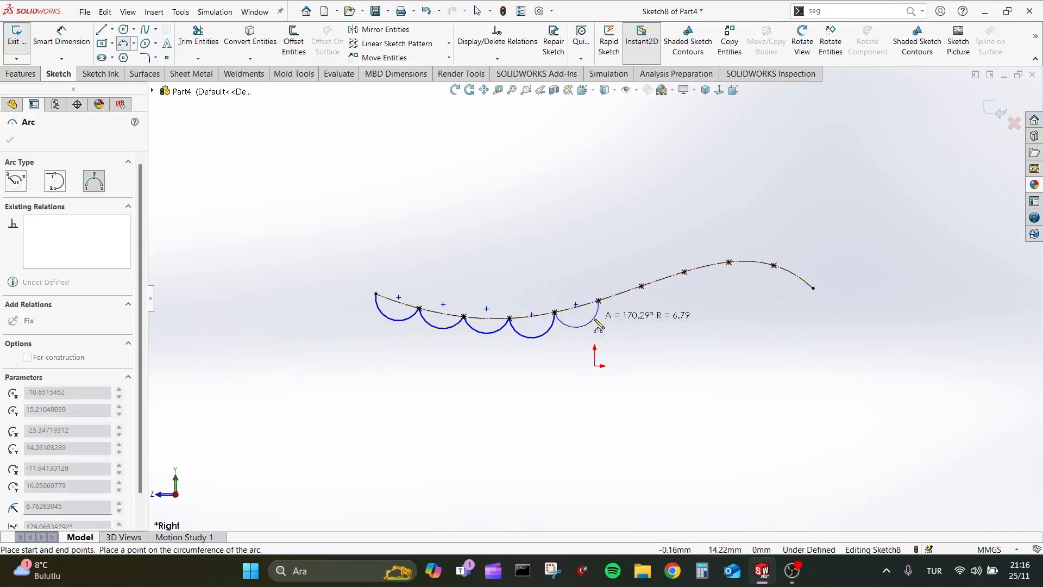
pyautogui.click(598, 325)
pyautogui.click(598, 300)
pyautogui.click(637, 301)
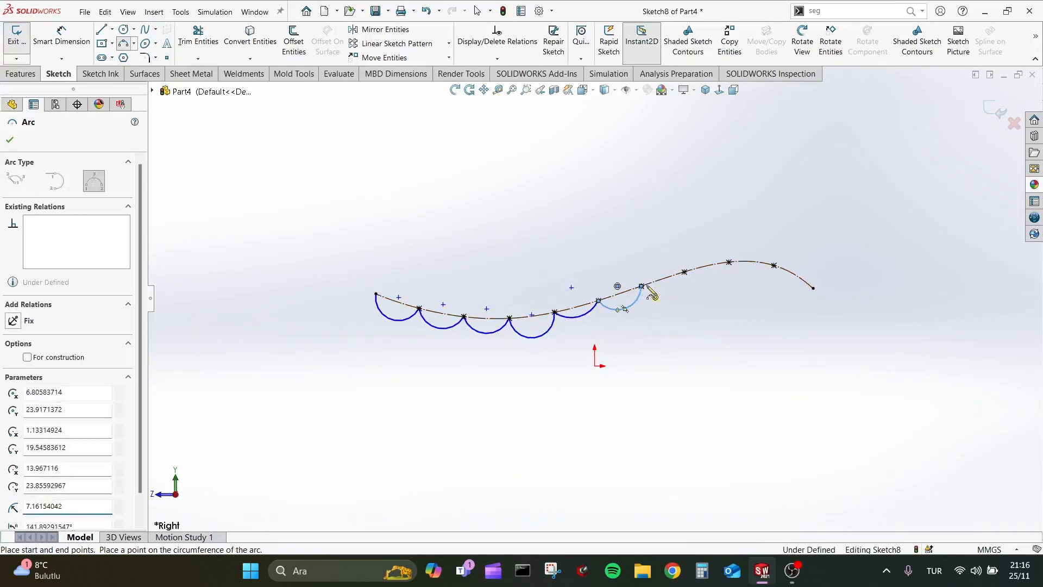
pyautogui.click(642, 286)
pyautogui.click(685, 272)
pyautogui.click(680, 286)
# Step: Complete the chain with three more downward arcs from the seventh sketch point to the curve's right end
pyautogui.click(685, 271)
pyautogui.click(729, 262)
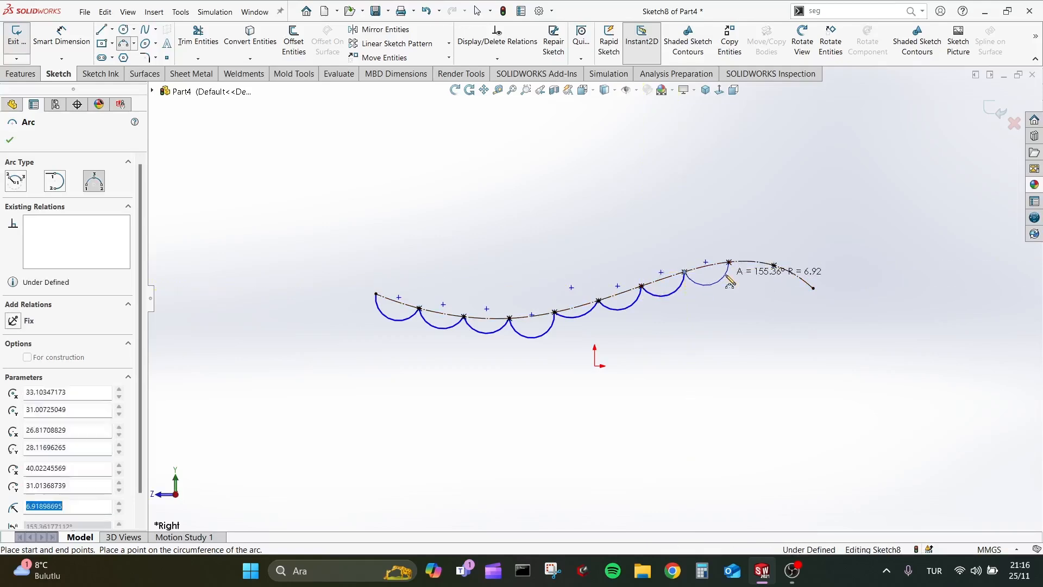
pyautogui.click(709, 284)
pyautogui.click(729, 263)
pyautogui.click(770, 279)
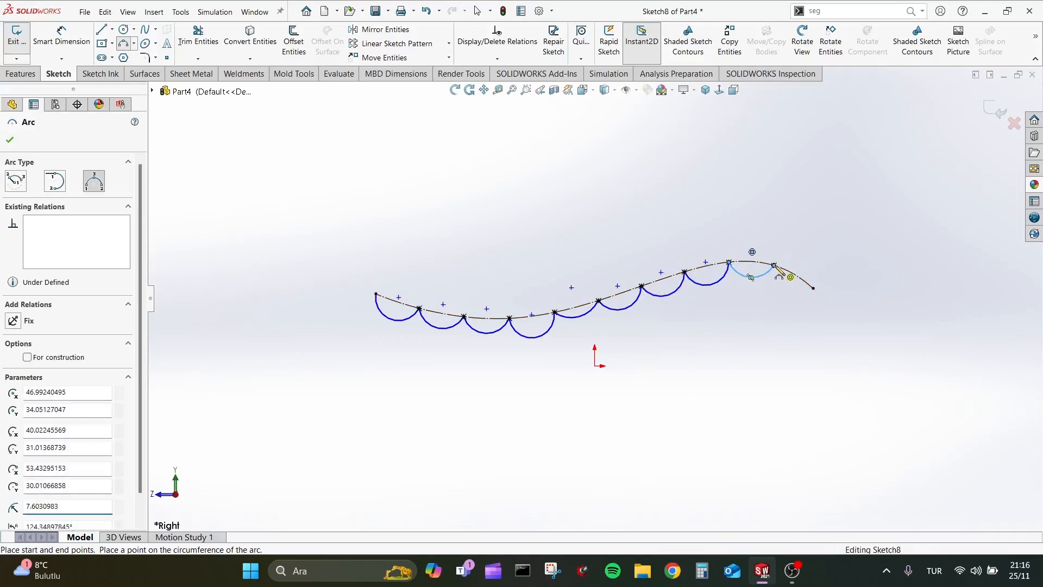
pyautogui.click(775, 265)
pyautogui.click(813, 288)
pyautogui.click(795, 294)
pyautogui.press('Escape')
# Step: Add a radius dimension to the first arc at the curve's left end
pyautogui.moveTo(334, 275); pyautogui.dragTo(278, 206, button='right')
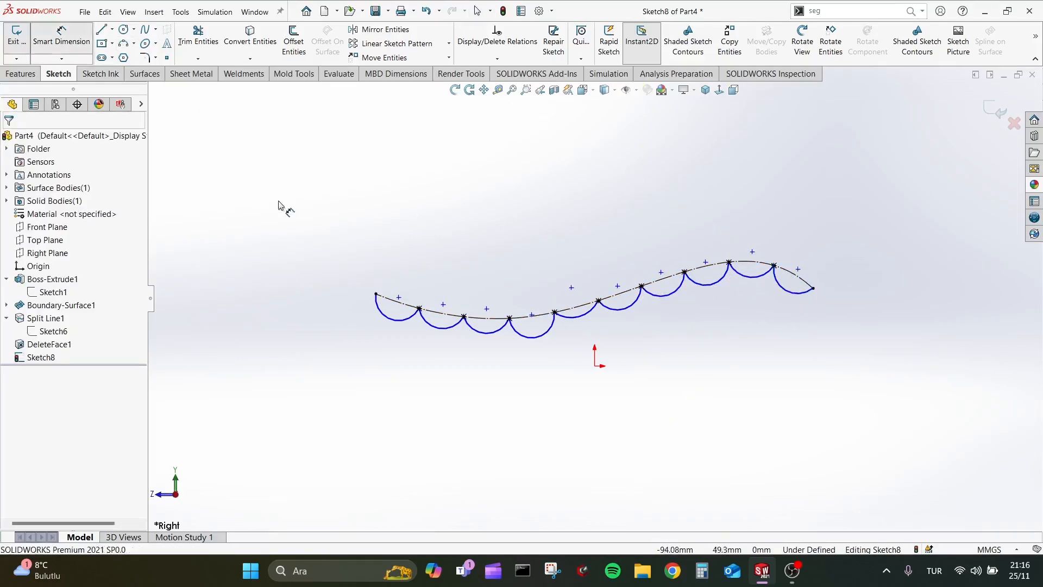
pyautogui.click(384, 316)
pyautogui.click(360, 333)
pyautogui.write('6.85410994mm')
pyautogui.press('Return')
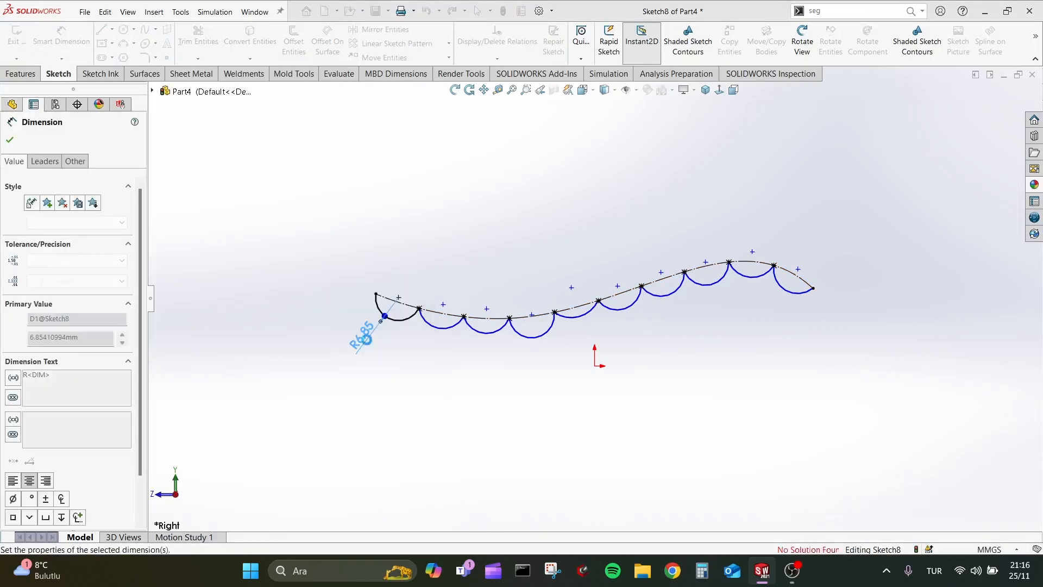
pyautogui.click(605, 286)
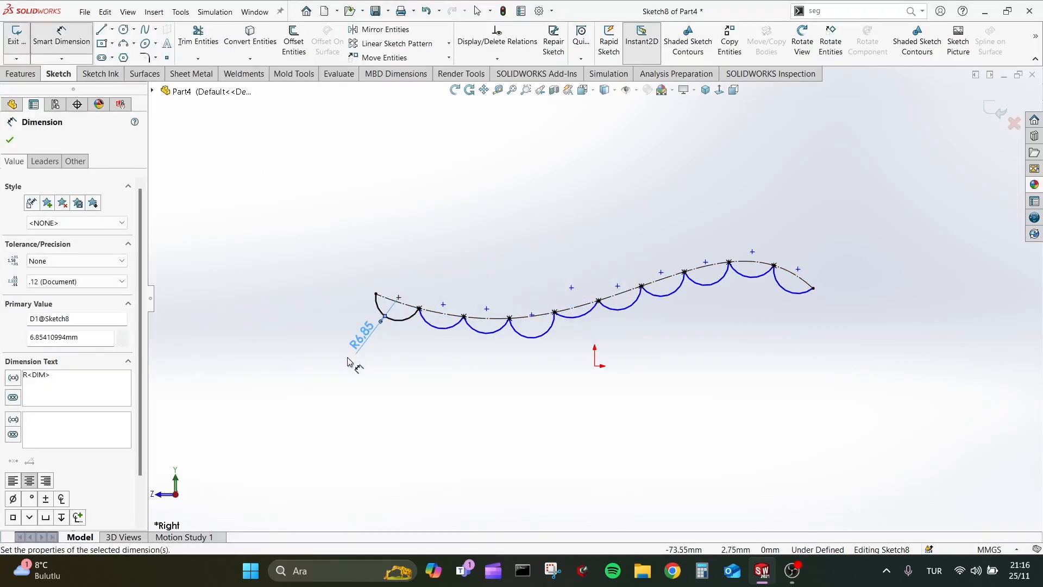
# Step: Try radii of 5 mm and 4 mm for the first arc, and undo the radius dimension
pyautogui.doubleClick(358, 339)
pyautogui.write('5')
pyautogui.press('Return')
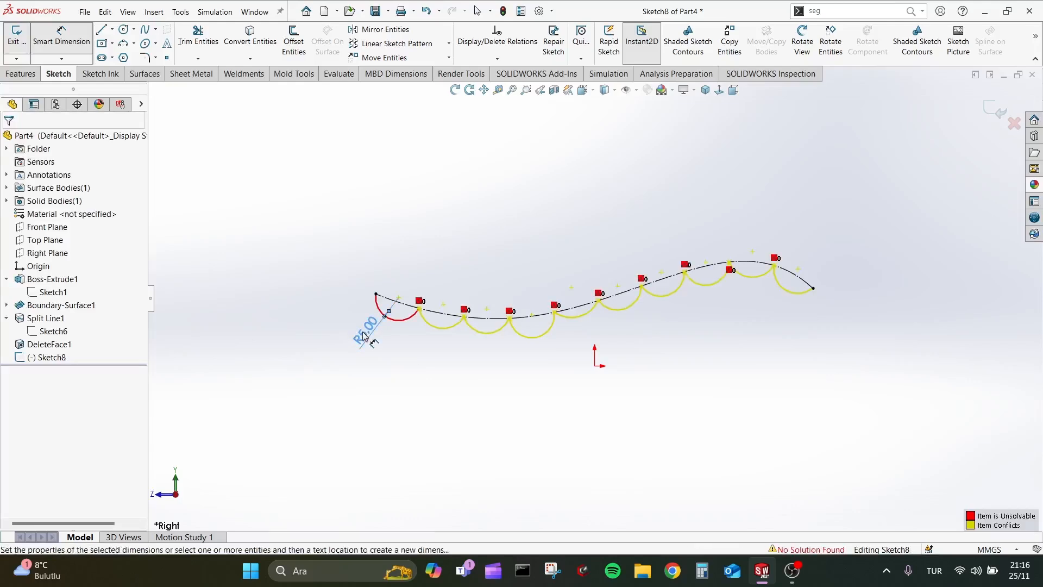
pyautogui.click(363, 335)
pyautogui.doubleClick(362, 337)
pyautogui.write('4')
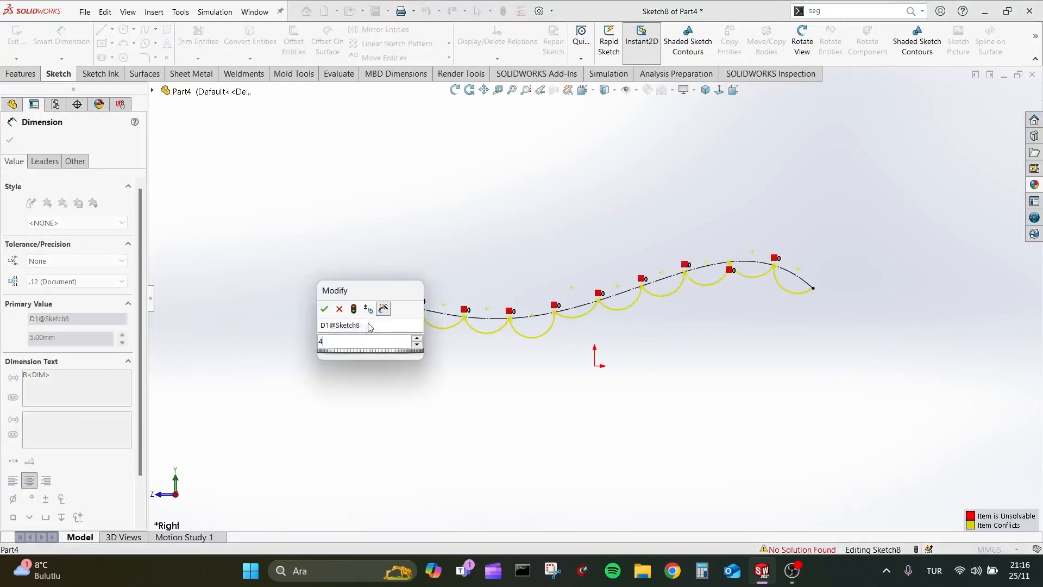
pyautogui.press('Return')
pyautogui.click(604, 285)
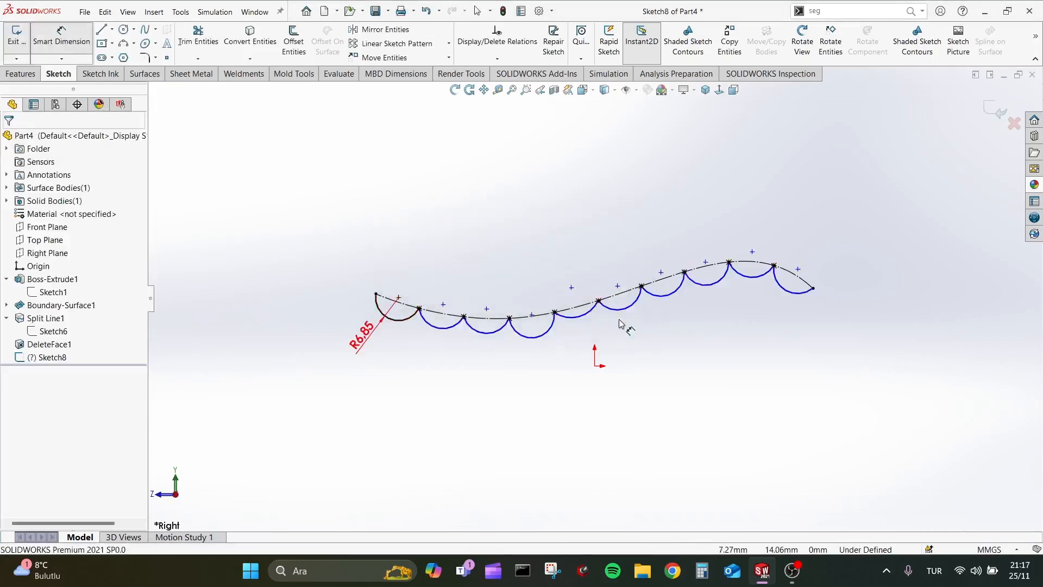
pyautogui.hotkey('ctrl', 'z')
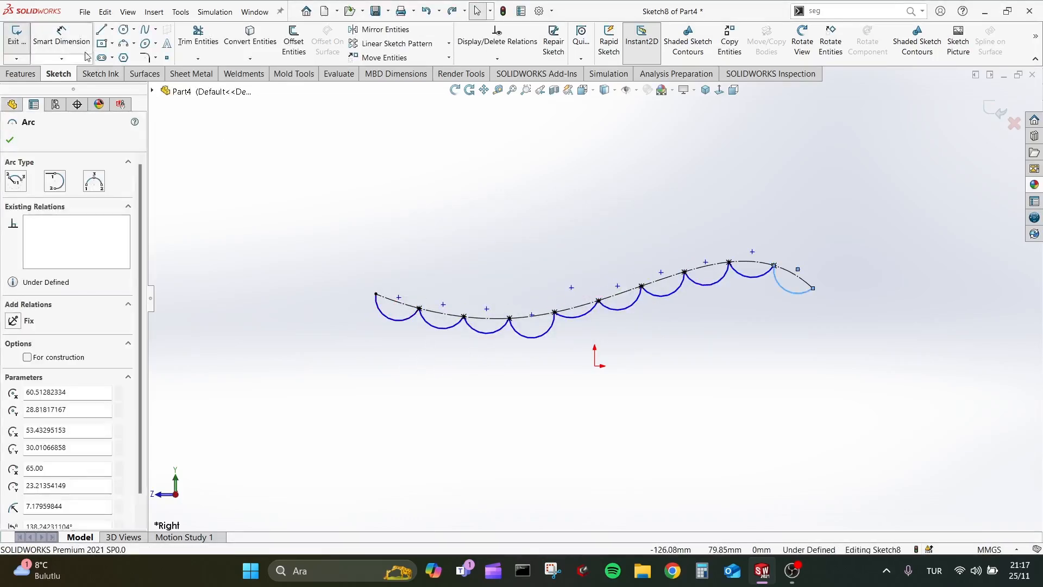
# Step: Dimension the leftmost arc's radius again, placing the dimension above the curve
pyautogui.click(65, 41)
pyautogui.click(394, 320)
pyautogui.click(417, 296)
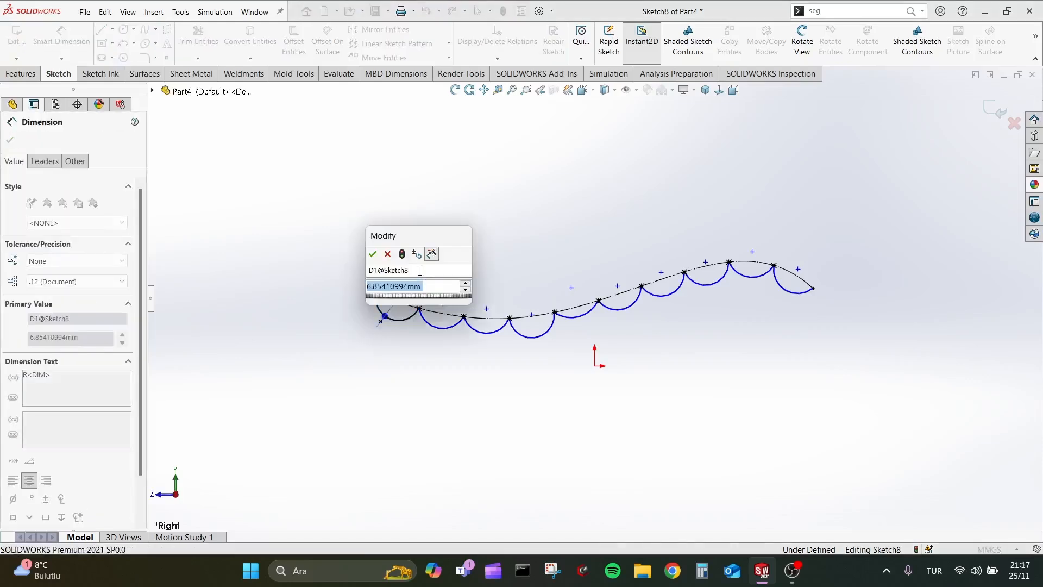
pyautogui.press('Return')
pyautogui.click(602, 284)
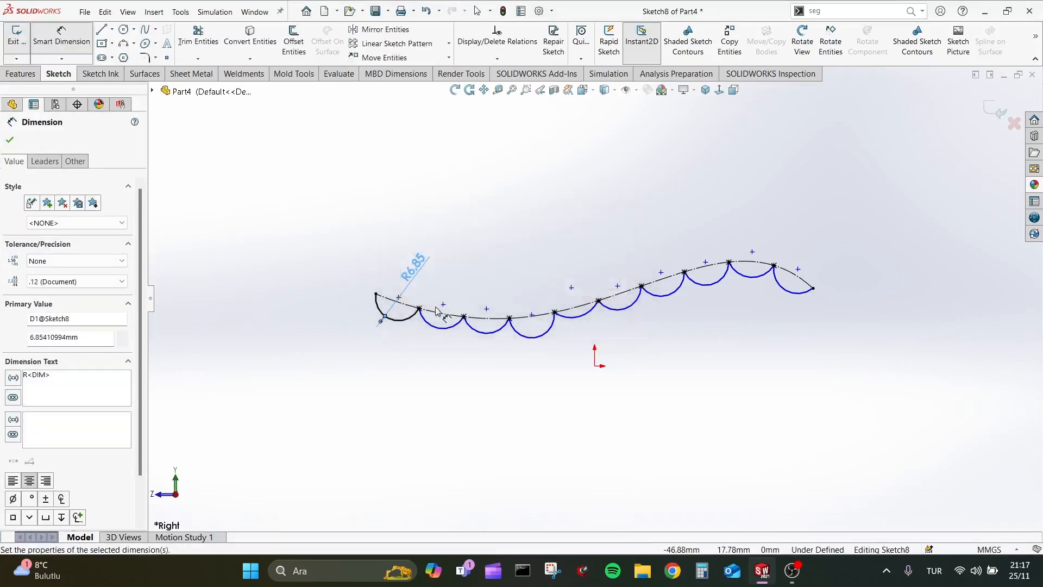
# Step: Try radii of 10 mm and 8 mm on the leftmost arc, and settle on 7 mm
pyautogui.click(424, 263)
pyautogui.write('10')
pyautogui.press('Return')
pyautogui.doubleClick(427, 237)
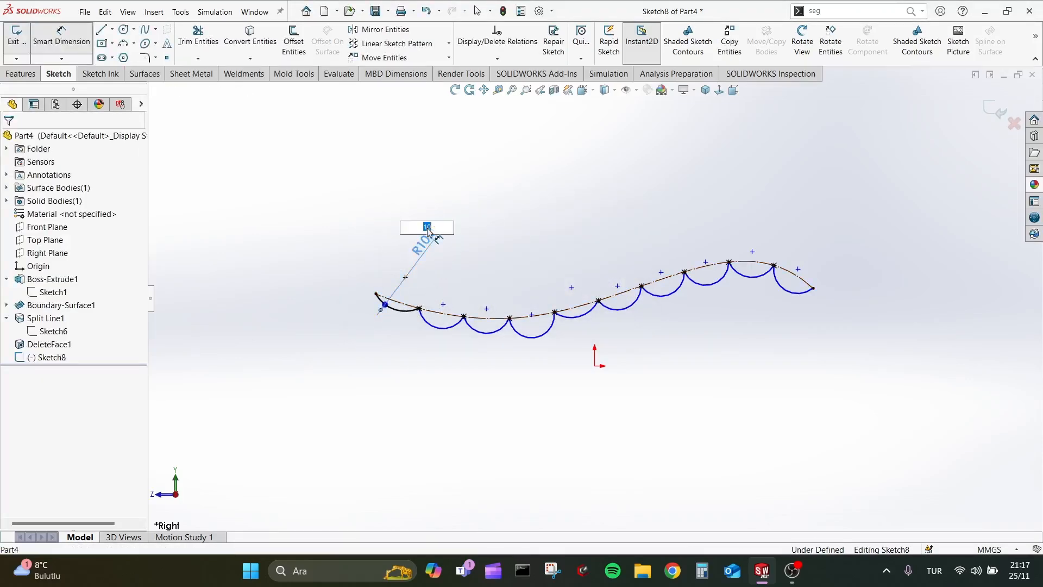
pyautogui.write('8')
pyautogui.press('Return')
pyautogui.write('7')
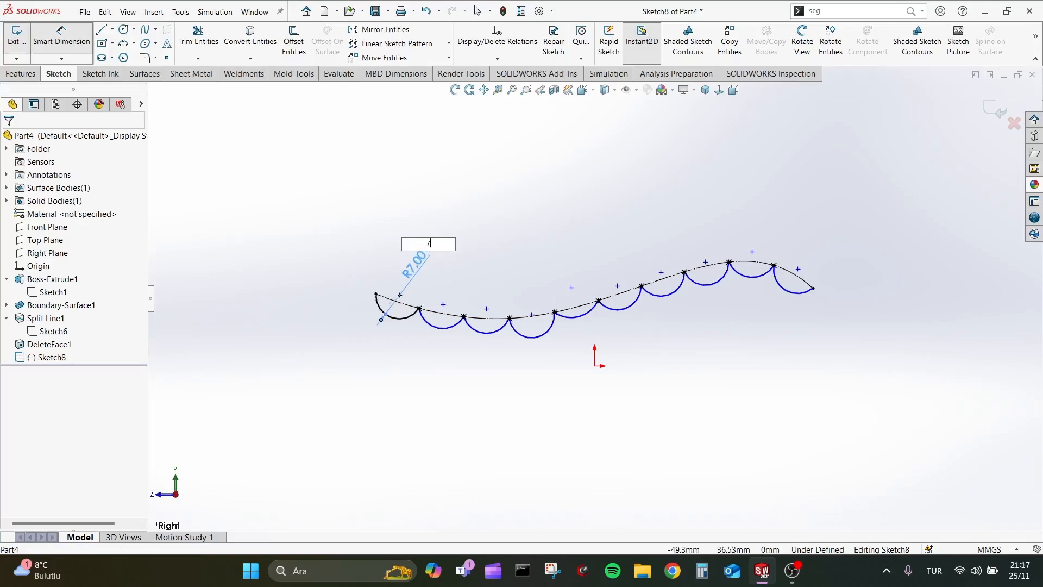
pyautogui.press('Escape')
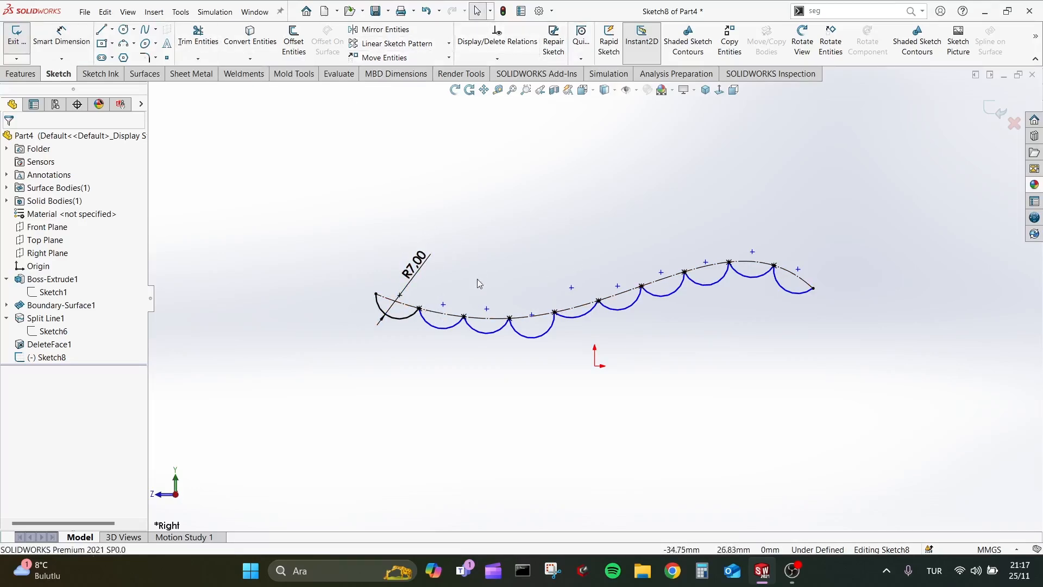
# Step: Select all ten arcs along the curve and apply an Equal relation between them
pyautogui.click(410, 322)
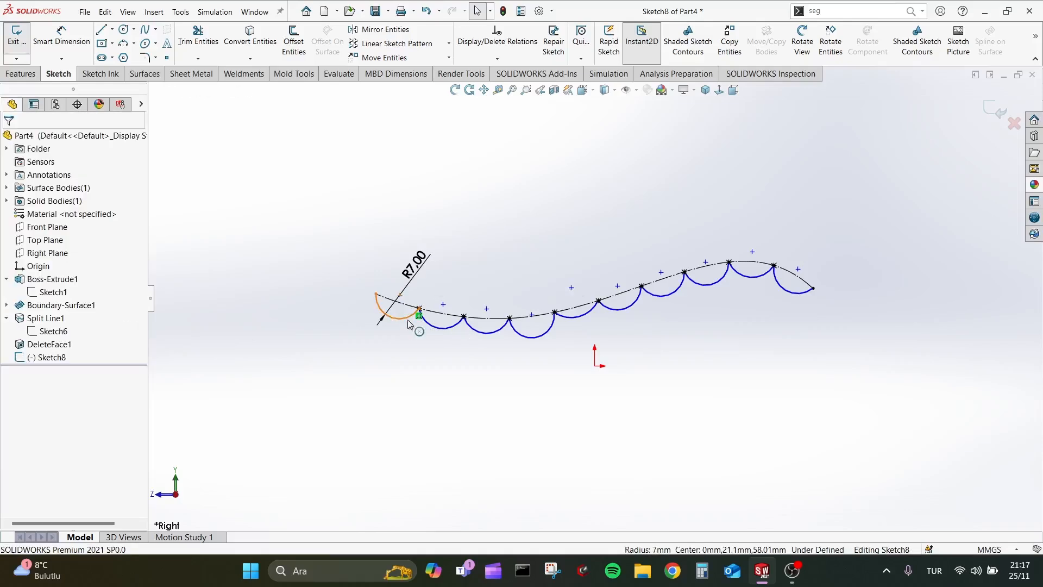
pyautogui.keyDown('ctrl'); pyautogui.click(441, 328); pyautogui.keyUp('ctrl')
pyautogui.keyDown('ctrl'); pyautogui.click(505, 328); pyautogui.keyUp('ctrl')
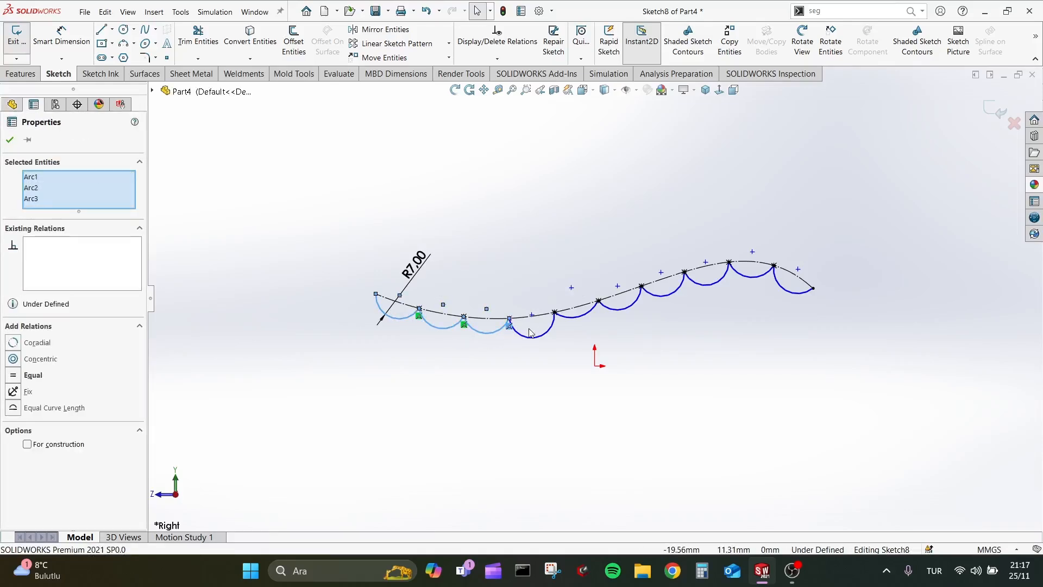
pyautogui.keyDown('ctrl'); pyautogui.click(553, 329); pyautogui.keyUp('ctrl')
pyautogui.keyDown('ctrl'); pyautogui.click(586, 318); pyautogui.keyUp('ctrl')
pyautogui.keyDown('ctrl'); pyautogui.click(625, 316); pyautogui.keyUp('ctrl')
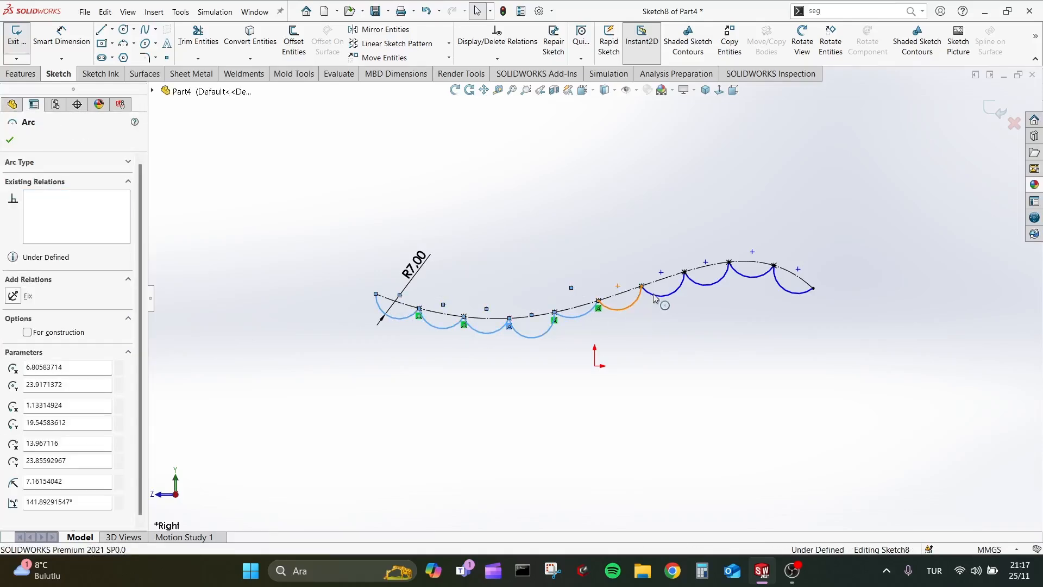
pyautogui.keyDown('ctrl'); pyautogui.click(716, 287); pyautogui.keyUp('ctrl')
pyautogui.keyDown('ctrl'); pyautogui.click(752, 276); pyautogui.keyUp('ctrl')
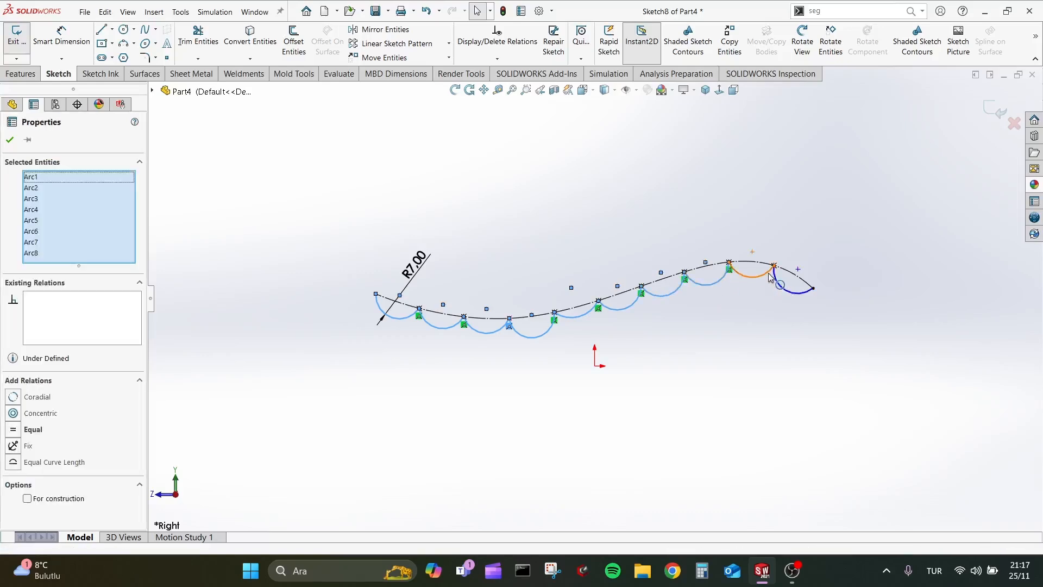
pyautogui.keyDown('ctrl'); pyautogui.click(794, 288); pyautogui.keyUp('ctrl')
pyautogui.click(16, 452)
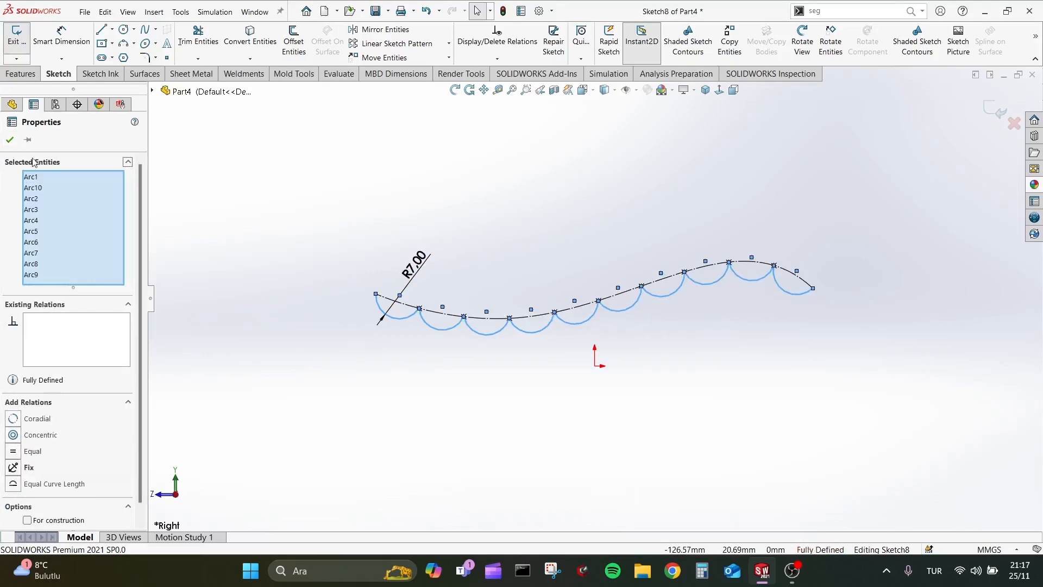
pyautogui.click(10, 139)
# Step: Apply 2 mm sketch fillets to the first four corners between neighbouring arcs, counted from the curve's left end
pyautogui.click(144, 57)
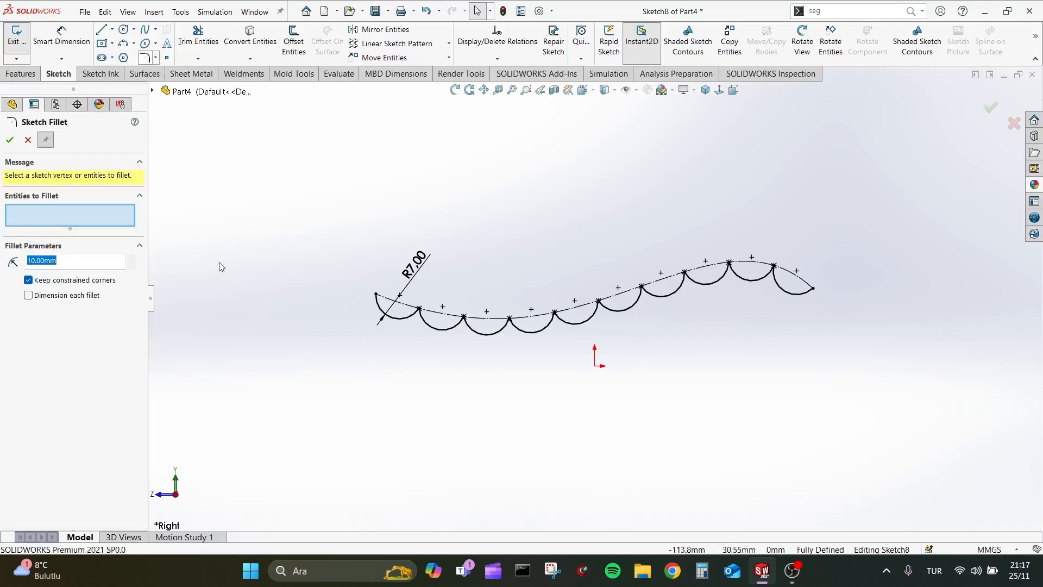
pyautogui.scroll(-2, 384, 284)
pyautogui.click(407, 332)
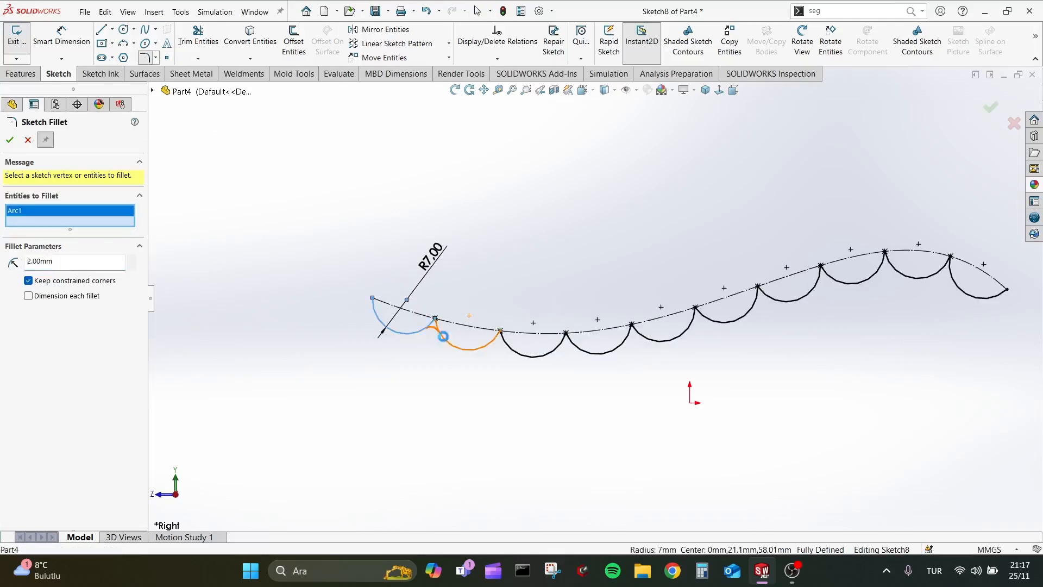
pyautogui.click(444, 337)
pyautogui.click(549, 296)
pyautogui.click(559, 345)
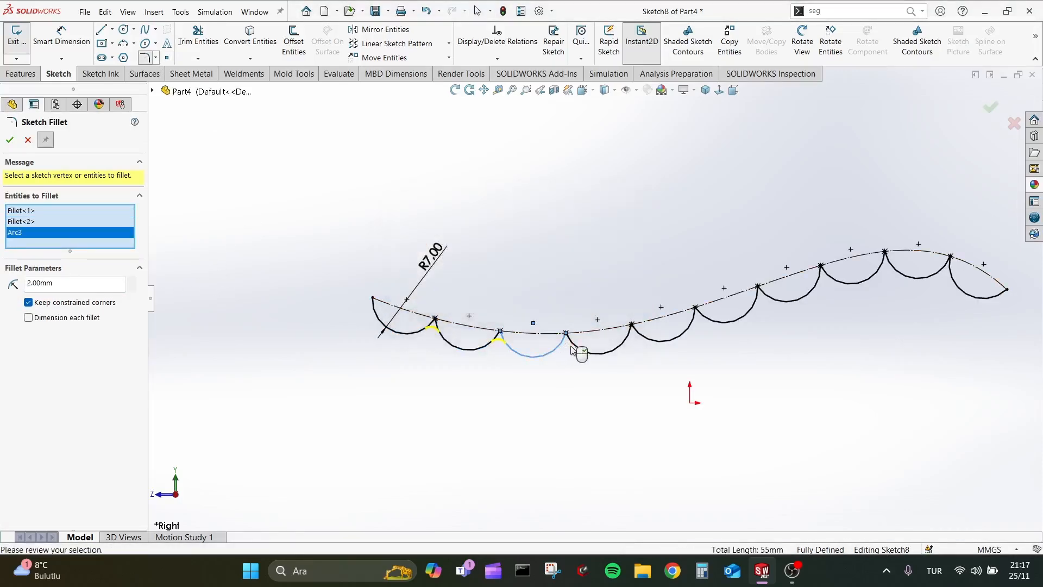
pyautogui.click(572, 347)
pyautogui.click(550, 361)
pyautogui.click(629, 349)
pyautogui.click(718, 325)
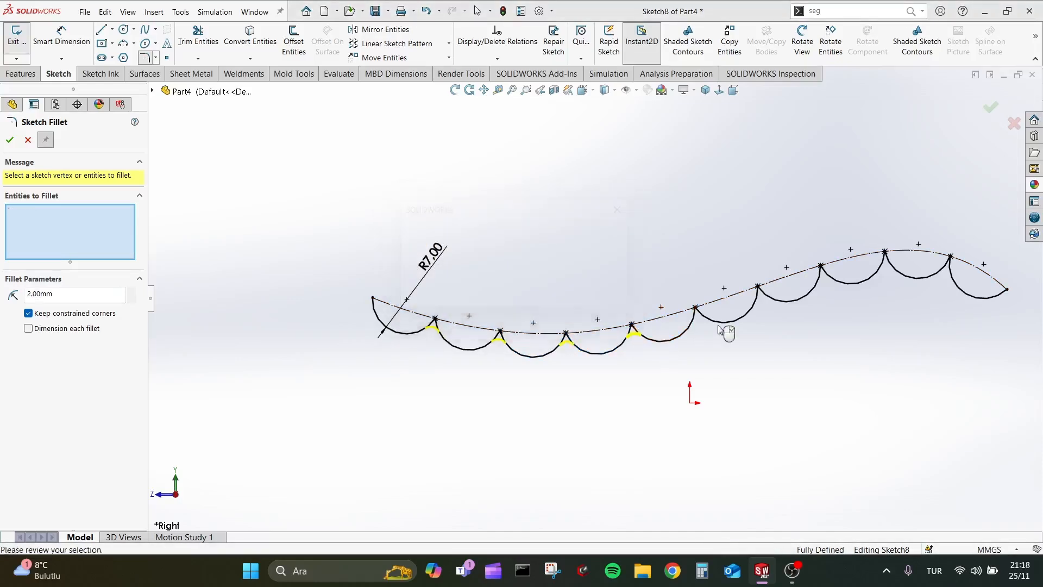
pyautogui.click(715, 321)
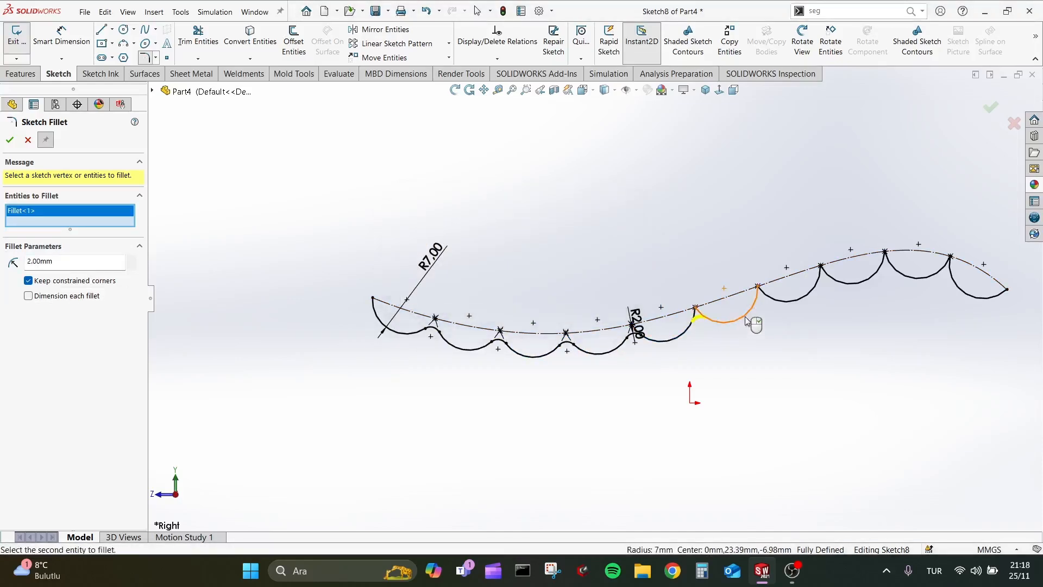
pyautogui.click(787, 303)
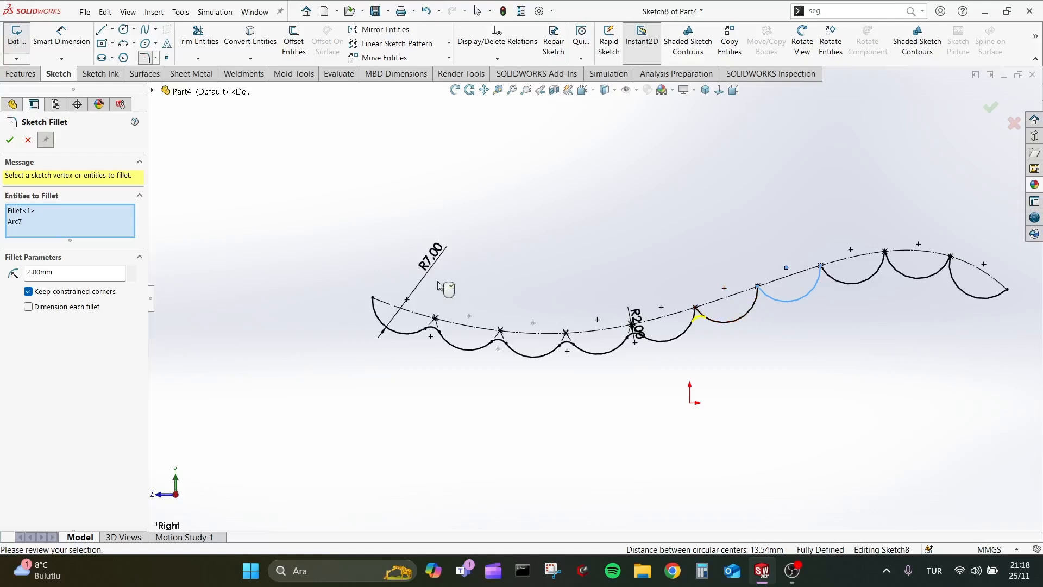
pyautogui.click(686, 325)
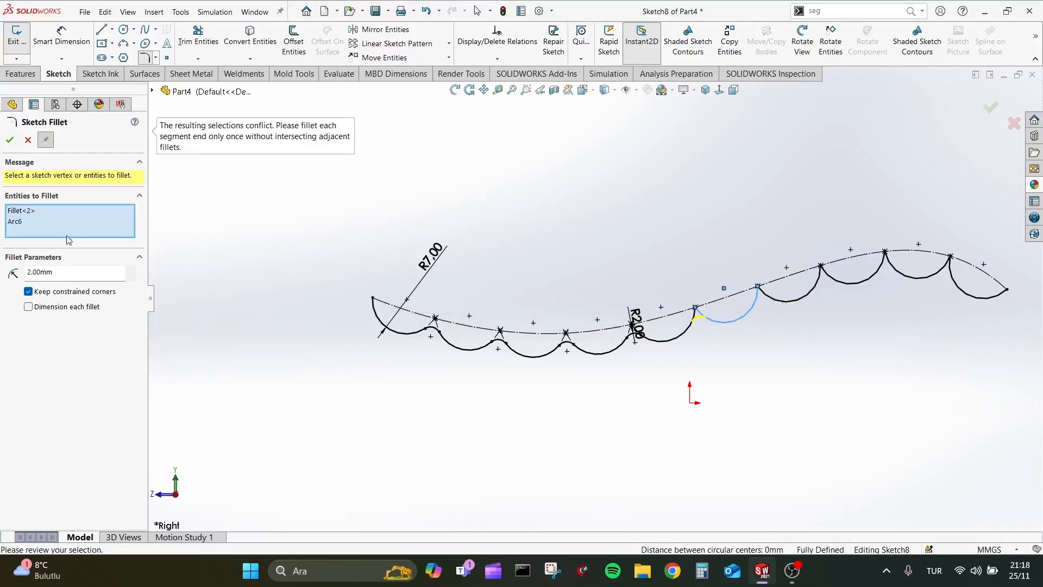
pyautogui.press('Delete')
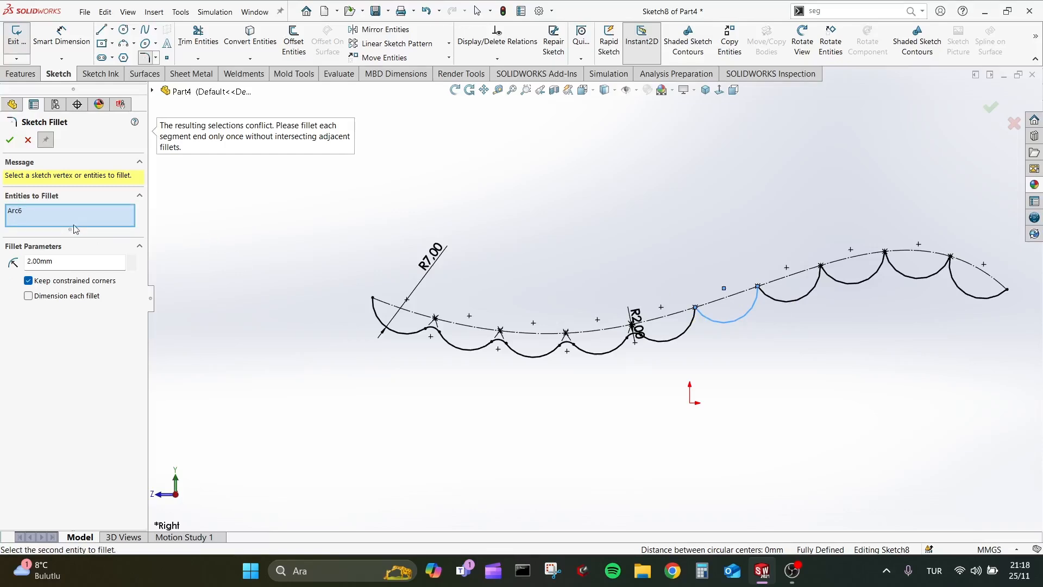
pyautogui.press('Delete')
# Step: Apply 2 mm sketch fillets to the fifth, sixth and seventh corners between neighbouring arcs, counted from the curve's left end
pyautogui.click(704, 321)
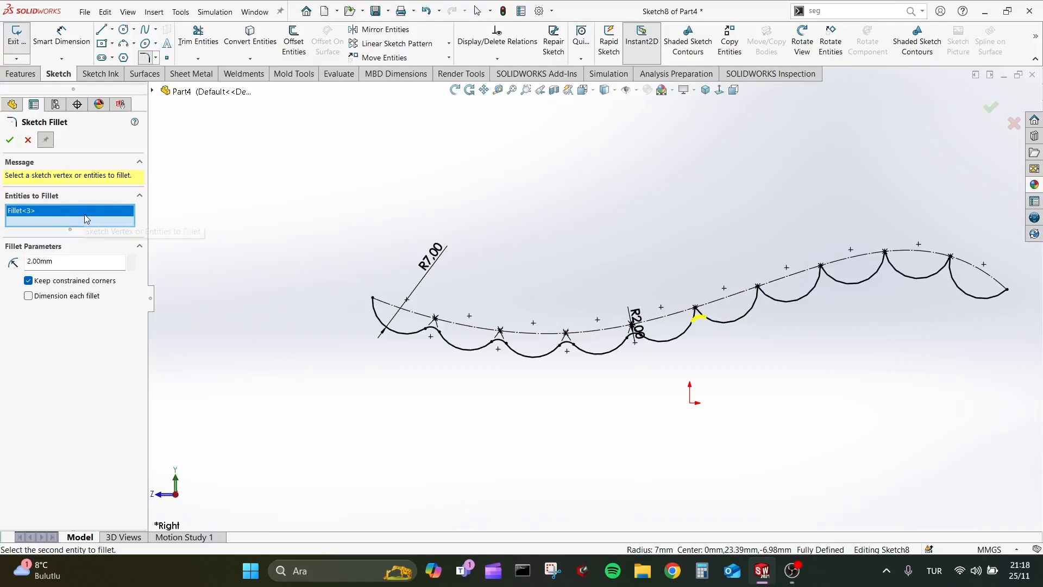
pyautogui.press('Return')
pyautogui.click(751, 309)
pyautogui.click(782, 299)
pyautogui.press('Return')
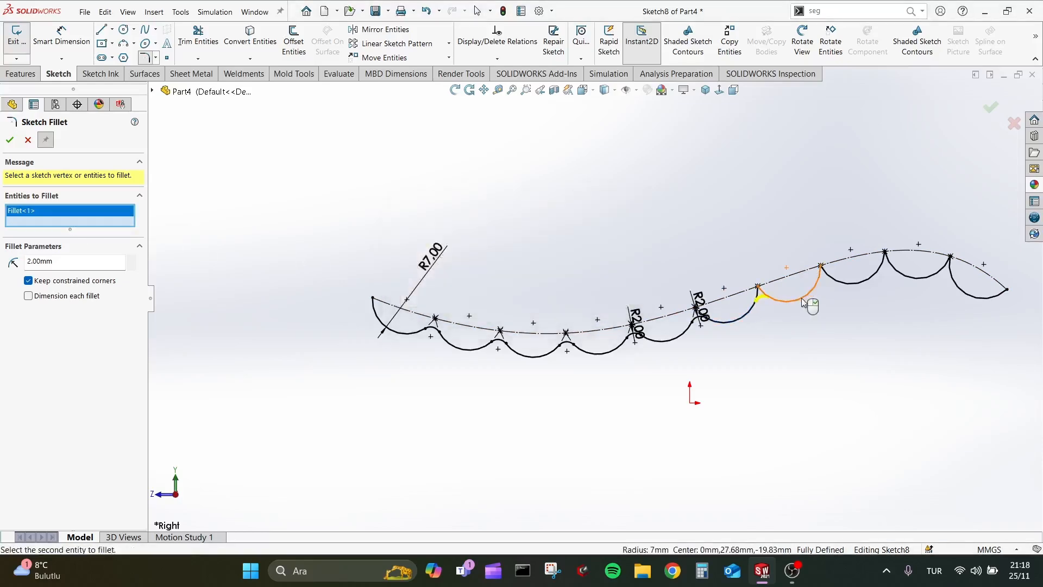
pyautogui.press('Return')
pyautogui.click(814, 282)
pyautogui.click(835, 279)
pyautogui.press('Return')
pyautogui.press('Return')
# Step: Fillet the last two corners between arcs at 2 mm and close the sketch
pyautogui.click(882, 271)
pyautogui.click(900, 273)
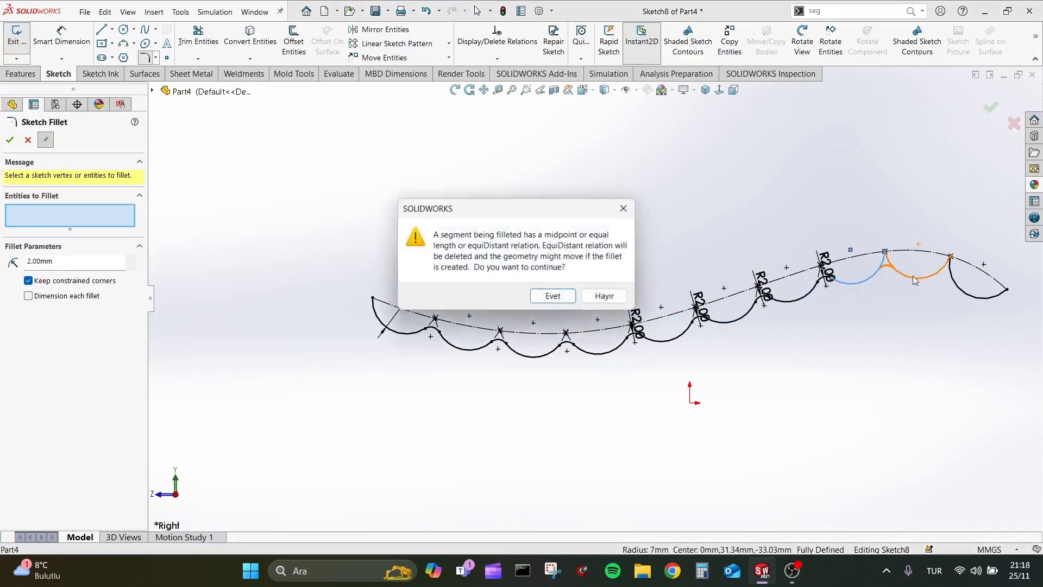
pyautogui.press('Return')
pyautogui.press('Return')
pyautogui.click(945, 267)
pyautogui.click(963, 290)
pyautogui.press('Return')
pyautogui.press('Return')
pyautogui.press('Escape')
pyautogui.scroll(2, 815, 238)
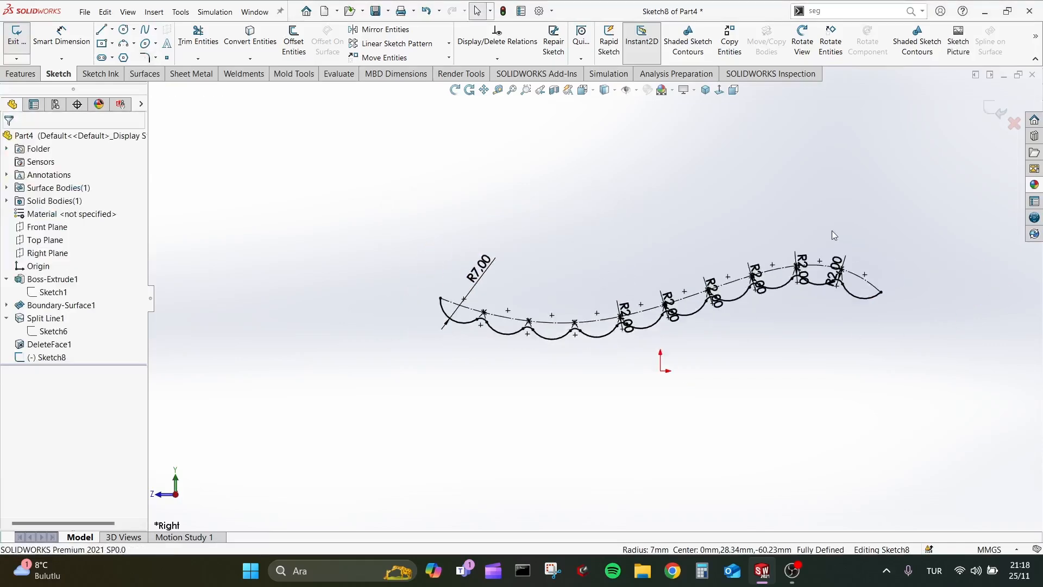
pyautogui.scroll(-1, 932, 182)
pyautogui.click(994, 110)
# Step: Show the hidden surface body of the wavy frame
pyautogui.moveTo(557, 250)
pyautogui.mouseDown(button='middle')
pyautogui.moveTo(599, 274)
pyautogui.moveTo(589, 305)
pyautogui.mouseUp(button='middle')
pyautogui.click(67, 188)
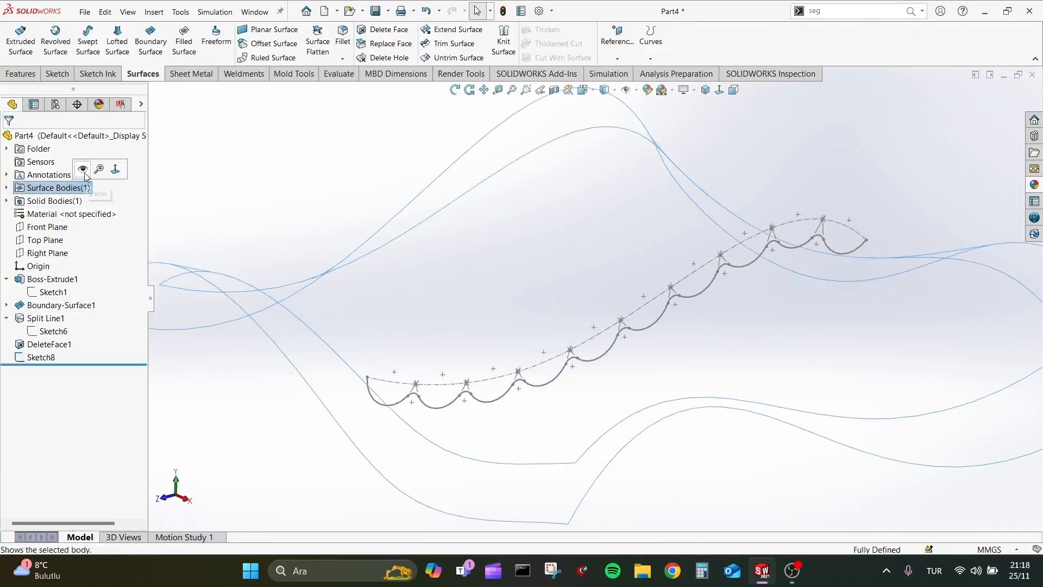
pyautogui.click(84, 169)
pyautogui.scroll(4, 370, 261)
pyautogui.moveTo(489, 290); pyautogui.dragTo(515, 265, button='middle')
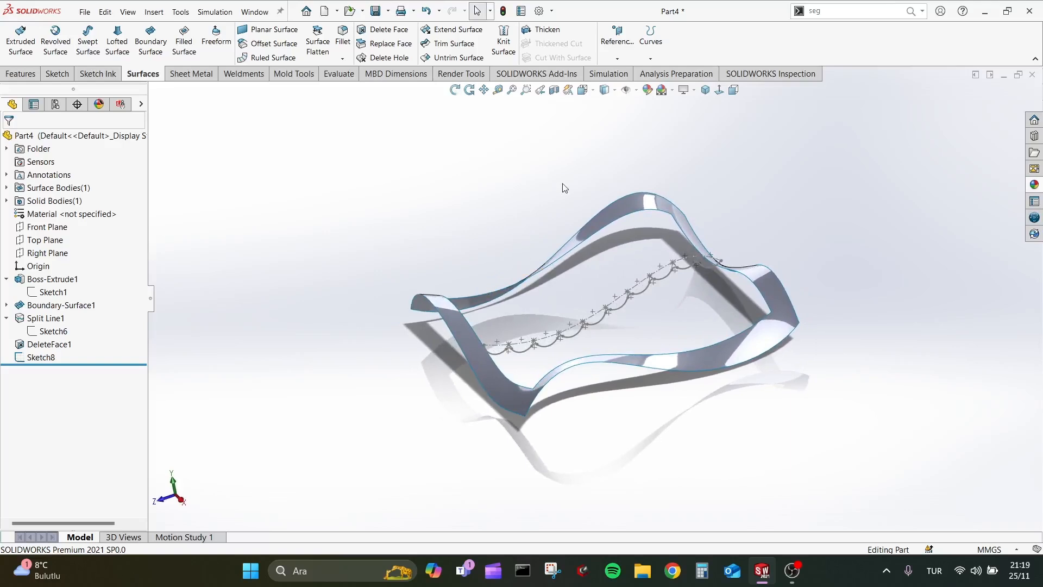
# Step: Start a Lofted Surface with one inner frame edge, the arc-chain sketch and the opposite inner frame edge as profiles, in that order
pyautogui.click(116, 44)
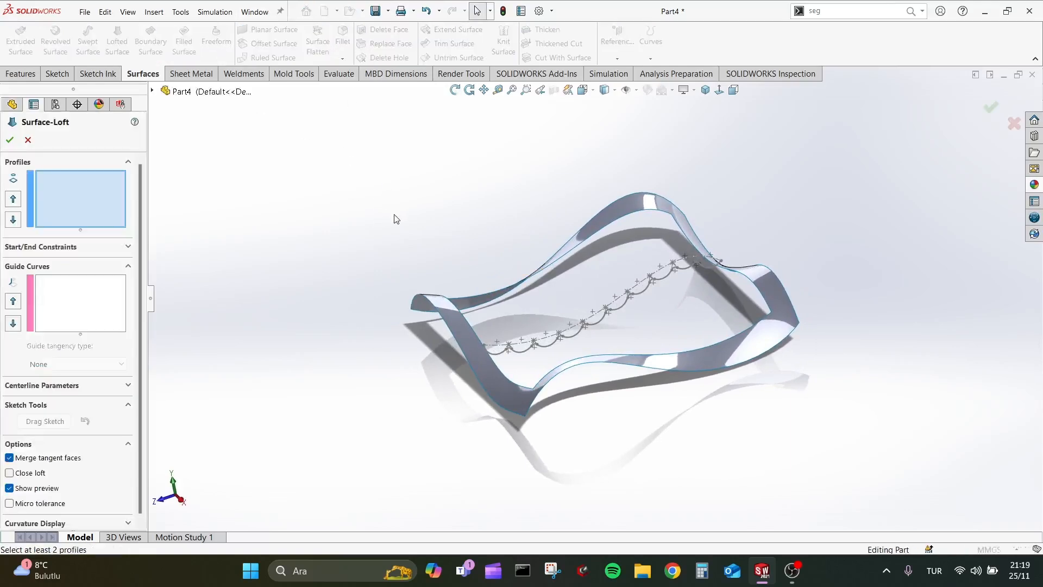
pyautogui.click(574, 251)
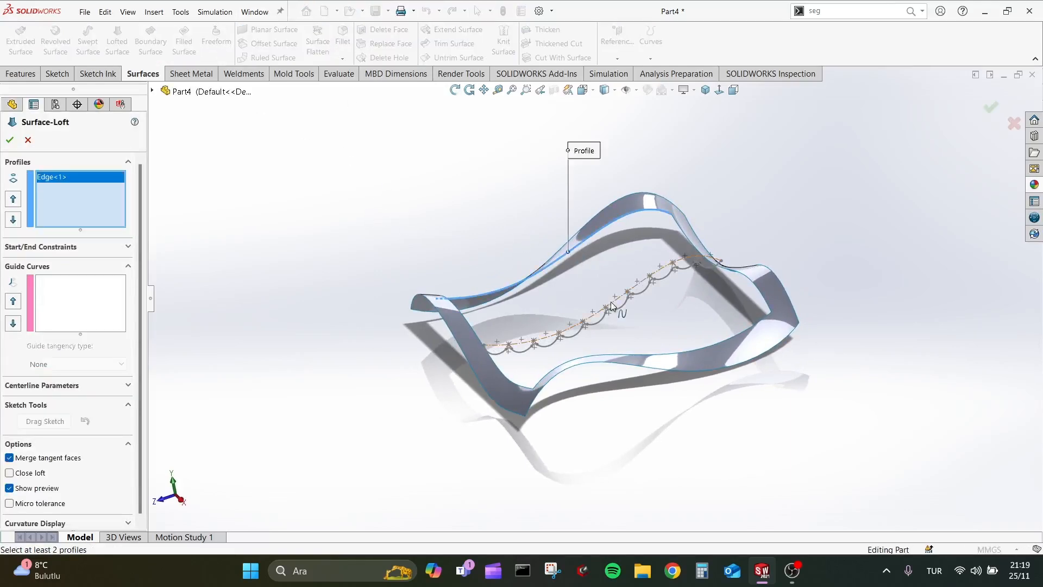
pyautogui.click(618, 314)
pyautogui.click(653, 355)
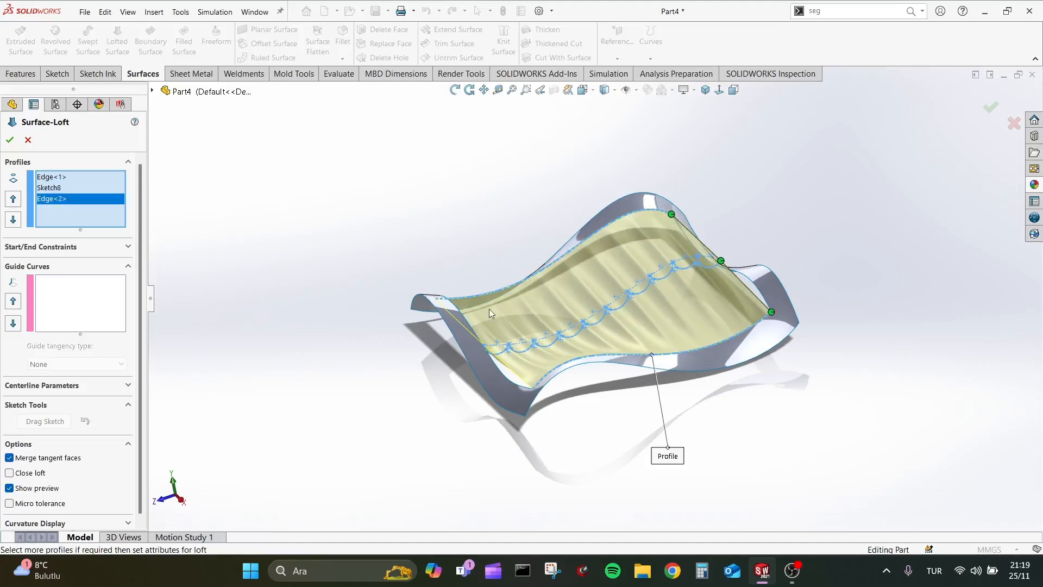
# Step: Add the two remaining opposite inner frame edges as guide curves of the surface loft
pyautogui.moveTo(625, 326); pyautogui.dragTo(748, 276, button='middle')
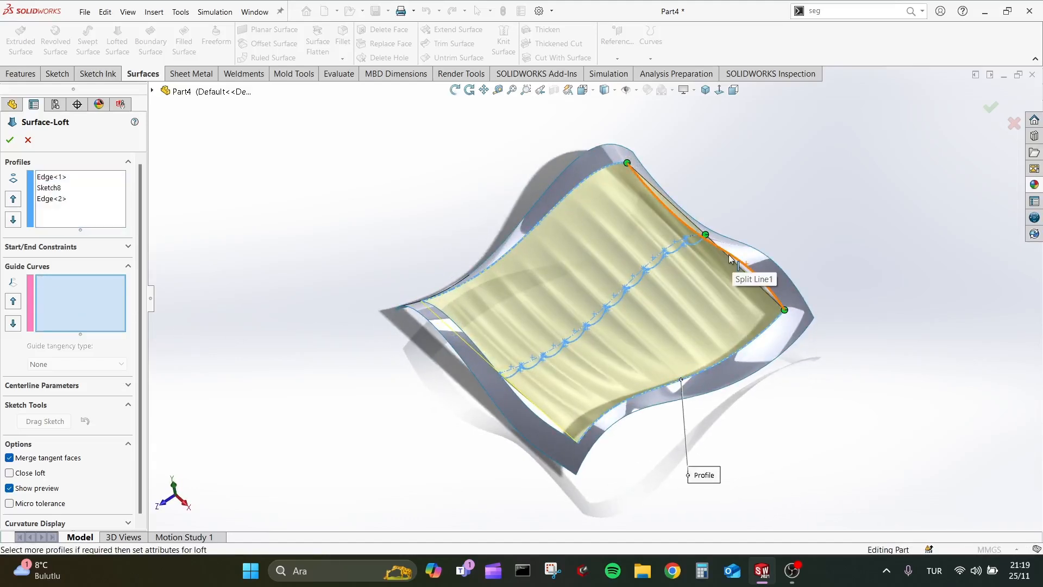
pyautogui.click(731, 259)
pyautogui.click(449, 325)
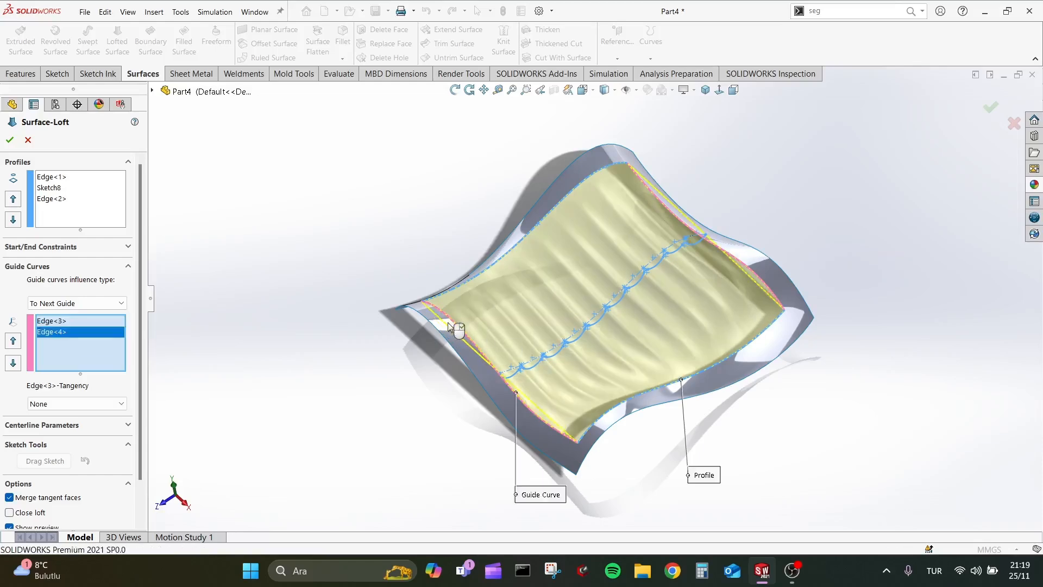
pyautogui.moveTo(448, 322); pyautogui.dragTo(293, 248, button='middle')
# Step: Set both the start and end constraints of the loft to Tangency To Face and create the surface
pyautogui.click(85, 255)
pyautogui.click(77, 277)
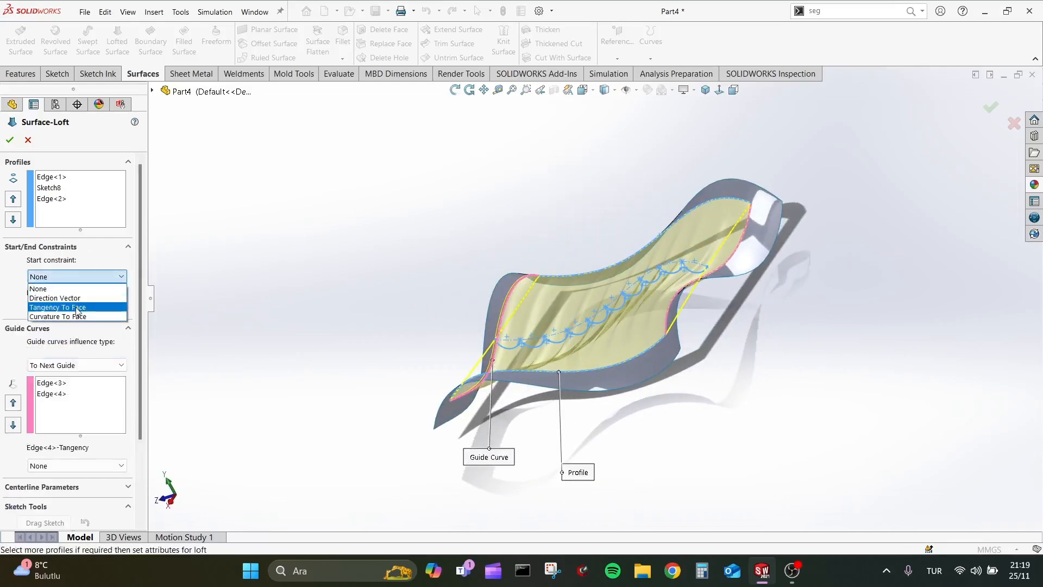
pyautogui.click(60, 312)
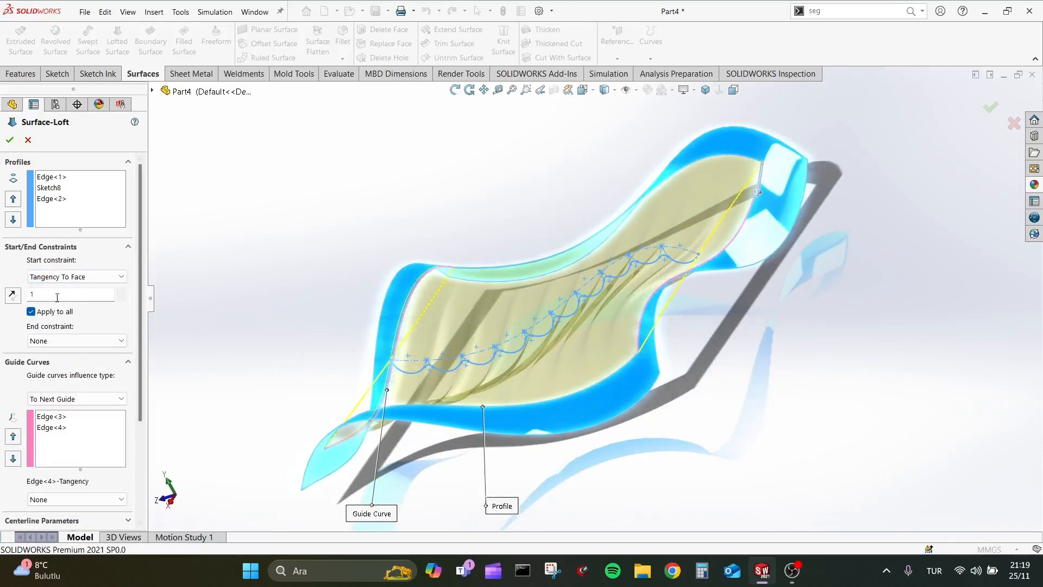
pyautogui.click(76, 341)
pyautogui.click(54, 372)
pyautogui.moveTo(372, 305); pyautogui.dragTo(438, 353, button='middle')
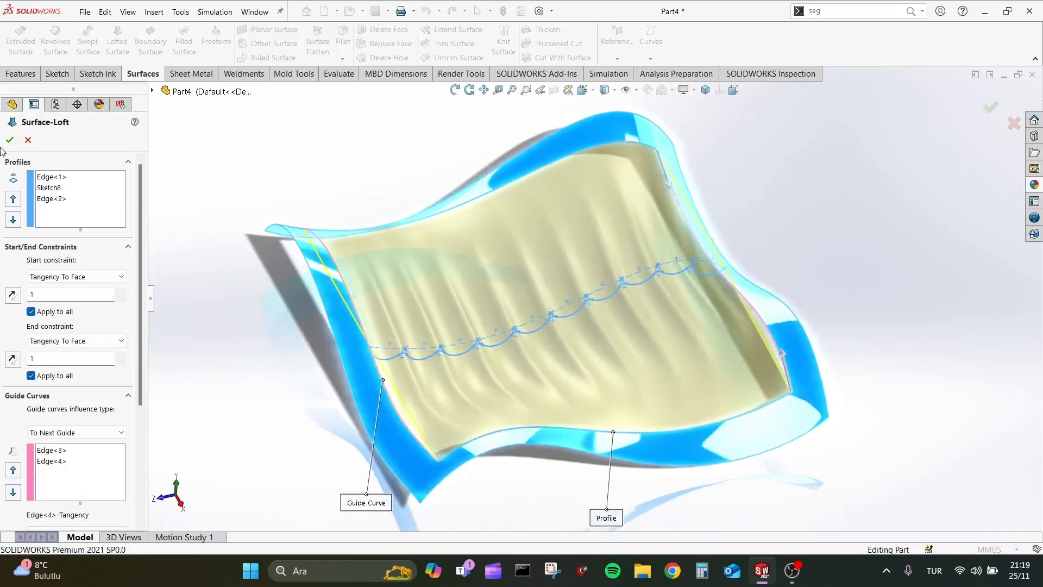
pyautogui.moveTo(141, 327); pyautogui.dragTo(149, 384)
pyautogui.click(10, 140)
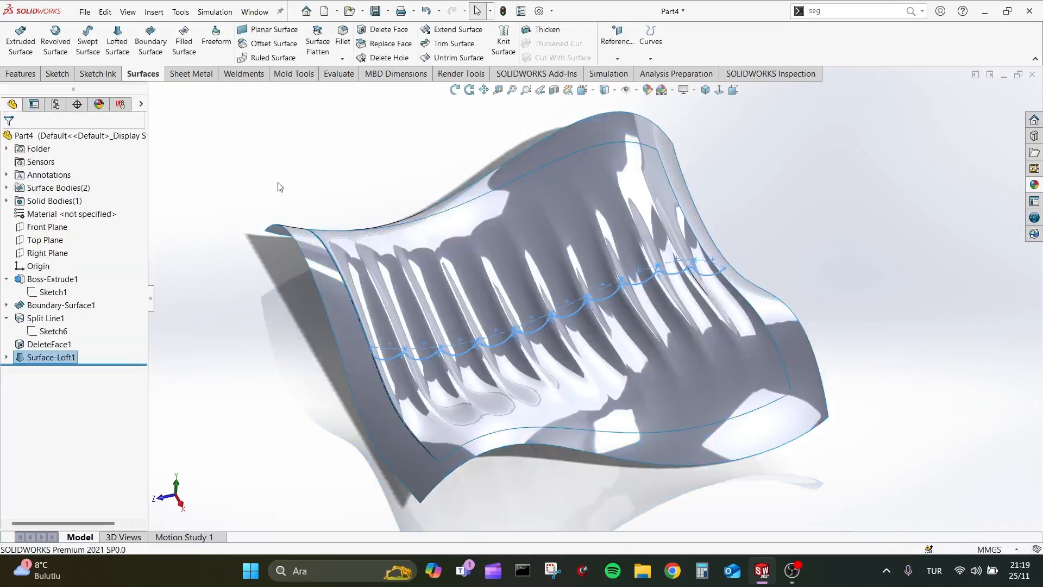
# Step: Knit the frame surface and the lofted surface together, with Create solid and Merge entities off
pyautogui.click(375, 202)
pyautogui.moveTo(399, 215); pyautogui.dragTo(611, 214, button='middle')
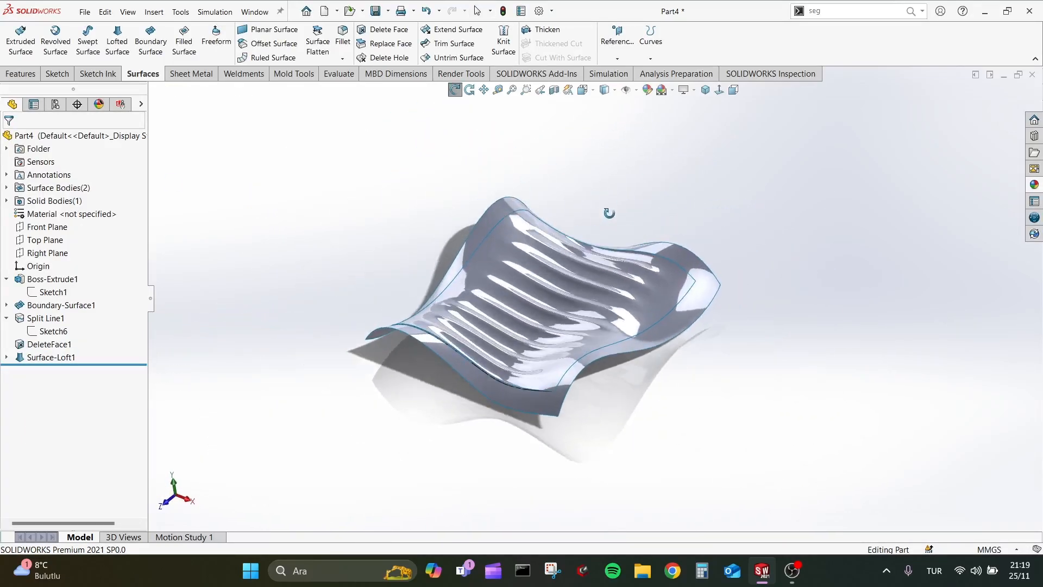
pyautogui.click(521, 225)
pyautogui.keyDown('ctrl'); pyautogui.click(521, 226); pyautogui.keyUp('ctrl')
pyautogui.click(504, 41)
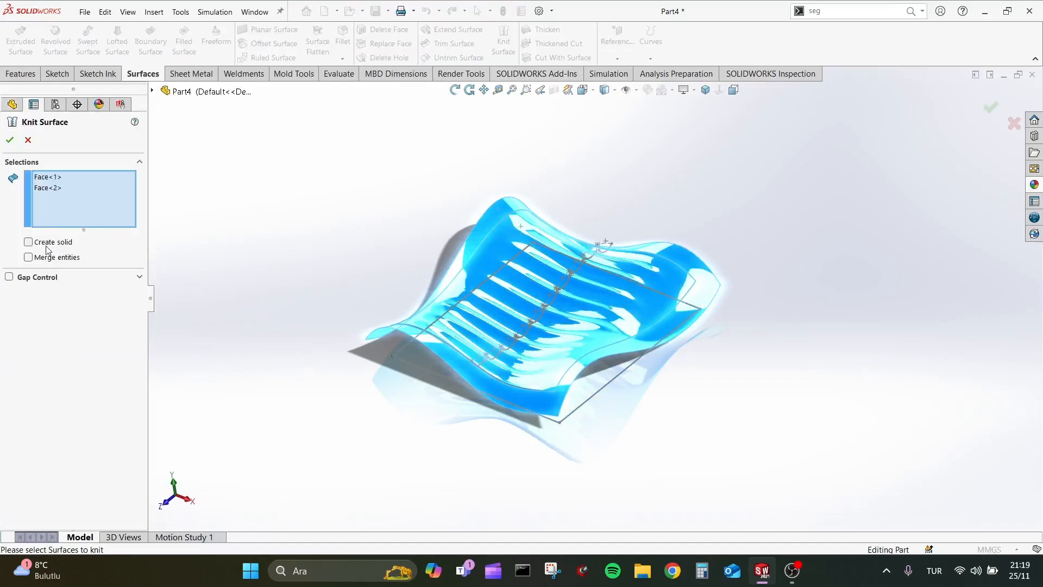
pyautogui.click(10, 140)
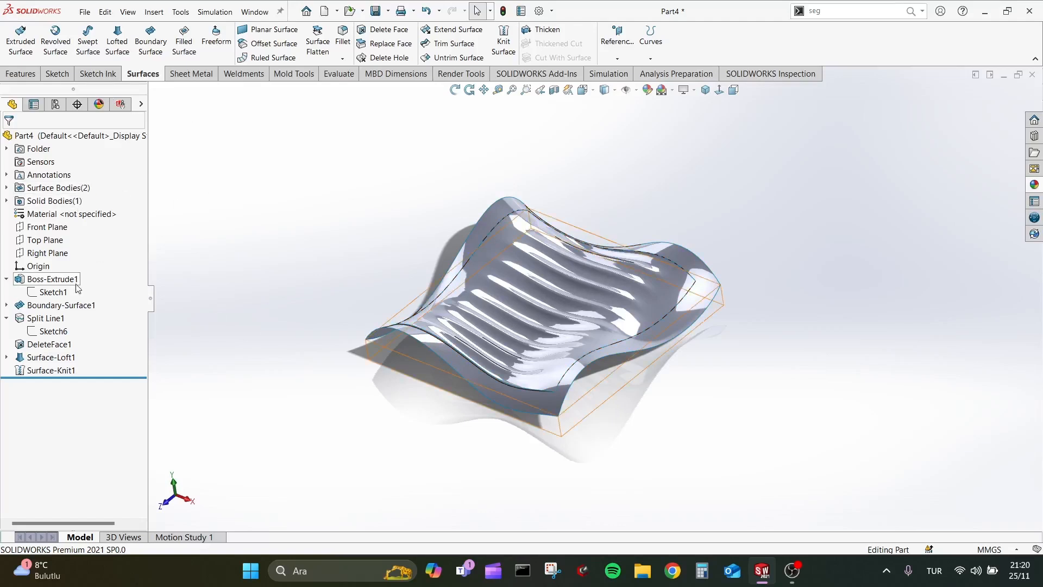
# Step: Extrude the 150 mm base sketch, Sketch1, Up To Surface to the knitted surface, without merging the result
pyautogui.click(50, 292)
pyautogui.click(73, 264)
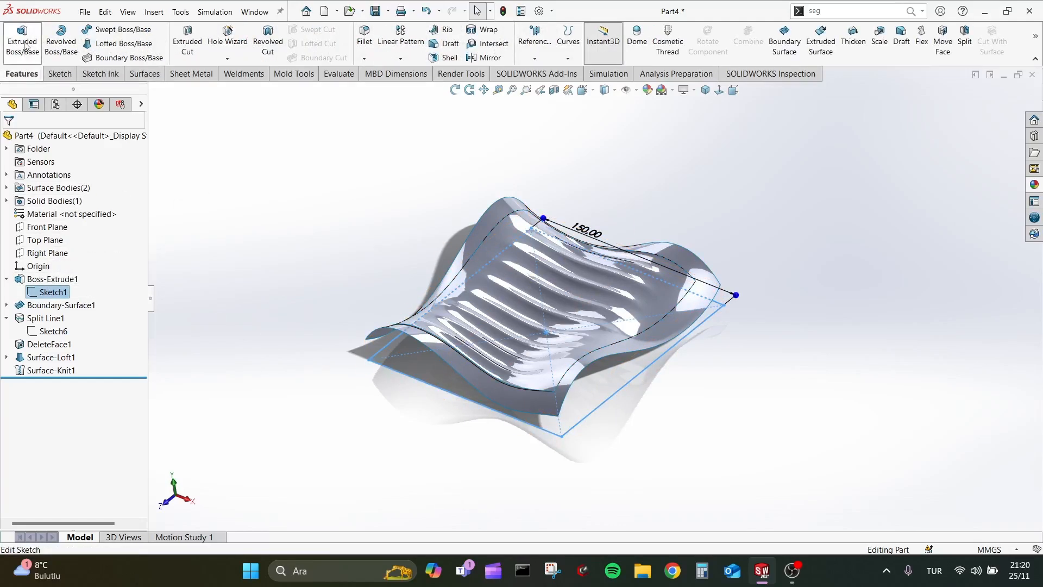
pyautogui.click(81, 215)
pyautogui.click(84, 264)
pyautogui.click(411, 338)
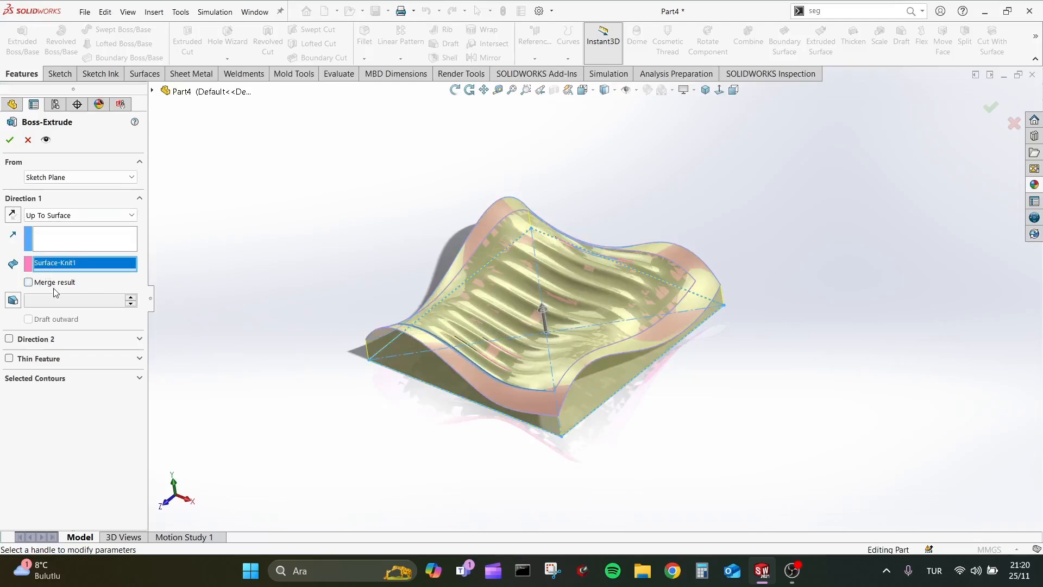
pyautogui.click(10, 139)
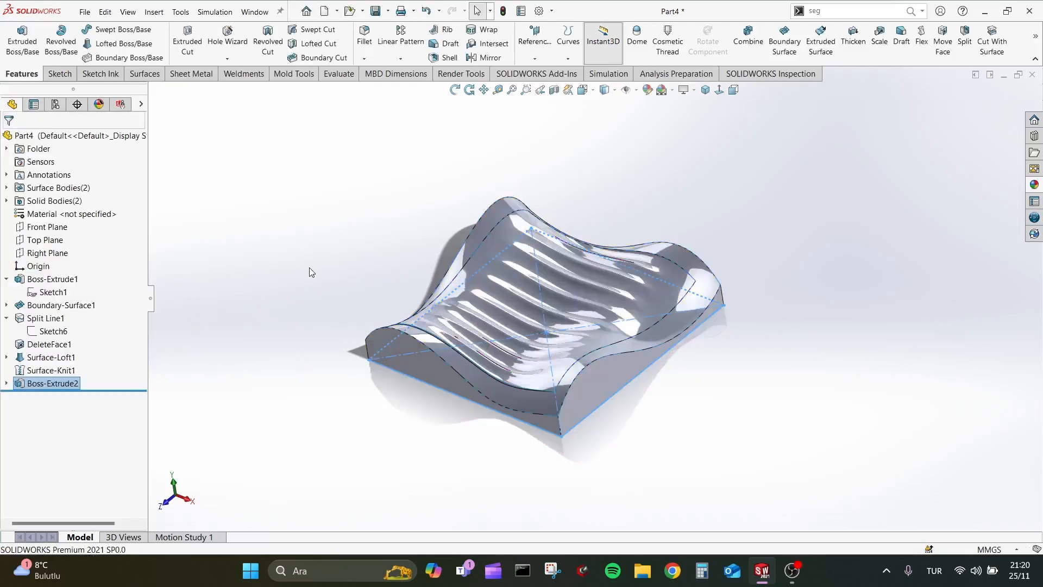
# Step: Hide the knitted surface so only the extruded solid is shown, and check the solid's top and front faces
pyautogui.click(52, 370)
pyautogui.rightClick(57, 370)
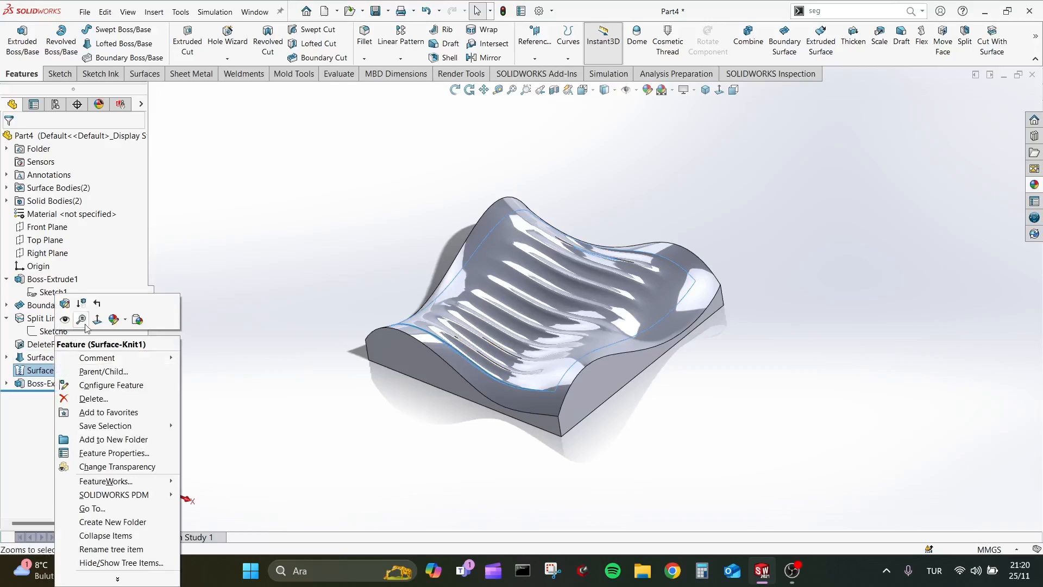
pyautogui.click(66, 321)
pyautogui.moveTo(315, 283)
pyautogui.mouseDown(button='middle')
pyautogui.moveTo(352, 298)
pyautogui.moveTo(469, 305)
pyautogui.mouseUp(button='middle')
pyautogui.click(469, 304)
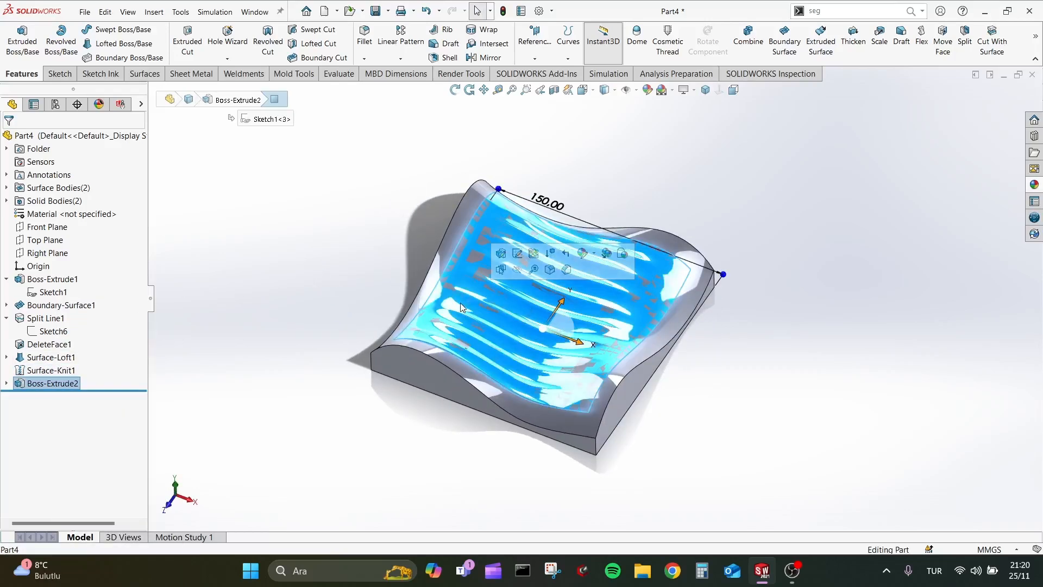
pyautogui.click(416, 354)
pyautogui.click(420, 367)
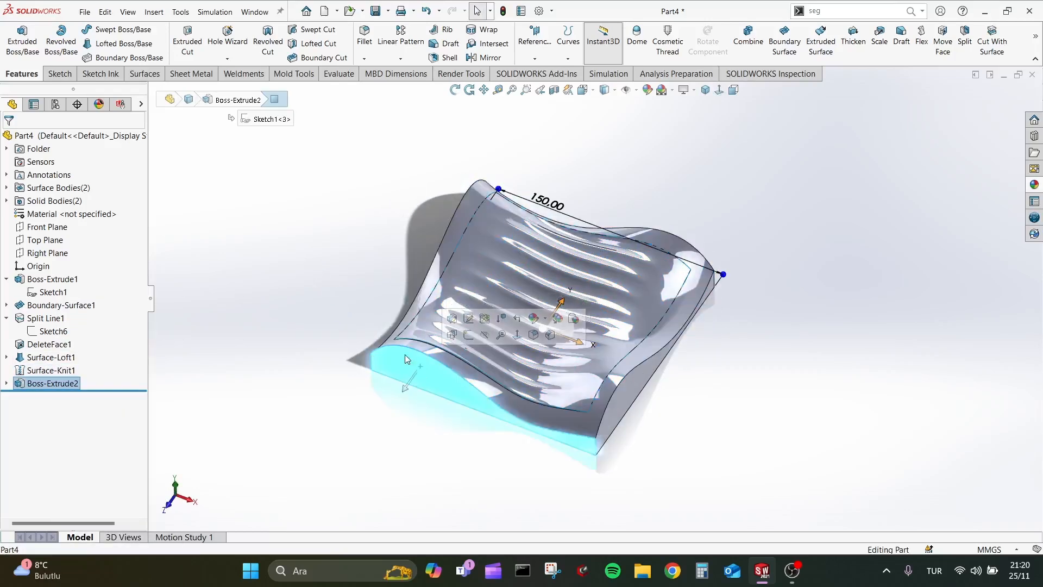
pyautogui.click(50, 371)
pyautogui.click(326, 370)
pyautogui.moveTo(326, 370)
pyautogui.mouseDown(button='middle')
pyautogui.moveTo(286, 357)
pyautogui.moveTo(319, 335)
pyautogui.mouseUp(button='middle')
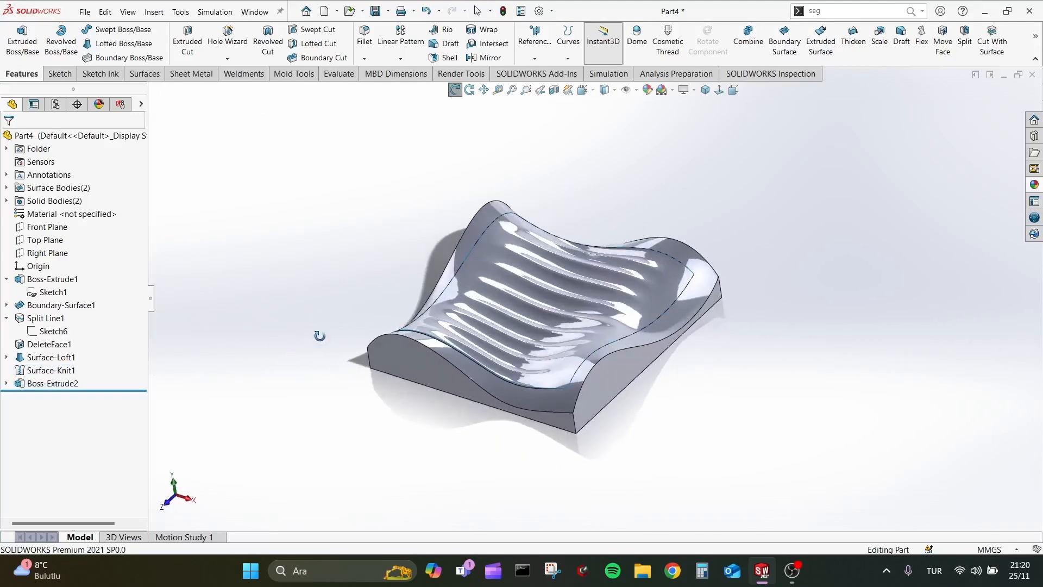
# Step: Set up a 2 mm symmetric fillet on the two opposite inner border edges that run parallel to the ridges
pyautogui.scroll(-3, 627, 201)
pyautogui.moveTo(595, 199)
pyautogui.mouseDown(button='middle')
pyautogui.moveTo(583, 207)
pyautogui.moveTo(621, 220)
pyautogui.mouseUp(button='middle')
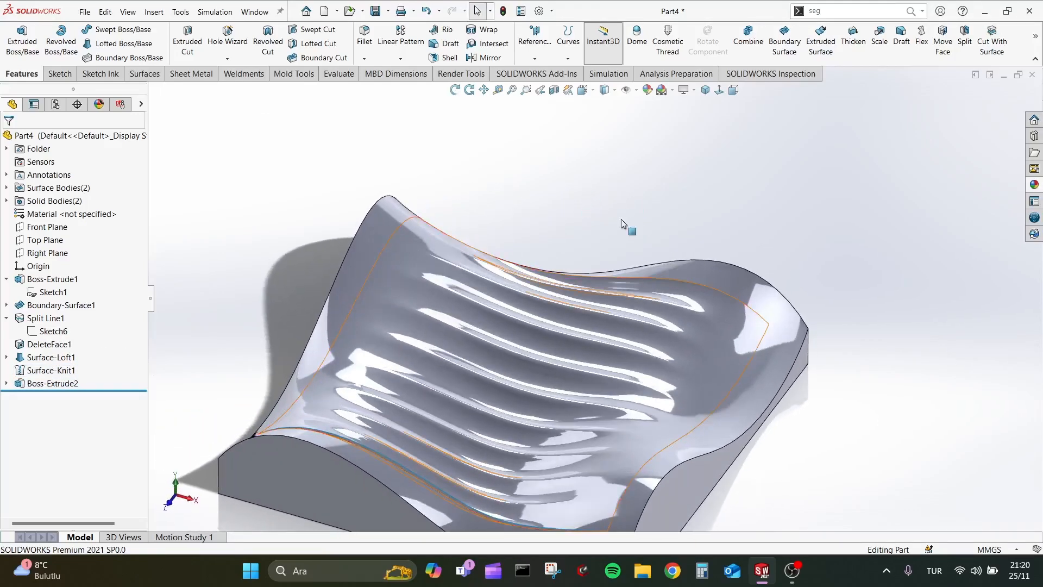
pyautogui.click(365, 41)
pyautogui.scroll(1, 507, 211)
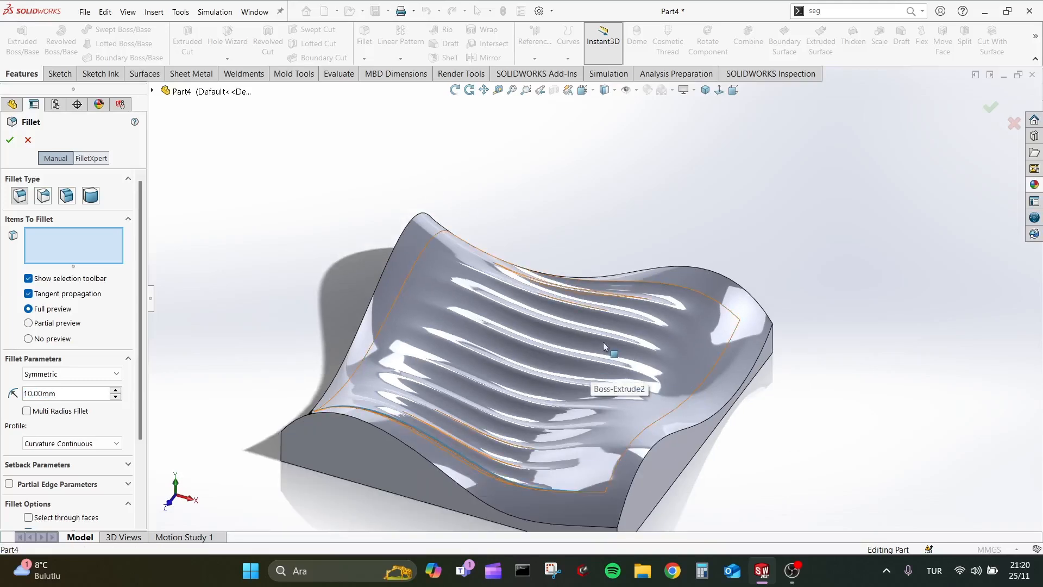
pyautogui.scroll(1, 590, 299)
pyautogui.click(523, 456)
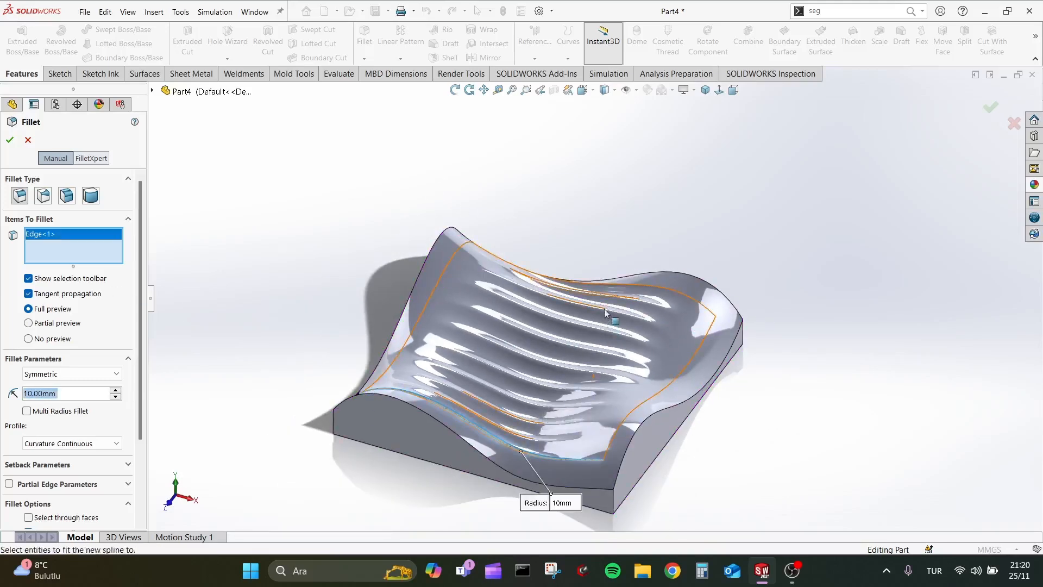
pyautogui.click(529, 458)
pyautogui.click(532, 460)
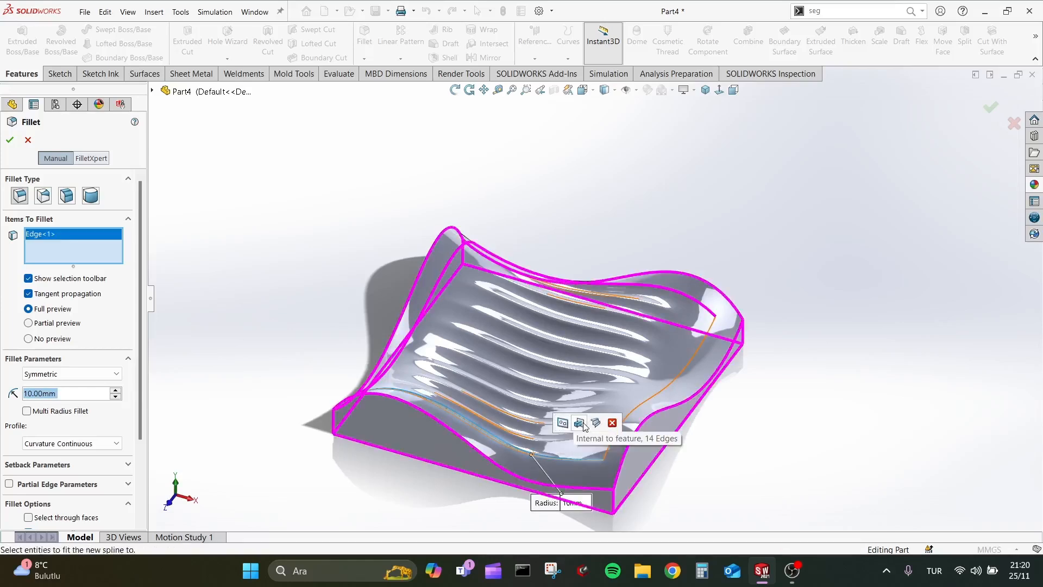
pyautogui.click(671, 300)
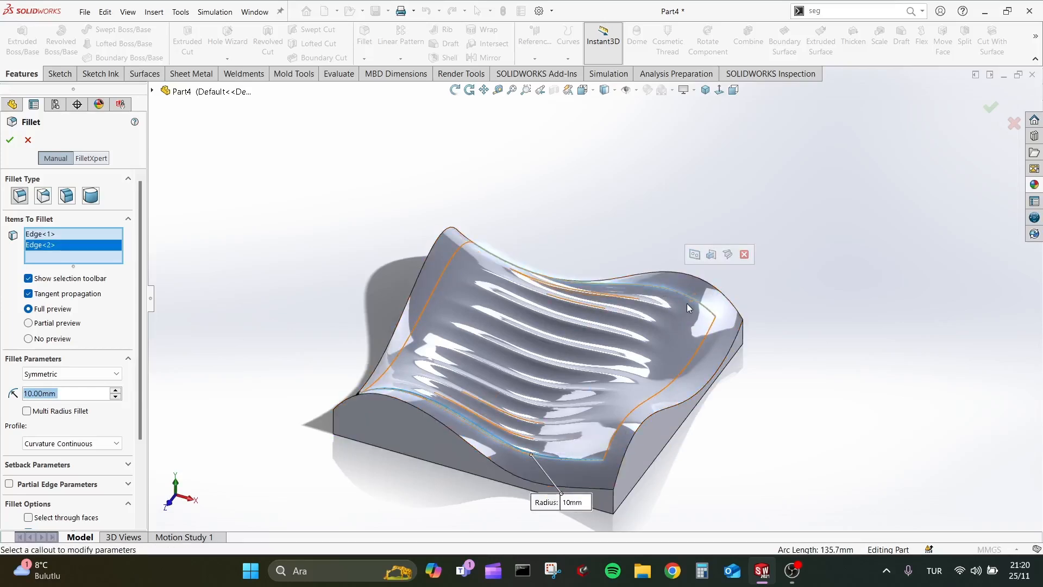
pyautogui.write('2')
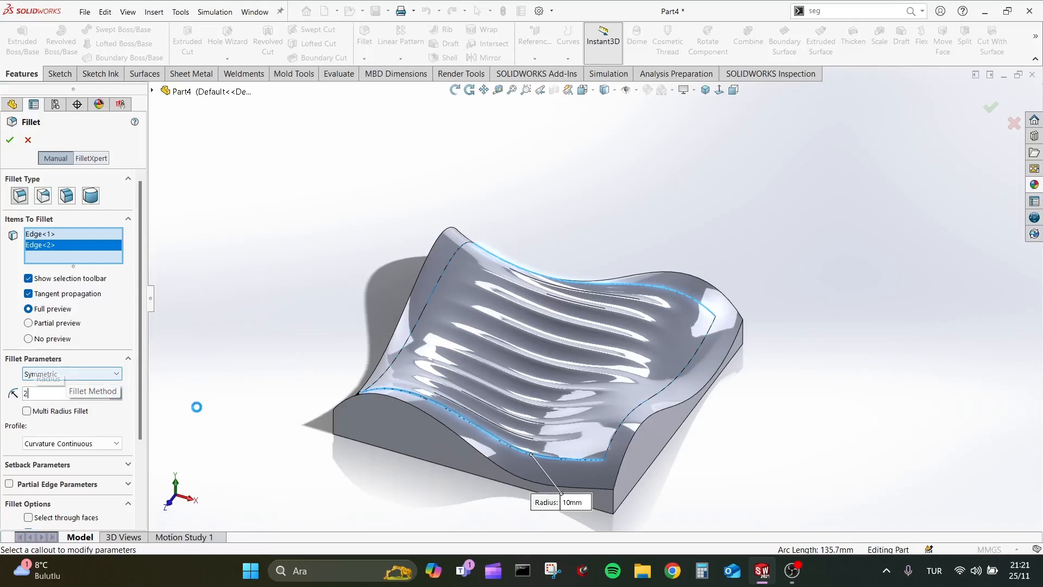
pyautogui.press('Return')
# Step: Try fillet radii of 1 mm, 11 mm and 5 mm on the two border edges, and return to 2 mm
pyautogui.scroll(-6, 403, 444)
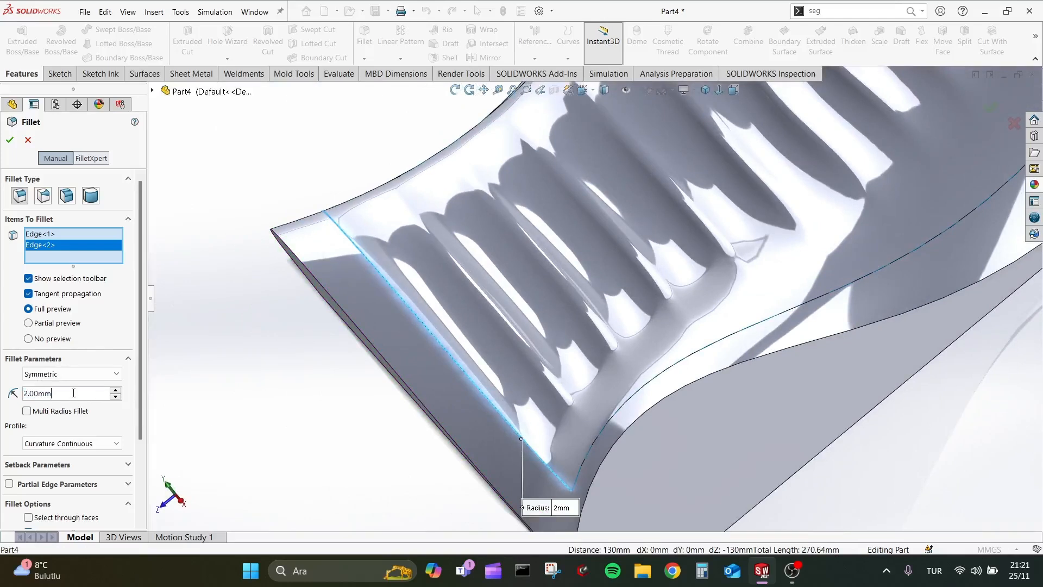
pyautogui.doubleClick(73, 393)
pyautogui.write('1')
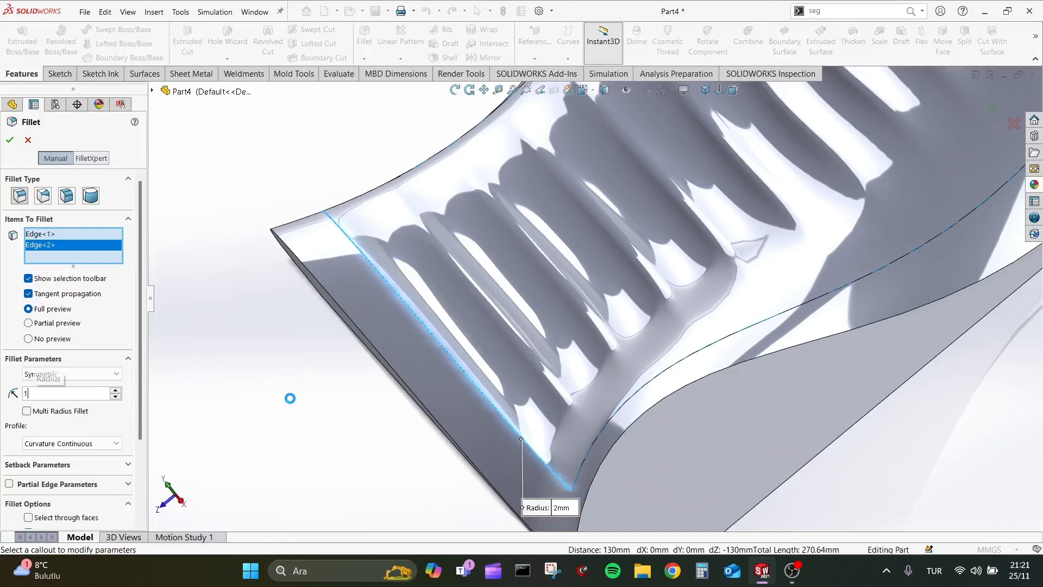
pyautogui.click(115, 391)
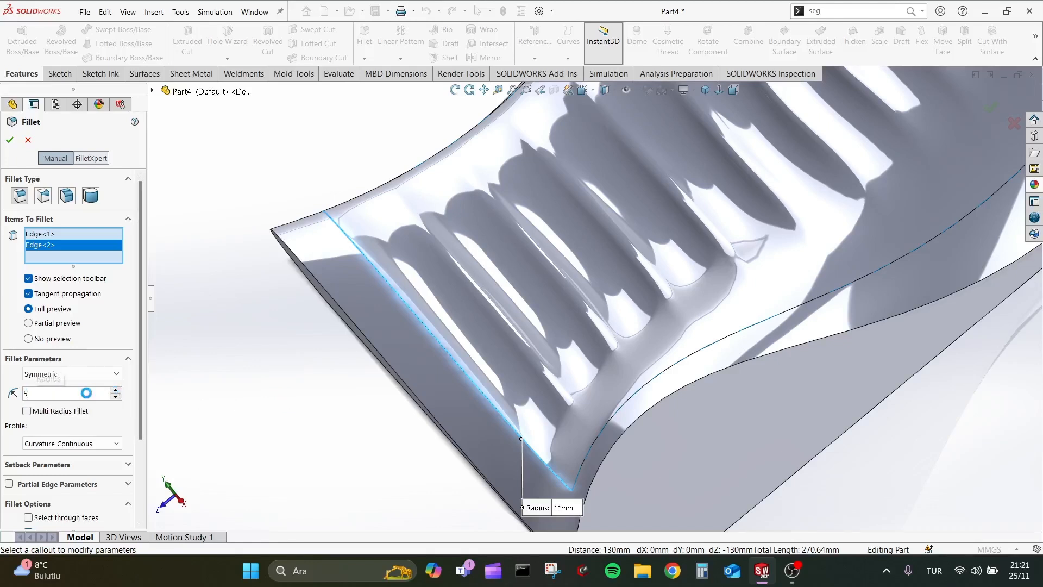
pyautogui.write('5')
pyautogui.press('Return')
pyautogui.write('2.00mm')
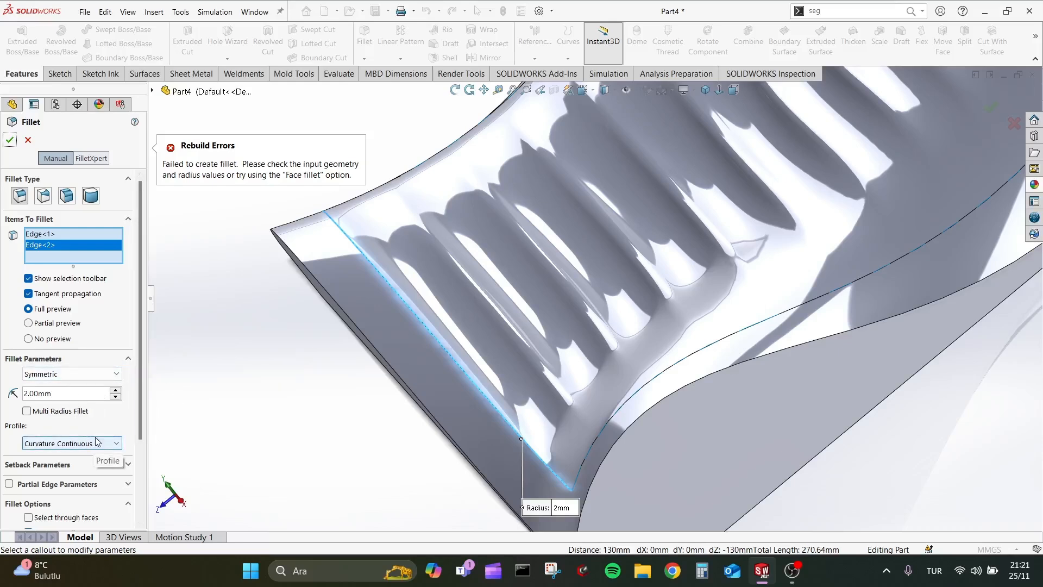
pyautogui.scroll(-3, 103, 429)
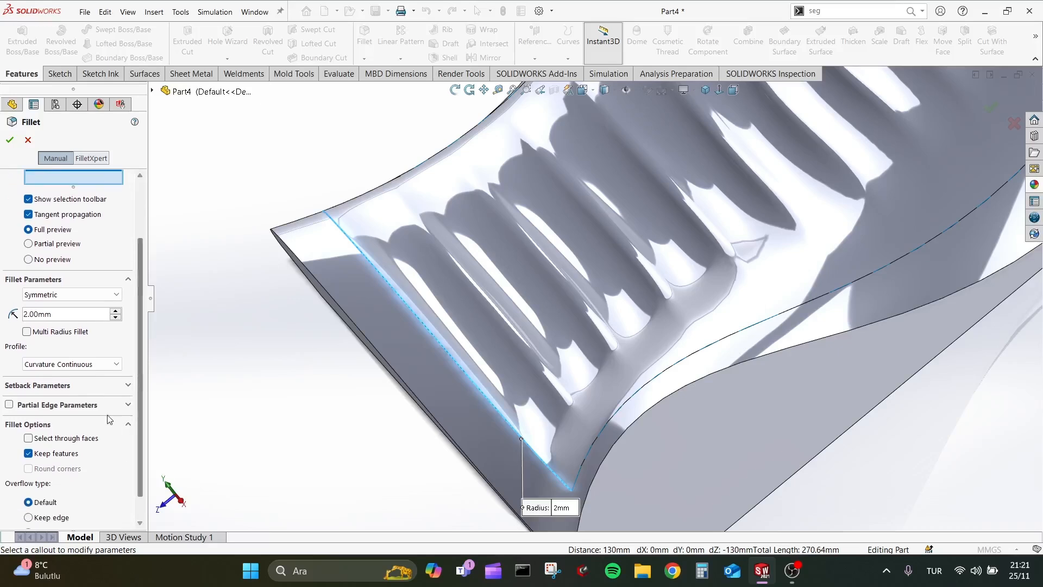
pyautogui.click(128, 426)
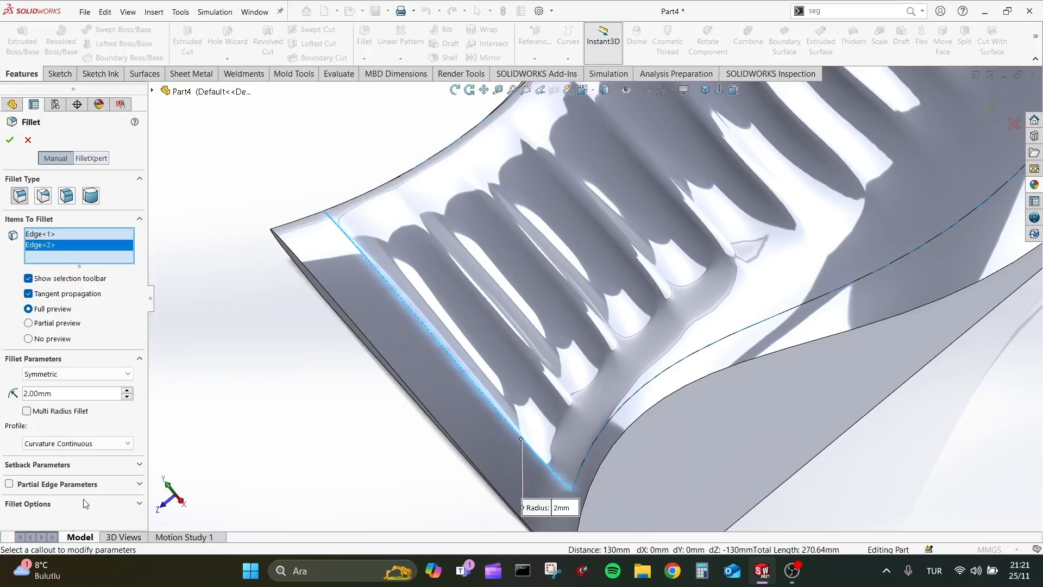
pyautogui.click(65, 443)
pyautogui.click(62, 483)
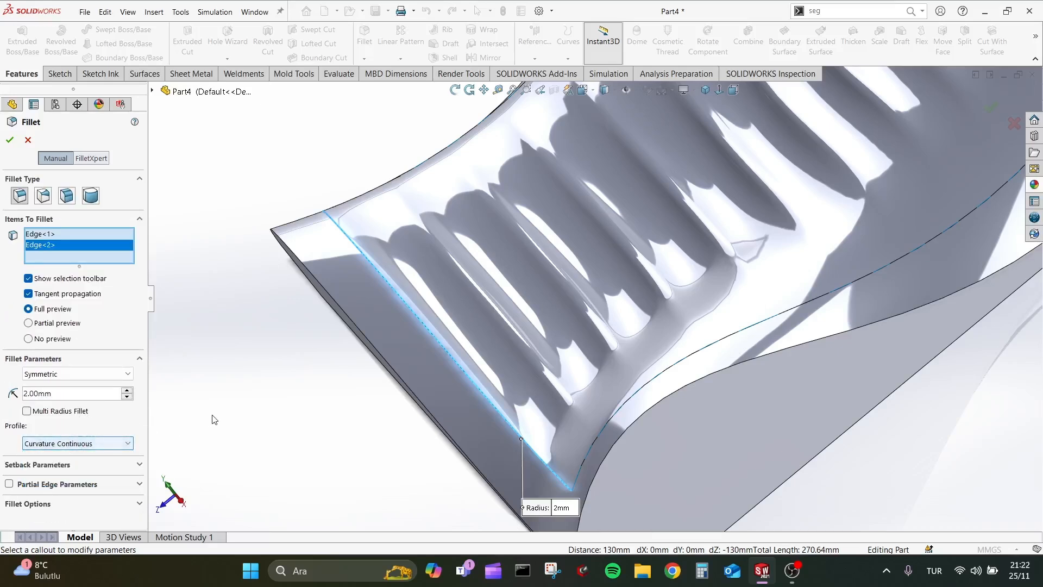
pyautogui.press('Escape')
pyautogui.moveTo(215, 419); pyautogui.dragTo(336, 338, button='middle')
pyautogui.scroll(5, 359, 356)
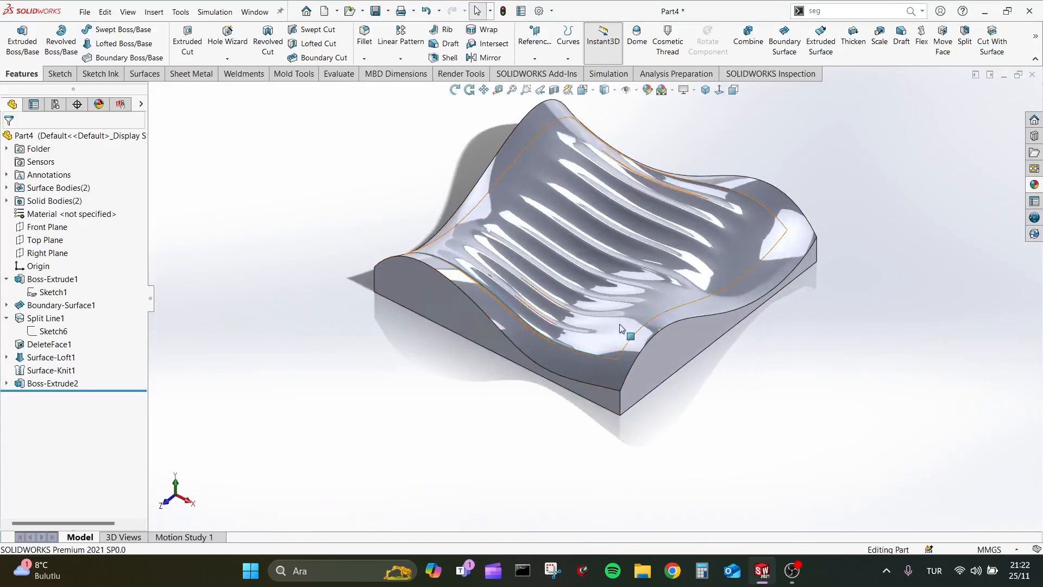
pyautogui.click(620, 402)
pyautogui.press('Escape')
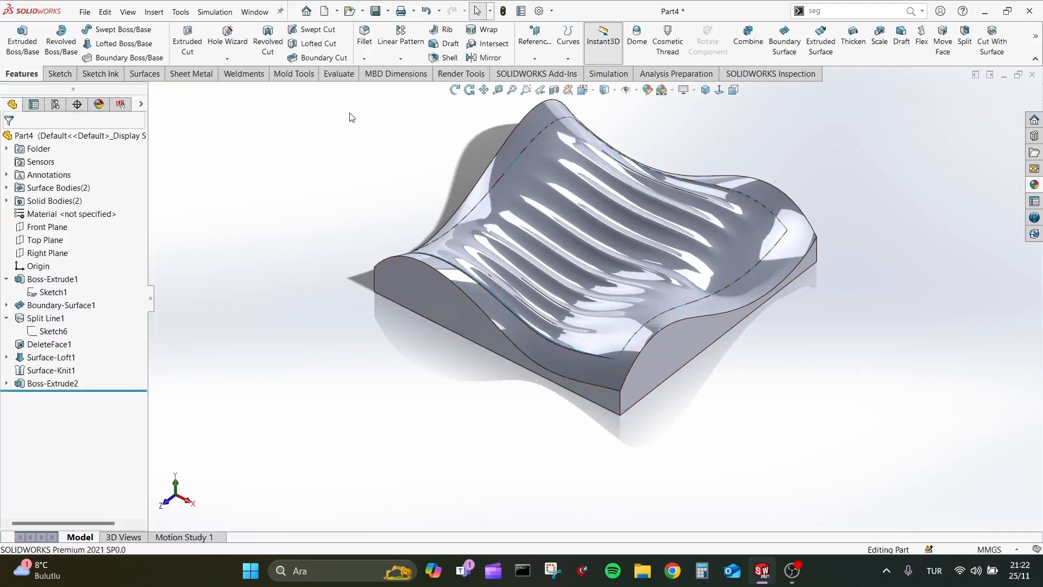
# Step: Fillet the solid's four vertical corner edges with a 33 mm symmetric, curvature continuous radius
pyautogui.click(366, 34)
pyautogui.click(621, 408)
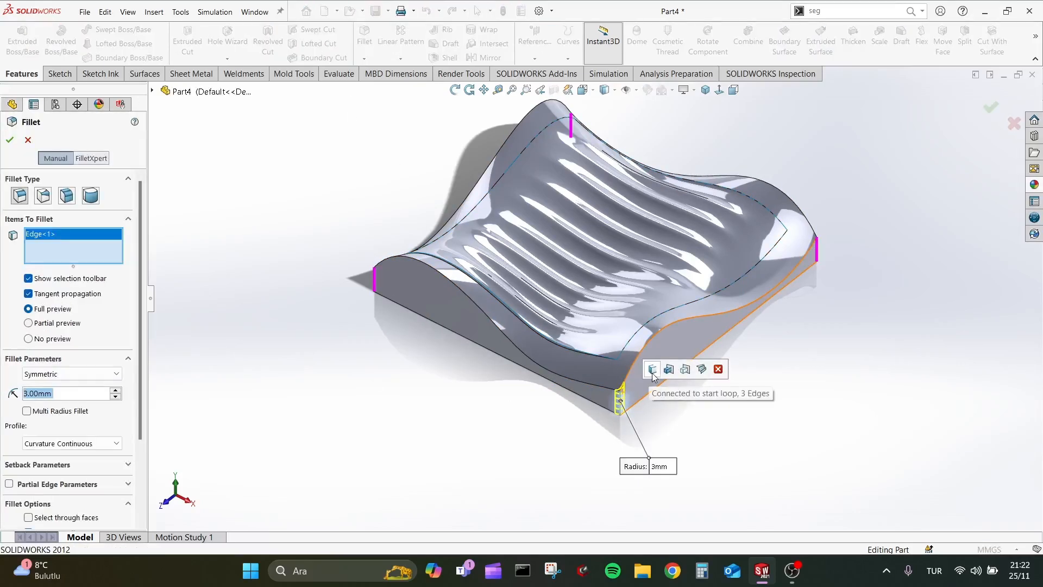
pyautogui.click(652, 368)
pyautogui.click(116, 410)
pyautogui.click(115, 409)
pyautogui.click(115, 410)
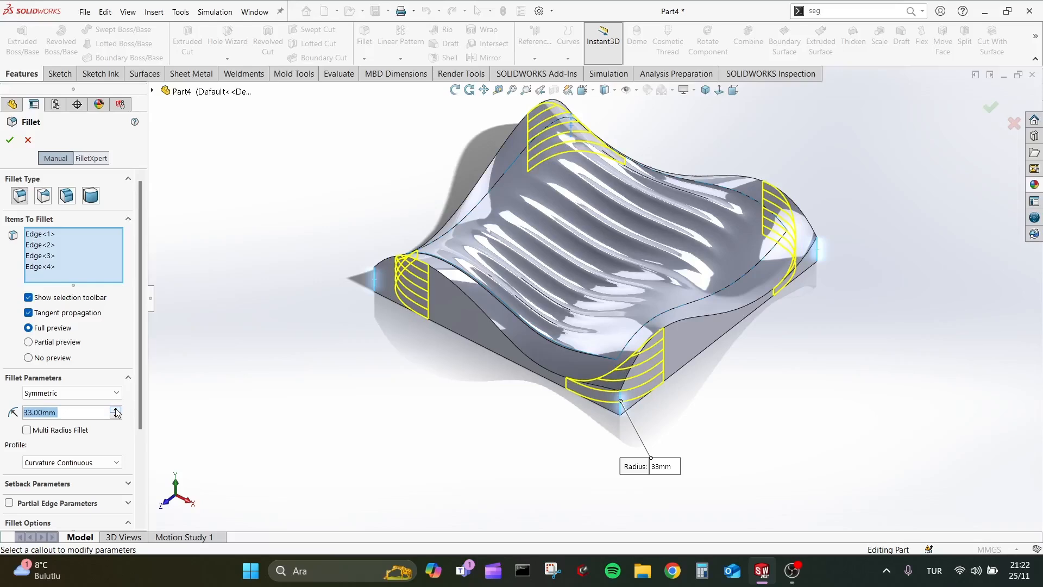
pyautogui.click(10, 140)
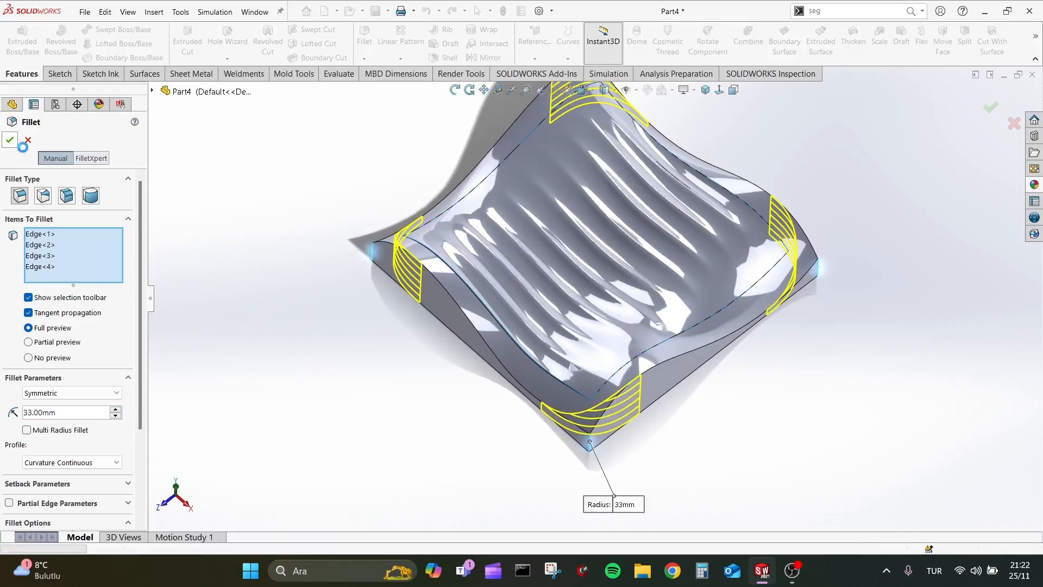
# Step: Fillet the perimeter of the solid's flat bottom face with a 4 mm radius
pyautogui.moveTo(242, 332); pyautogui.dragTo(269, 291, button='middle')
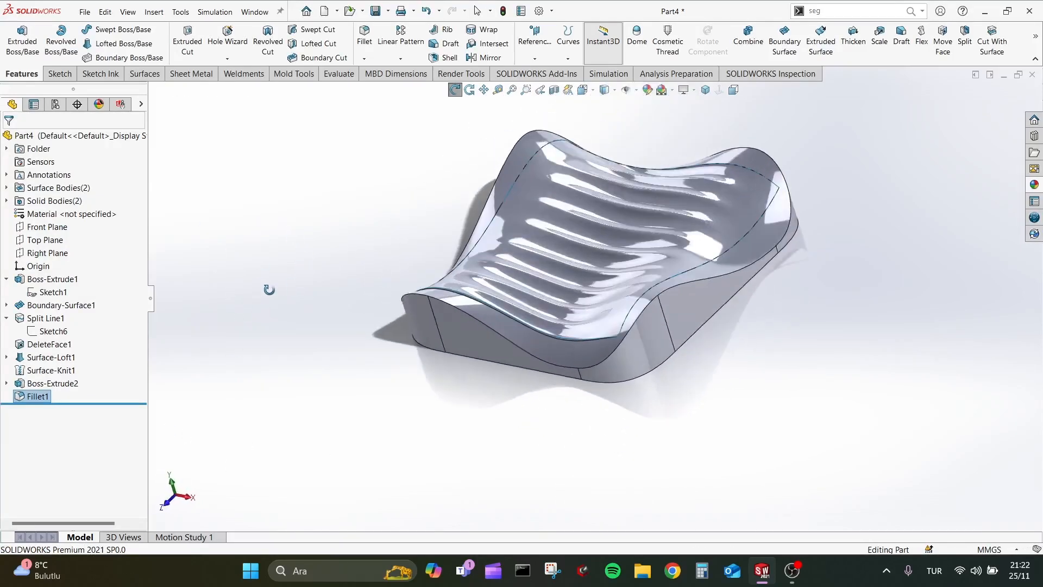
pyautogui.click(364, 42)
pyautogui.moveTo(449, 356); pyautogui.dragTo(513, 278, button='middle')
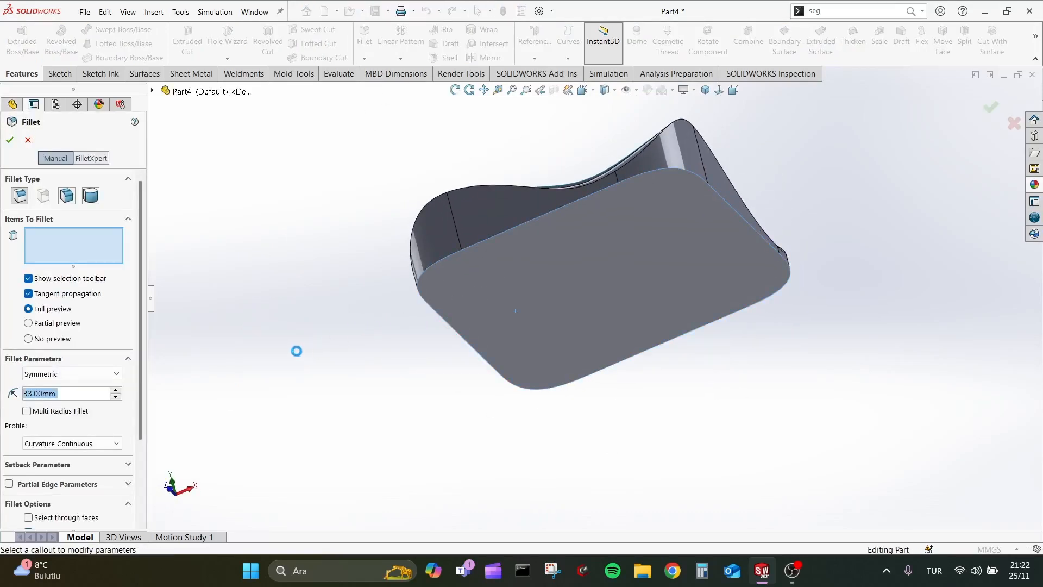
pyautogui.doubleClick(96, 395)
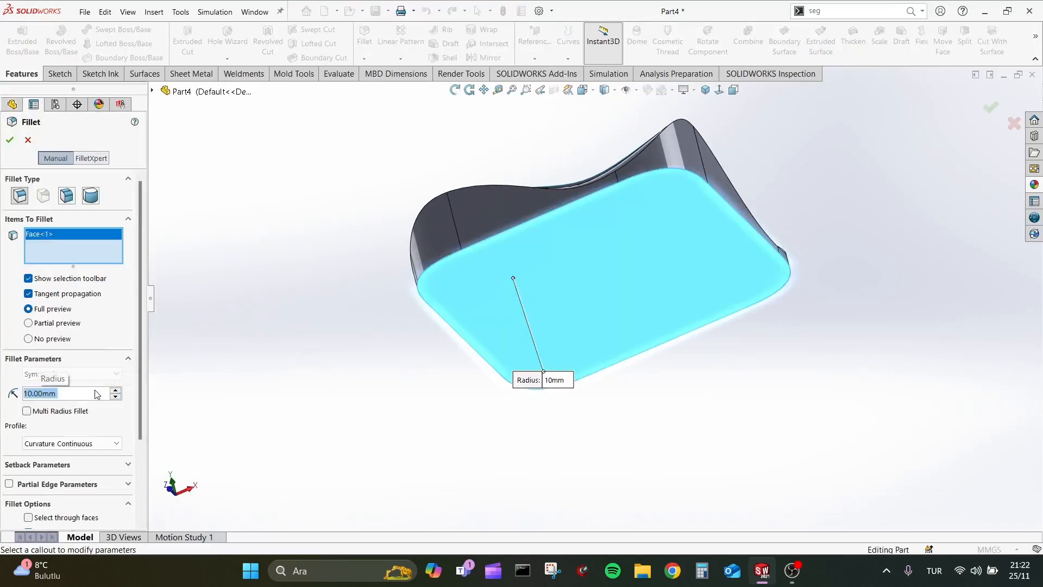
pyautogui.write('4')
pyautogui.press('Return')
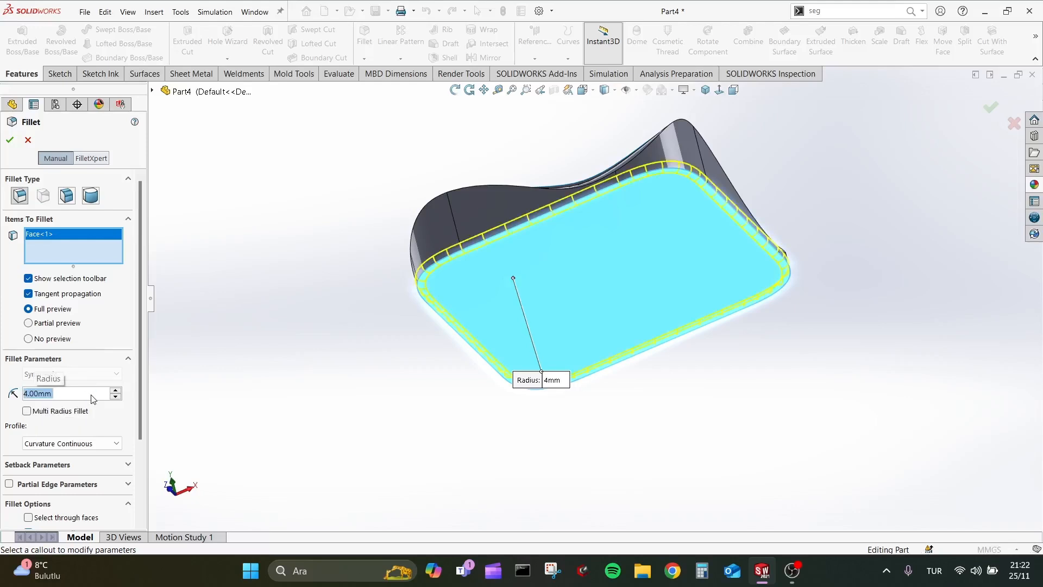
pyautogui.click(12, 140)
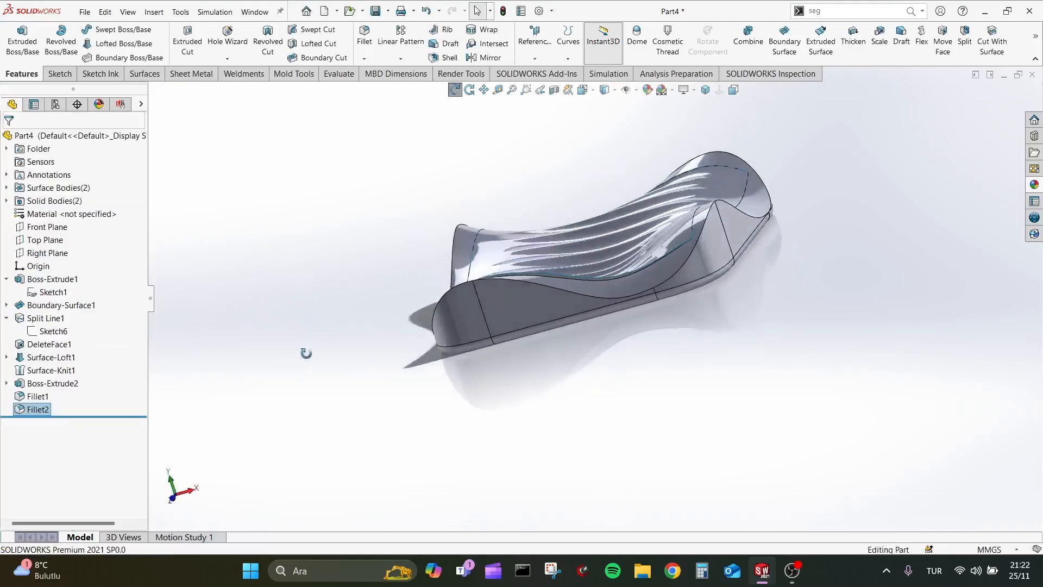
# Step: Fillet the outer edge loop around the solid's wavy top with a 2 mm symmetric radius
pyautogui.press('Return')
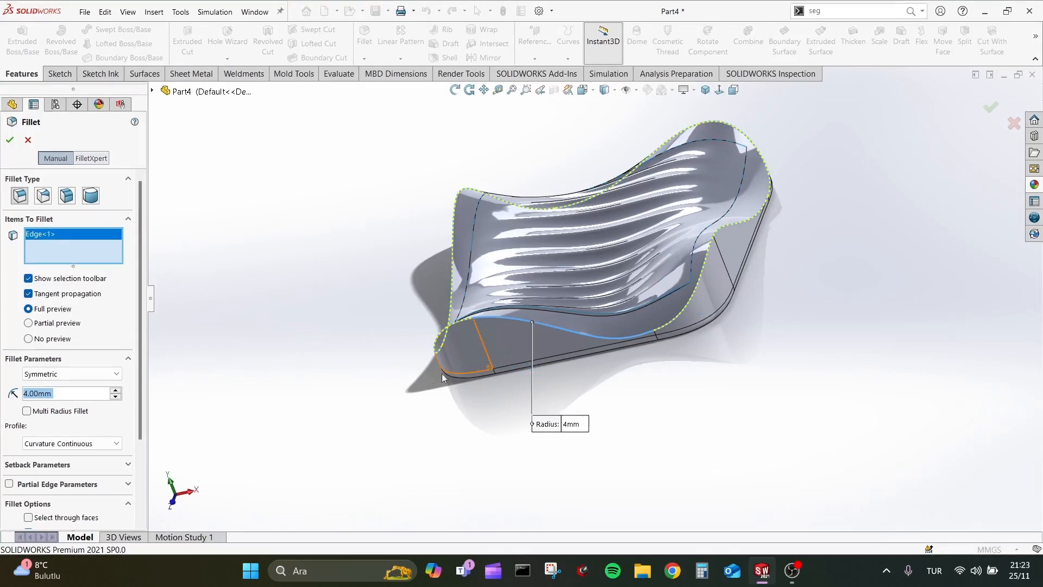
pyautogui.click(8, 142)
pyautogui.doubleClick(85, 392)
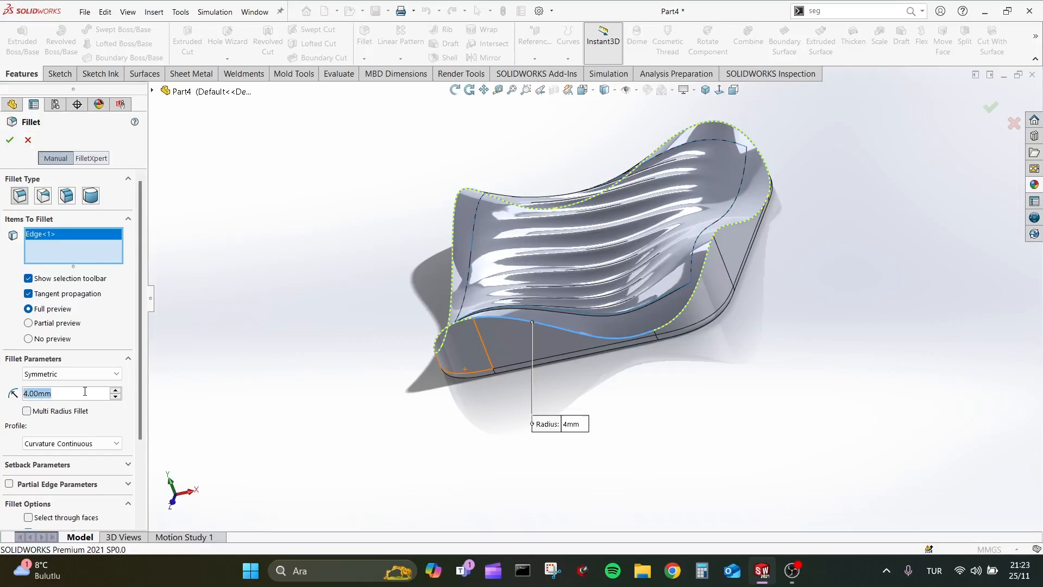
pyautogui.write('2')
pyautogui.press('Return')
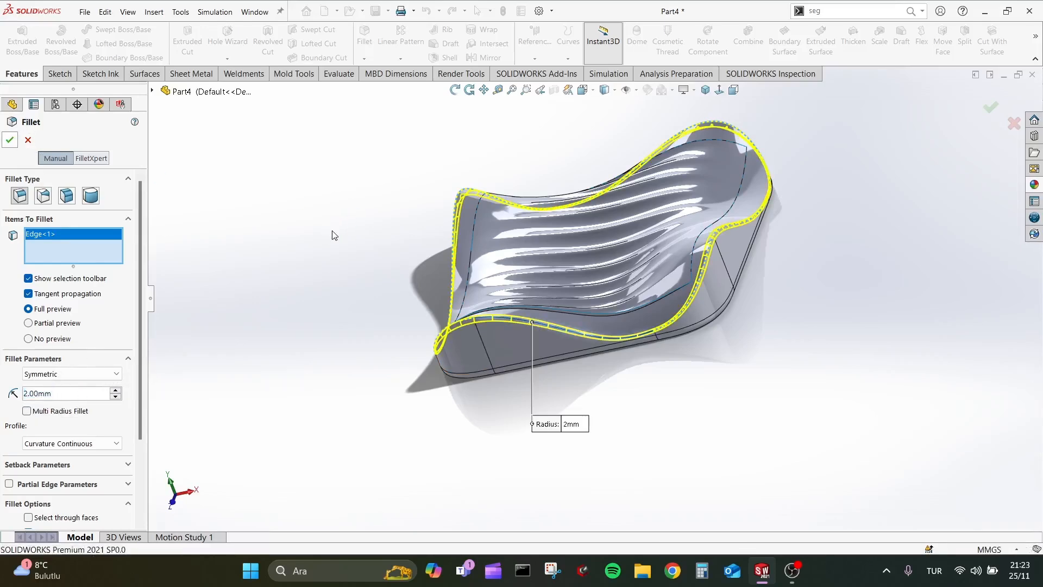
# Step: Check the filleted solid in shaded display without edges, and return to shaded display with edges
pyautogui.moveTo(348, 238); pyautogui.dragTo(577, 154, button='middle')
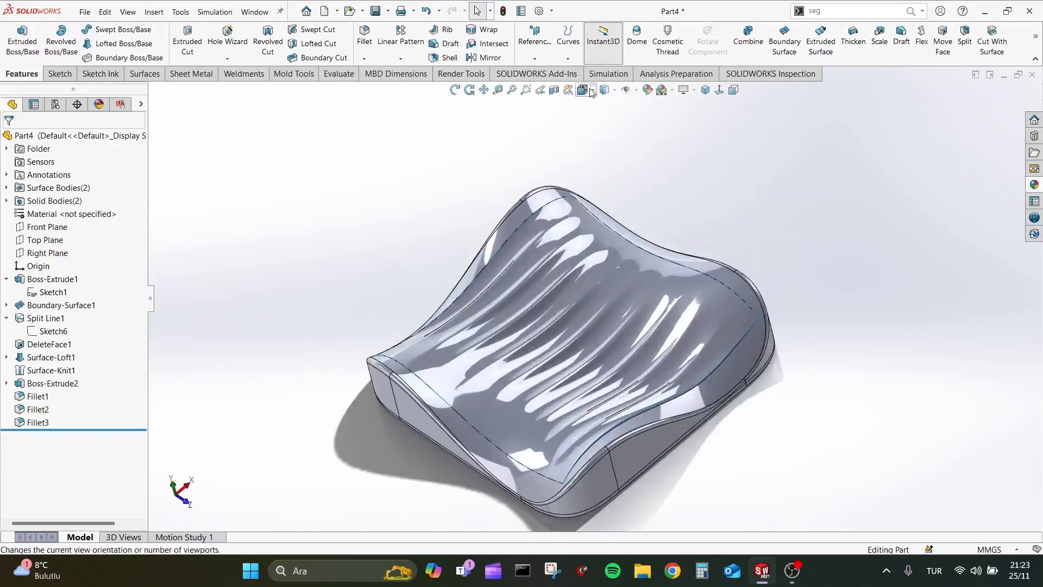
pyautogui.click(605, 115)
pyautogui.moveTo(649, 194)
pyautogui.mouseDown(button='middle')
pyautogui.moveTo(680, 226)
pyautogui.moveTo(648, 219)
pyautogui.moveTo(660, 227)
pyautogui.mouseUp(button='middle')
pyautogui.click(615, 92)
pyautogui.click(607, 106)
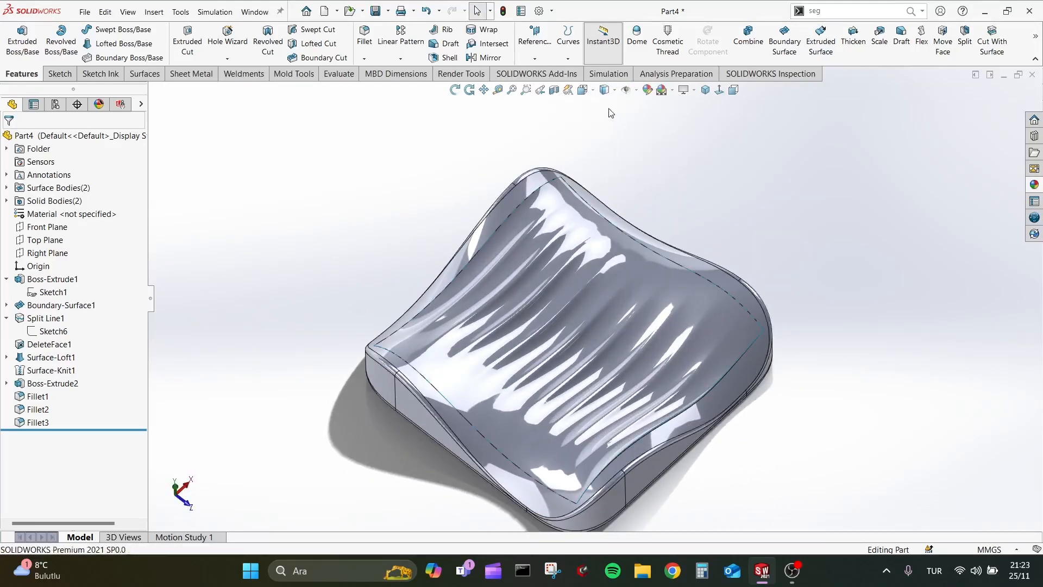
# Step: Try to fillet the two opposite inner border edges of the ridged top with a 0.2 mm radius
pyautogui.click(481, 250)
pyautogui.click(365, 36)
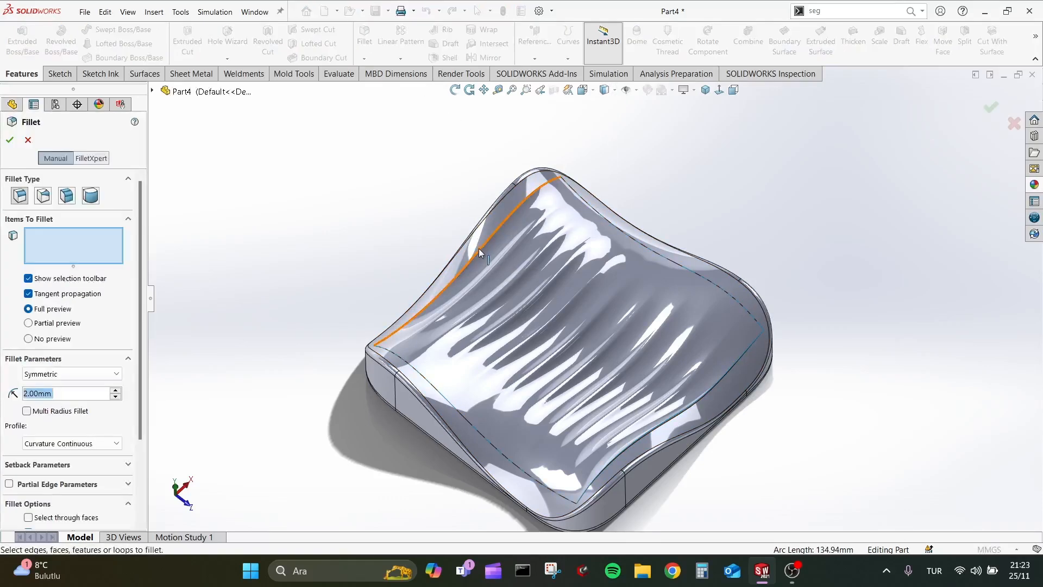
pyautogui.click(478, 250)
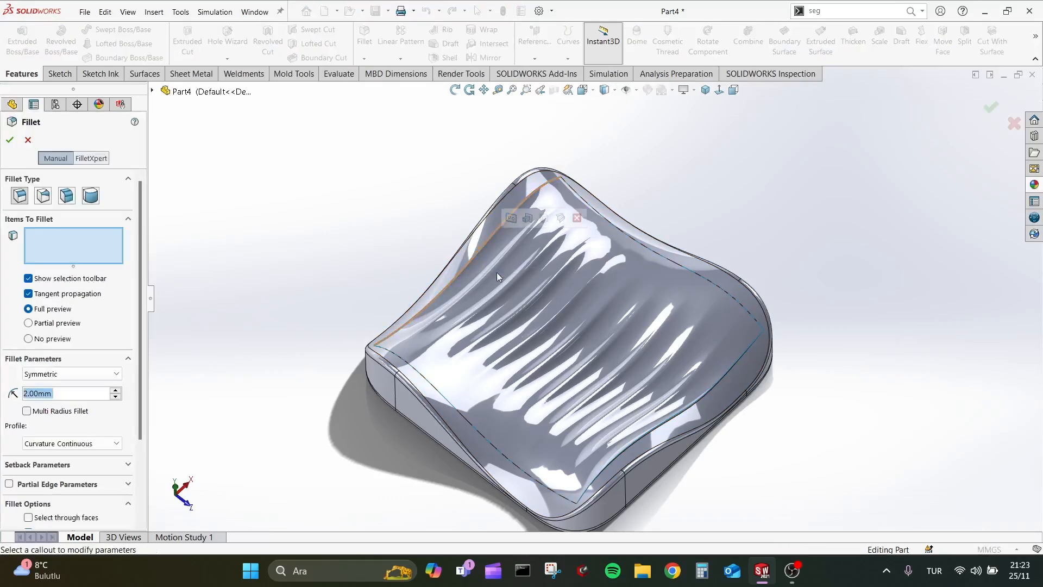
pyautogui.click(658, 426)
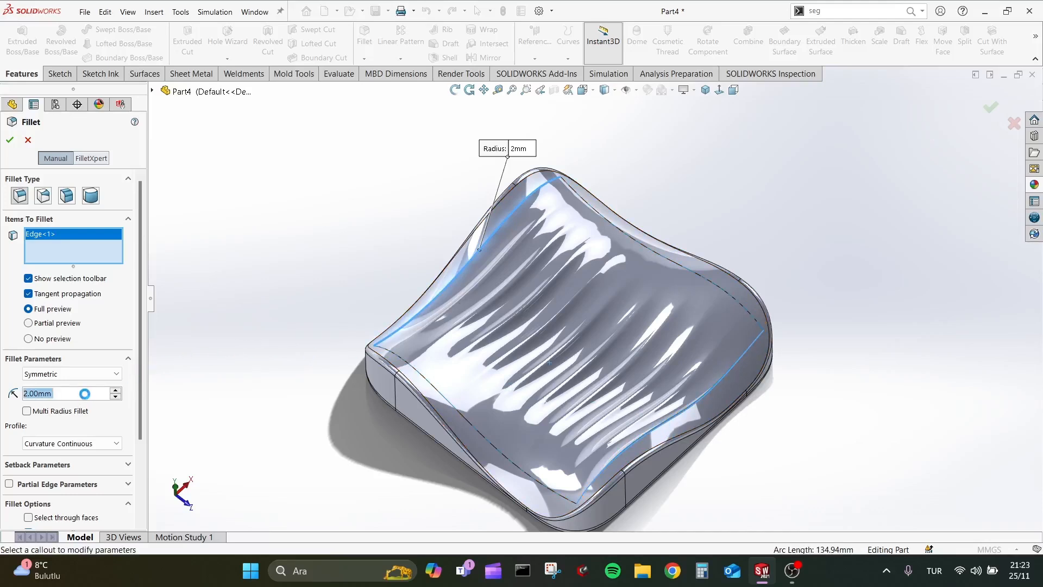
pyautogui.write('0.')
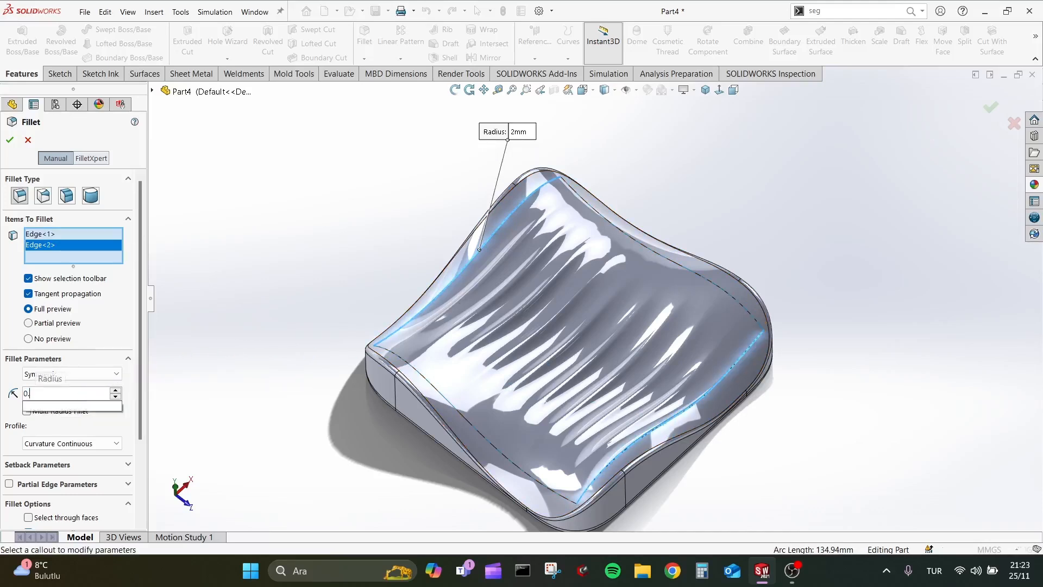
pyautogui.write('50.')
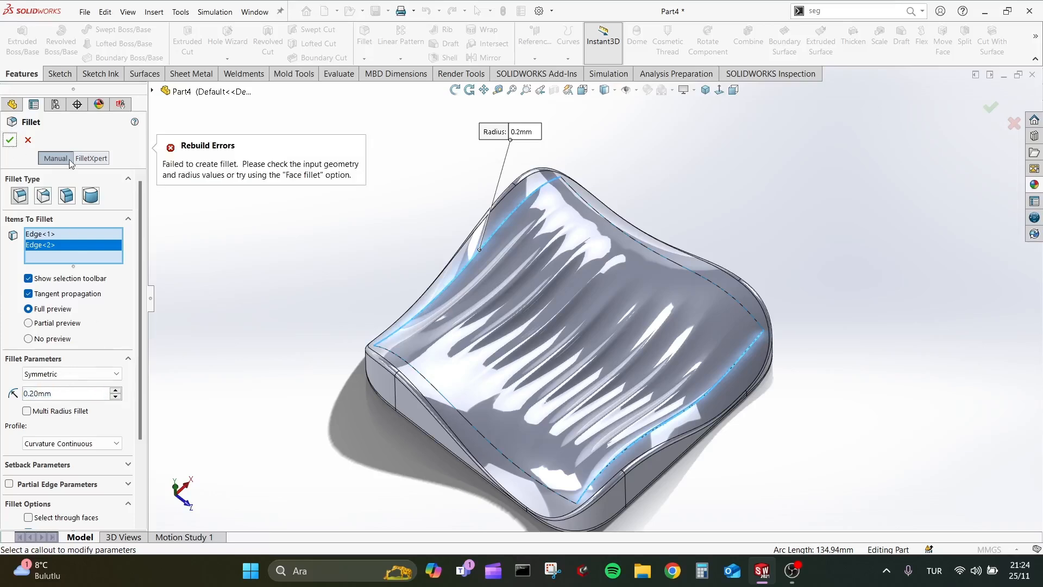
pyautogui.press('Escape')
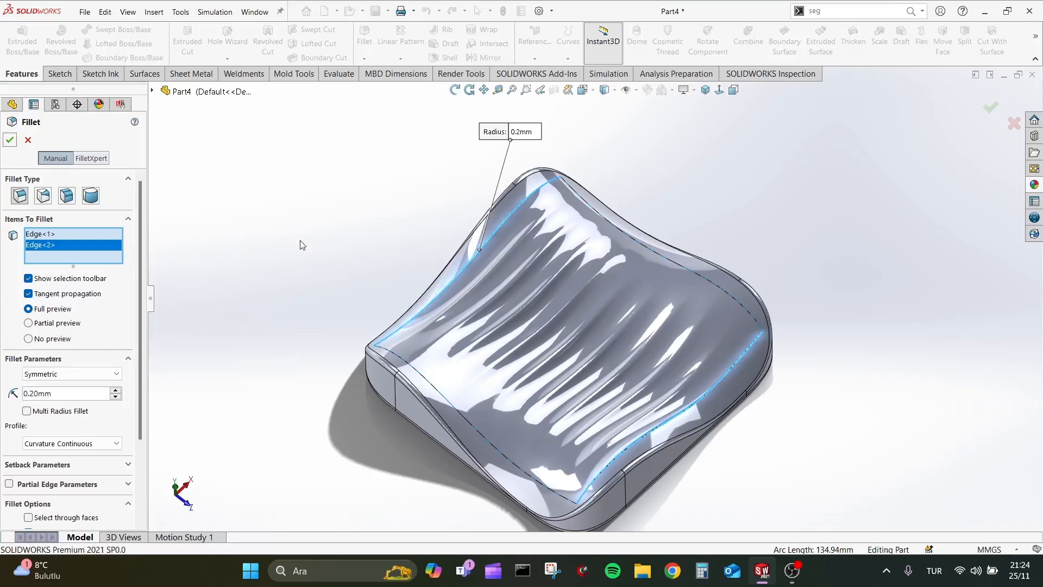
# Step: Set the model to shaded display without edges, and turn the shadows in shaded mode off and back on
pyautogui.moveTo(300, 242)
pyautogui.mouseDown(button='middle')
pyautogui.moveTo(303, 215)
pyautogui.moveTo(140, 252)
pyautogui.moveTo(151, 316)
pyautogui.moveTo(307, 375)
pyautogui.moveTo(573, 217)
pyautogui.mouseUp(button='middle')
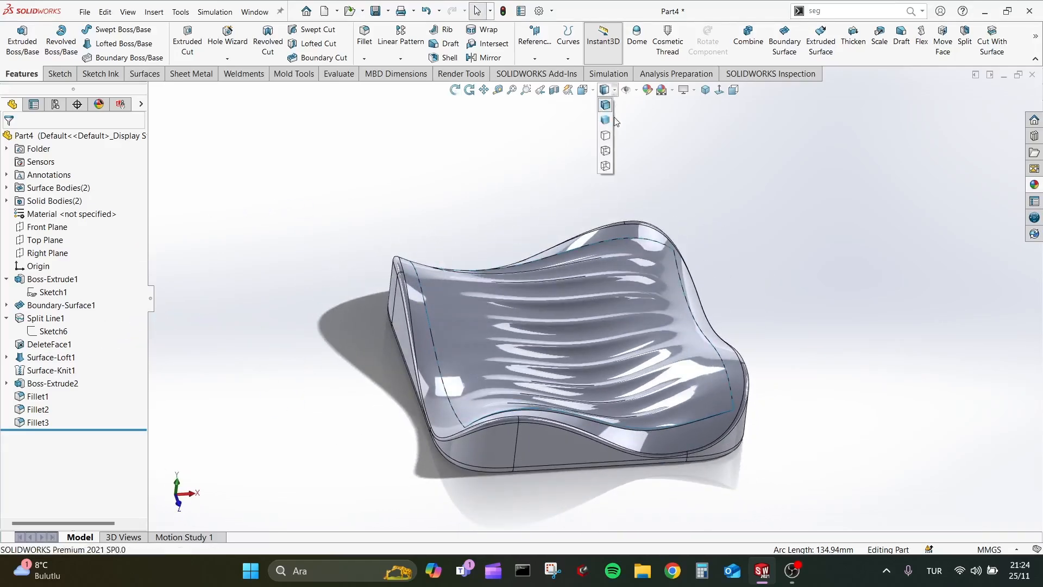
pyautogui.moveTo(609, 173); pyautogui.dragTo(738, 114, button='middle')
pyautogui.click(696, 90)
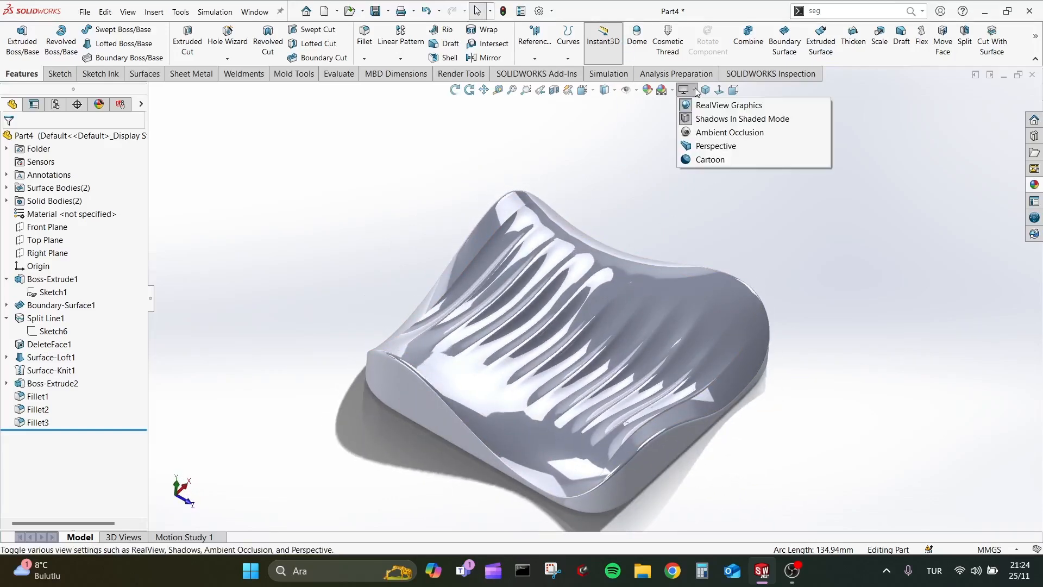
pyautogui.click(715, 119)
pyautogui.click(695, 90)
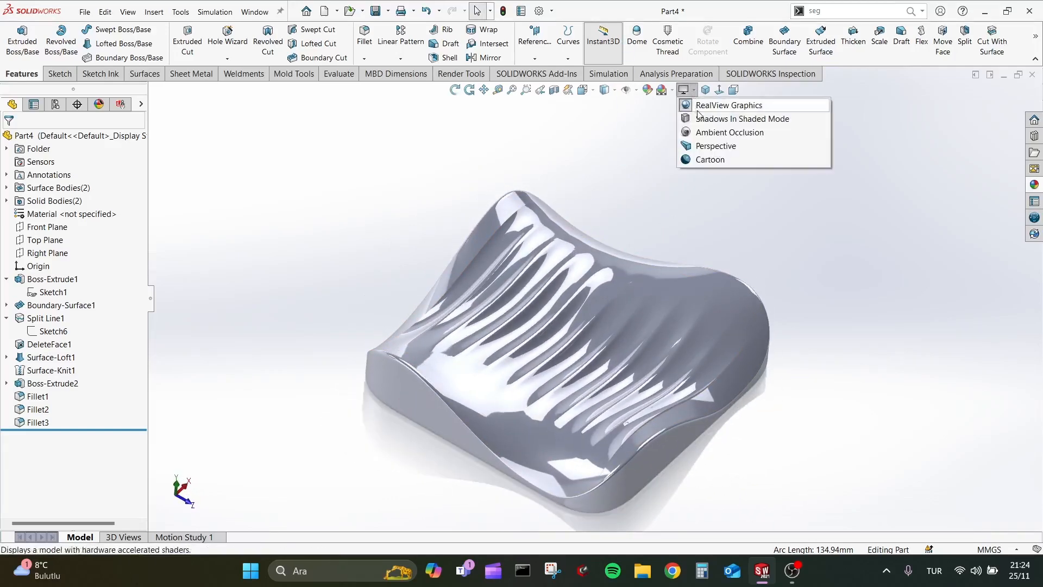
pyautogui.click(717, 119)
# Step: Try the Plain White scene, and apply the Backdrop - Grey with Overhead Light scene
pyautogui.click(672, 91)
pyautogui.click(695, 119)
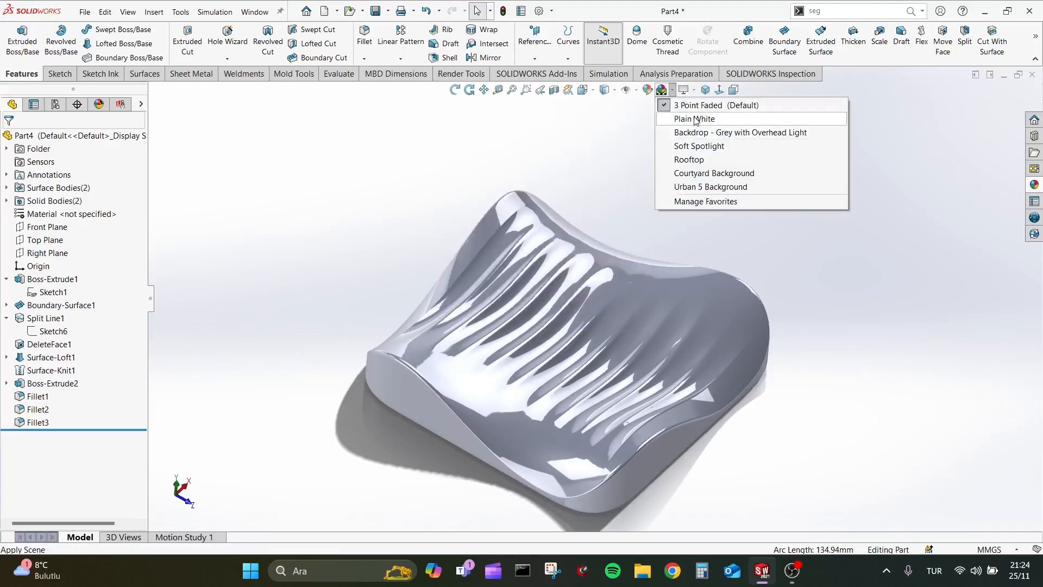
pyautogui.click(672, 91)
pyautogui.click(676, 132)
pyautogui.moveTo(662, 116); pyautogui.dragTo(680, 175, button='middle')
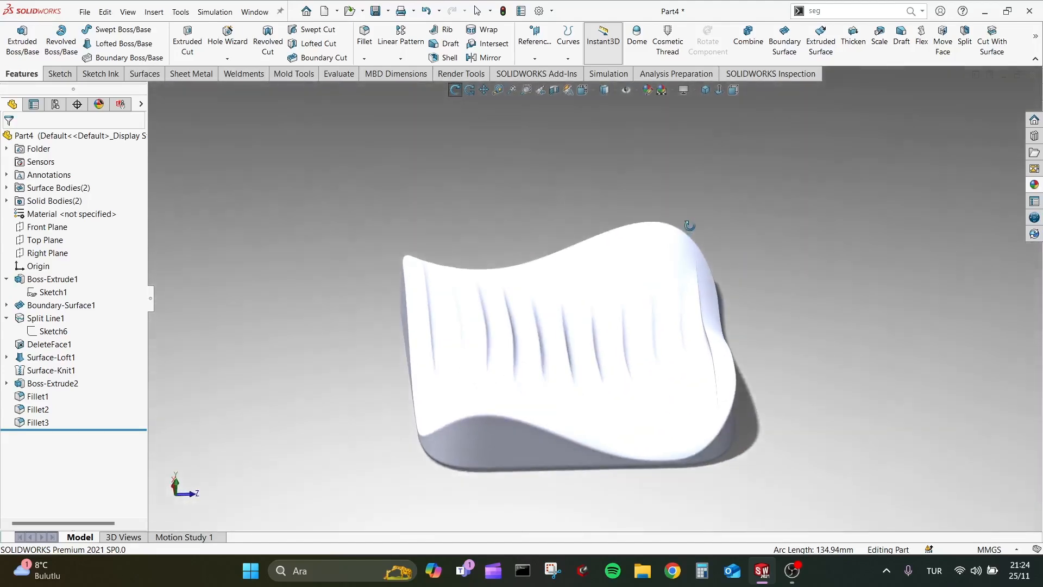
# Step: Apply the brushed nickel coarse metal appearance to the whole model
pyautogui.click(1034, 185)
pyautogui.scroll(10, 891, 180)
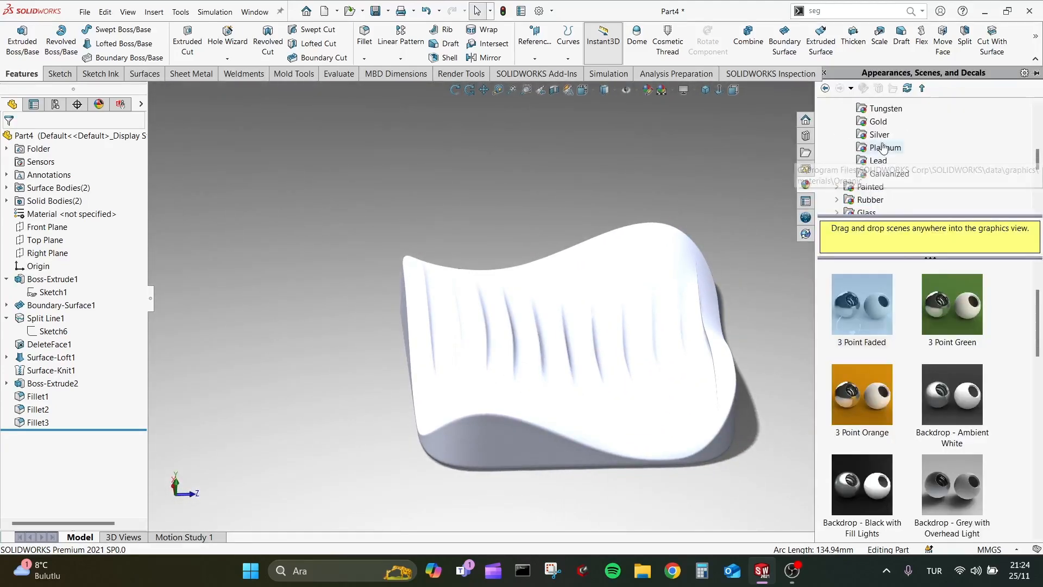
pyautogui.click(881, 122)
pyautogui.click(870, 383)
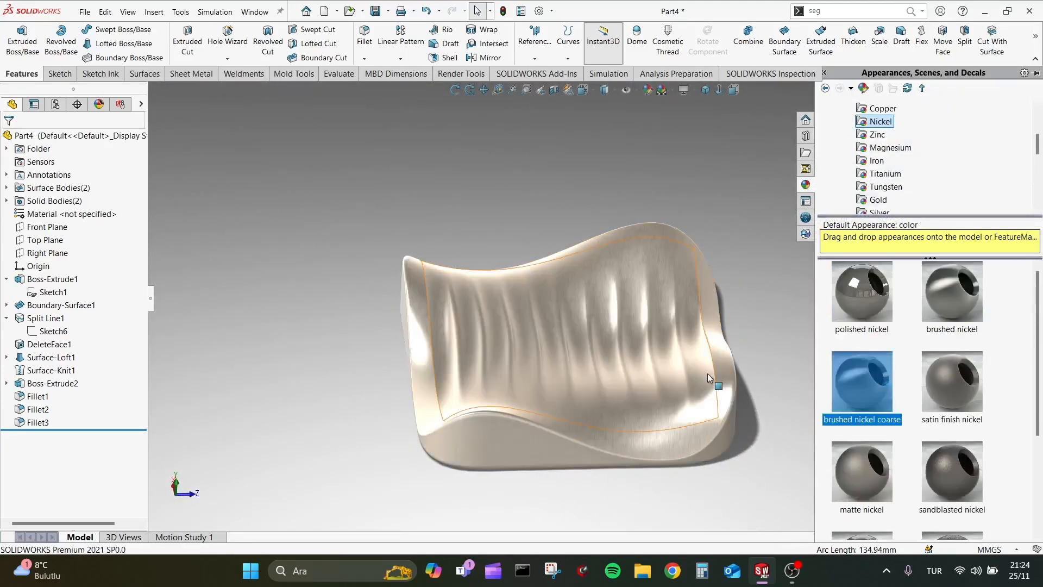
pyautogui.moveTo(647, 380); pyautogui.dragTo(564, 223, button='middle')
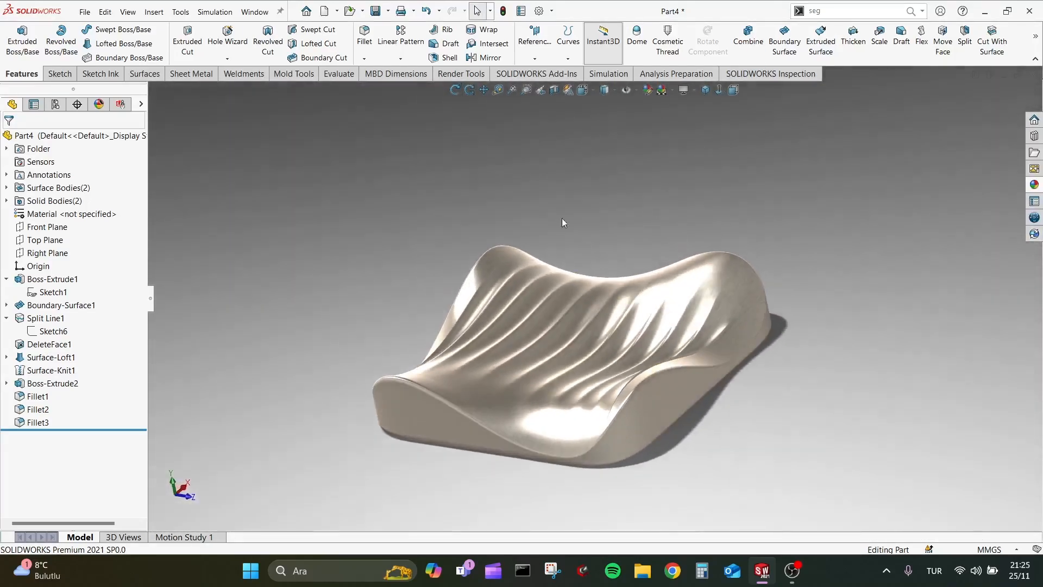
# Step: In Motion Study 1, orient the model to Front and create a 10-second rotate-model animation with one clockwise rotation about the Y-axis, starting at 0 seconds
pyautogui.click(185, 537)
pyautogui.moveTo(412, 331); pyautogui.dragTo(487, 304, button='middle')
pyautogui.press('space')
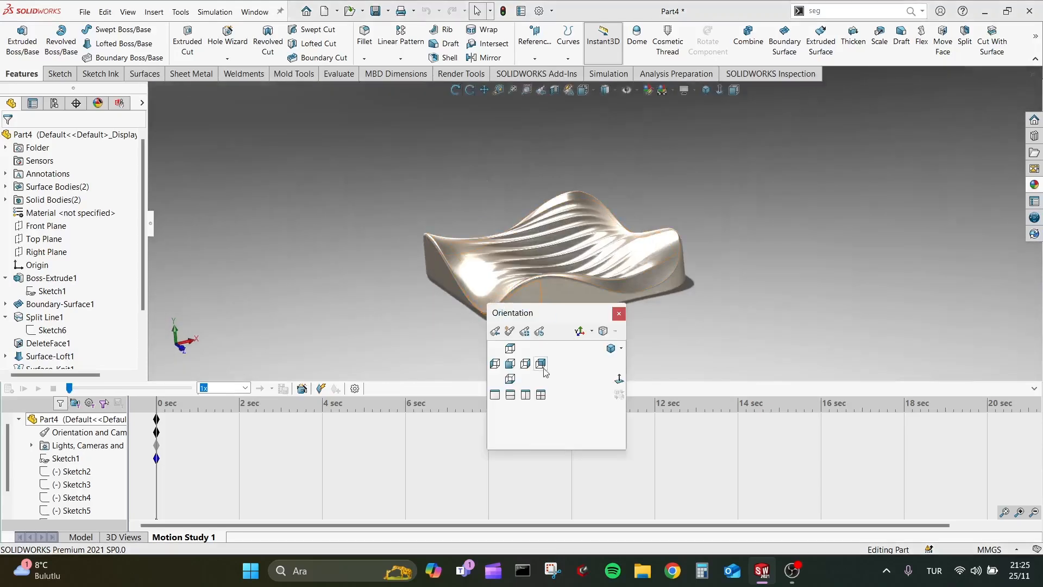
pyautogui.click(511, 365)
pyautogui.click(302, 388)
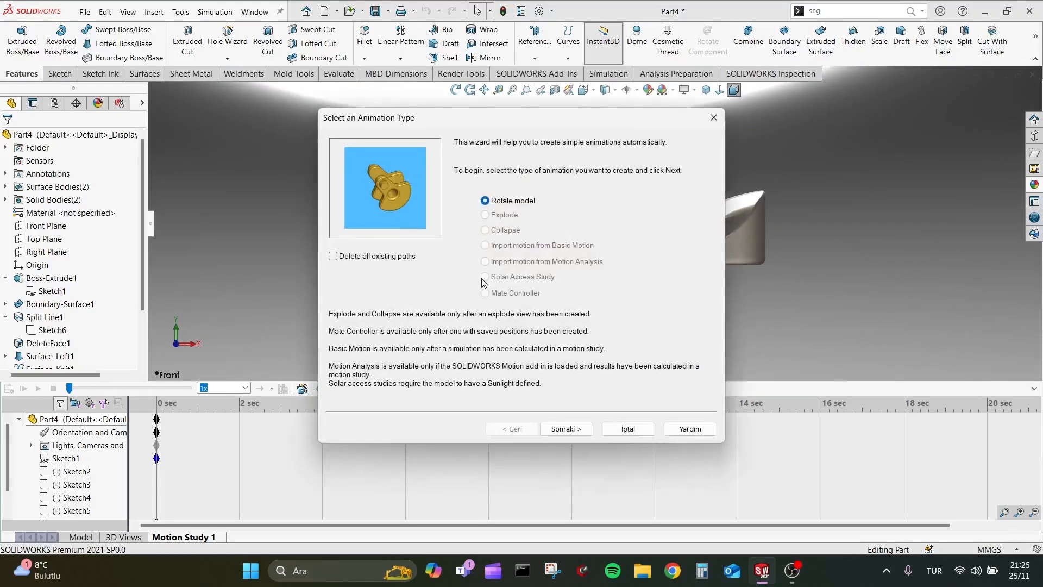
pyautogui.click(567, 429)
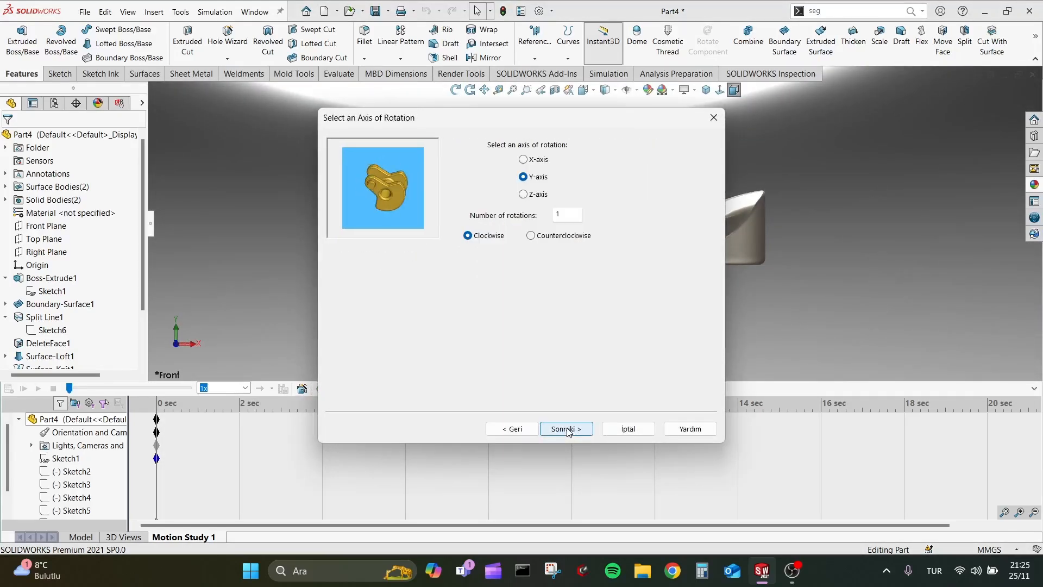
pyautogui.click(560, 429)
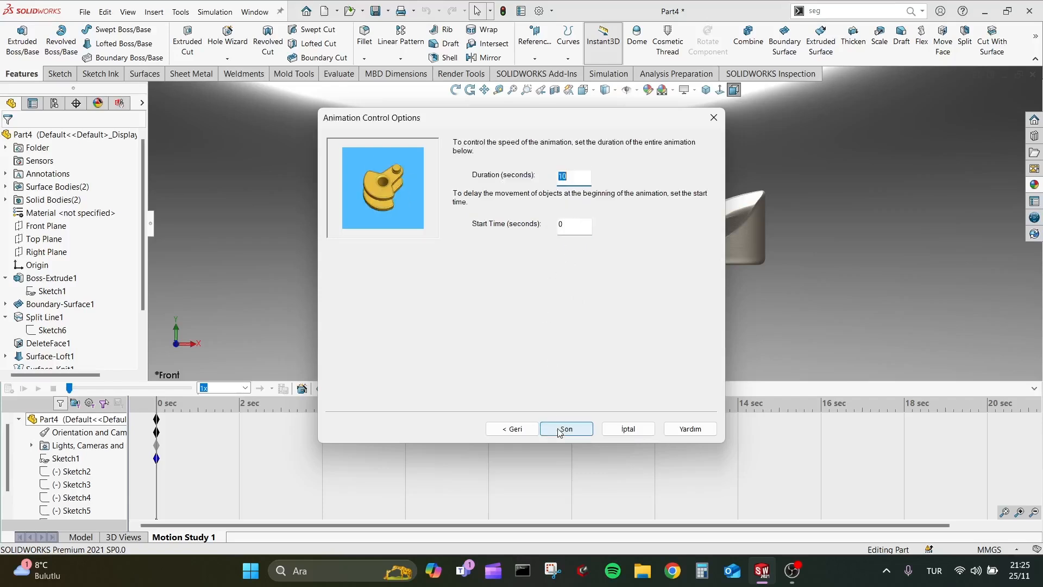
pyautogui.click(563, 429)
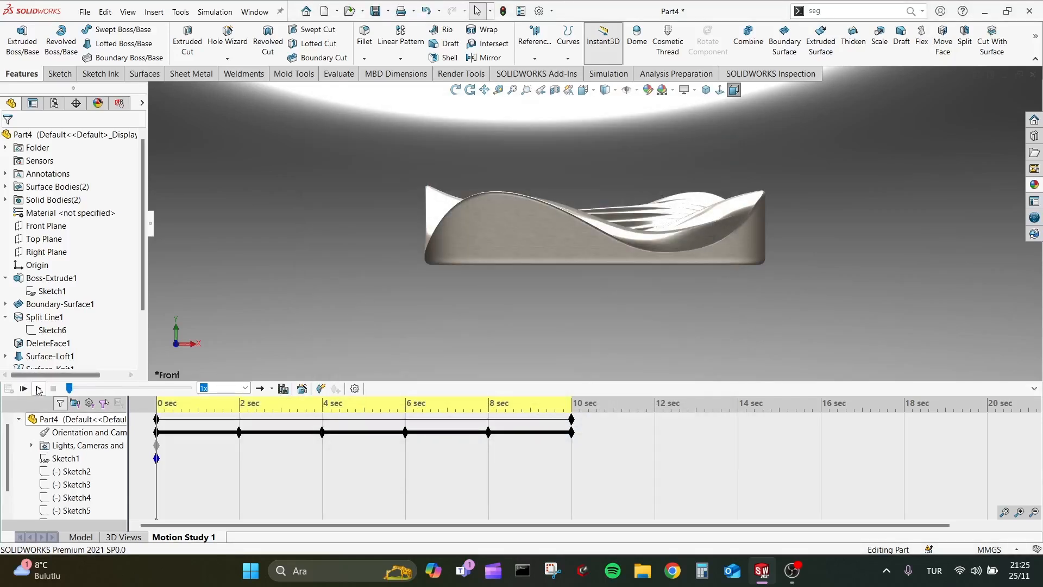
# Step: Play the rotation animation and try to save the entire animation as the AVI file Part4.avi
pyautogui.click(38, 388)
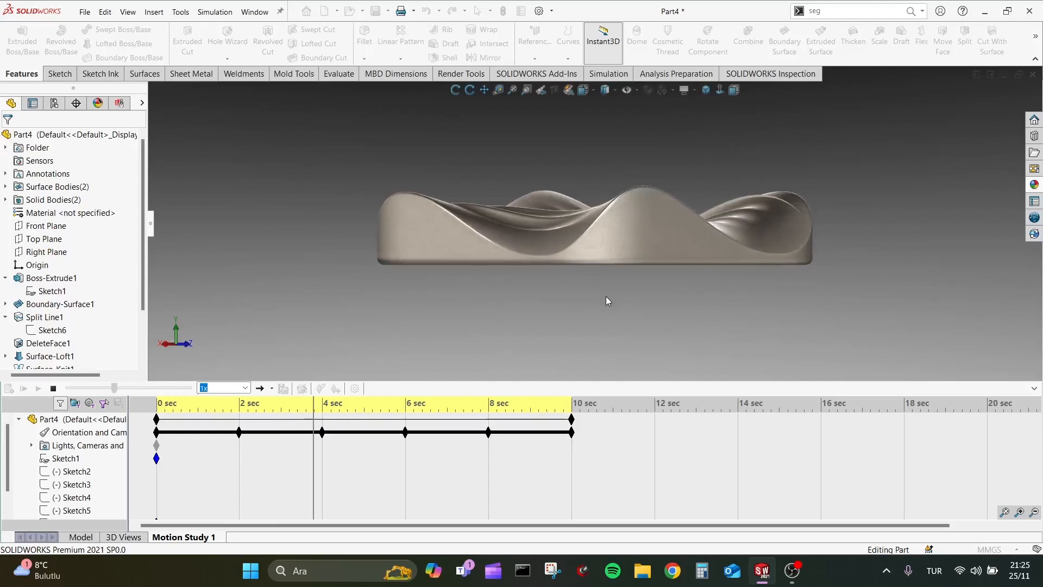
pyautogui.click(283, 387)
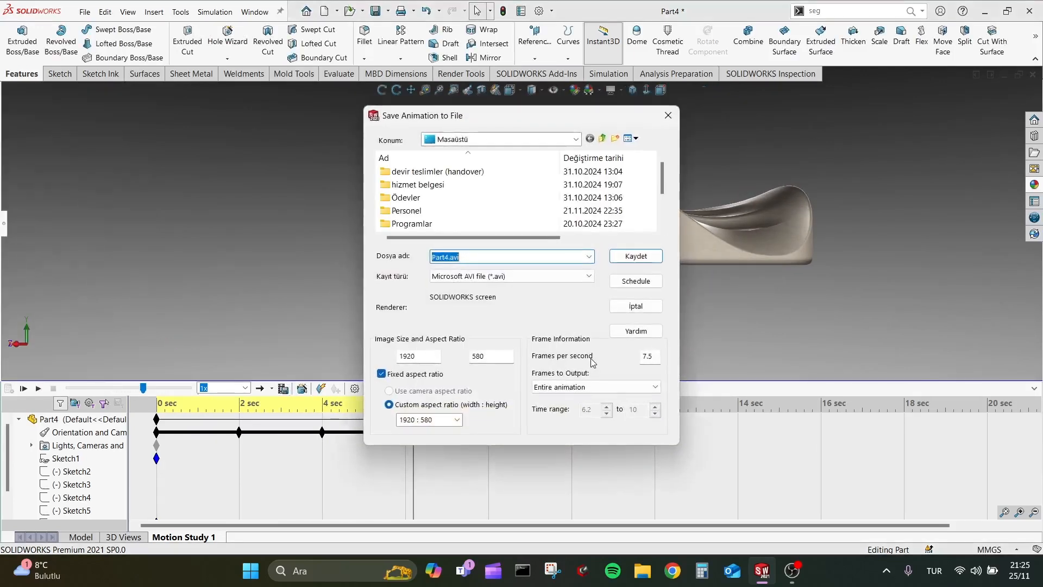
pyautogui.click(635, 256)
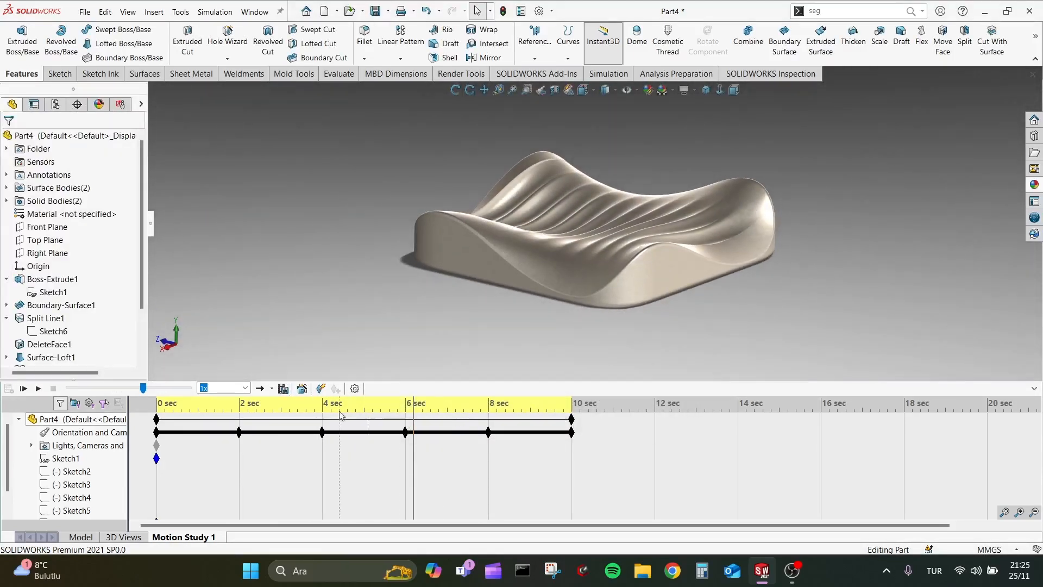
# Step: From the angled view, add another rotate-model animation with one clockwise Y-axis rotation, a 10-second duration and a 6.2-second start time
pyautogui.click(302, 388)
pyautogui.click(557, 430)
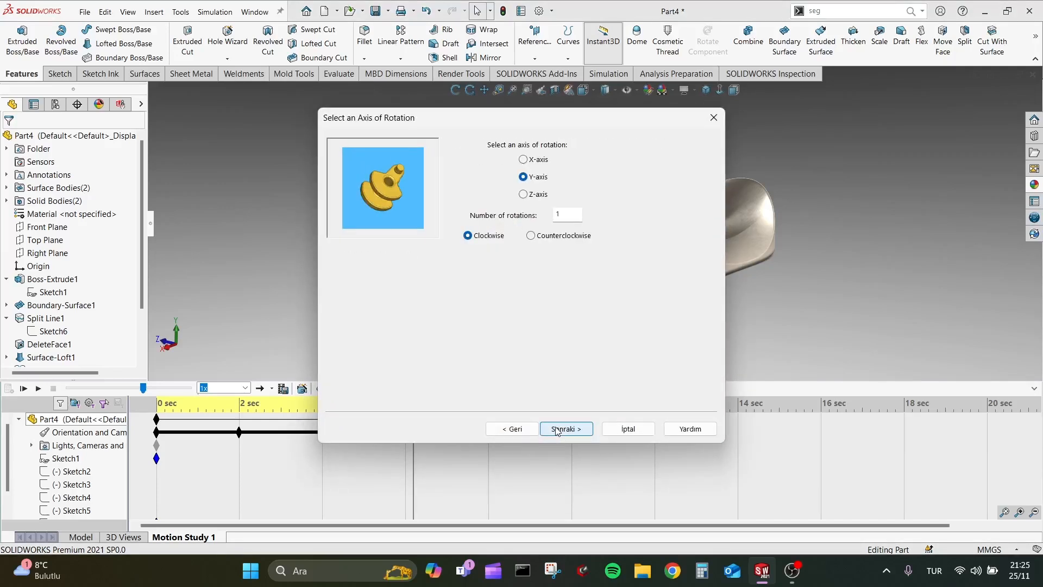
pyautogui.click(557, 430)
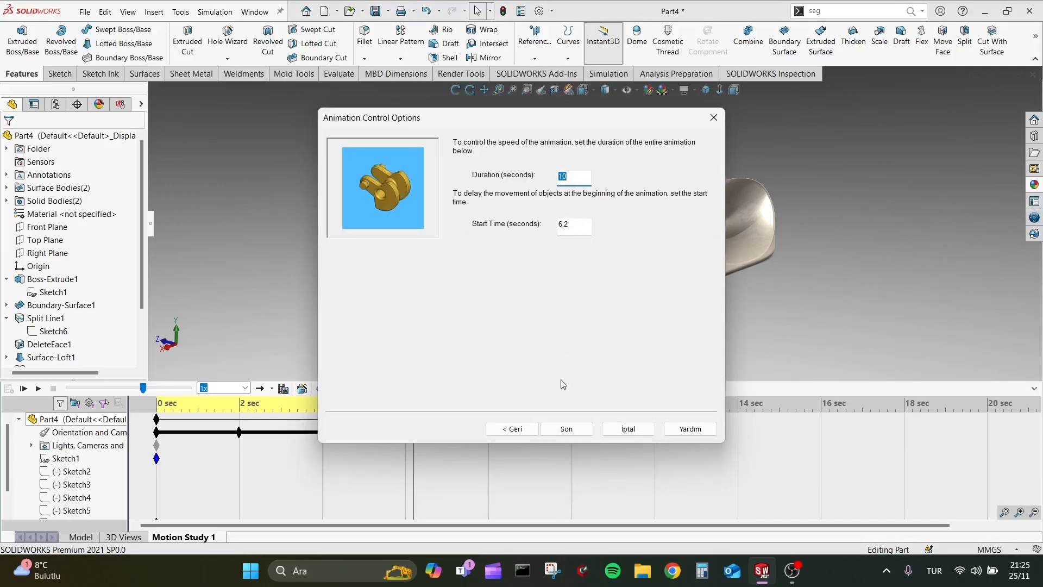
pyautogui.click(568, 428)
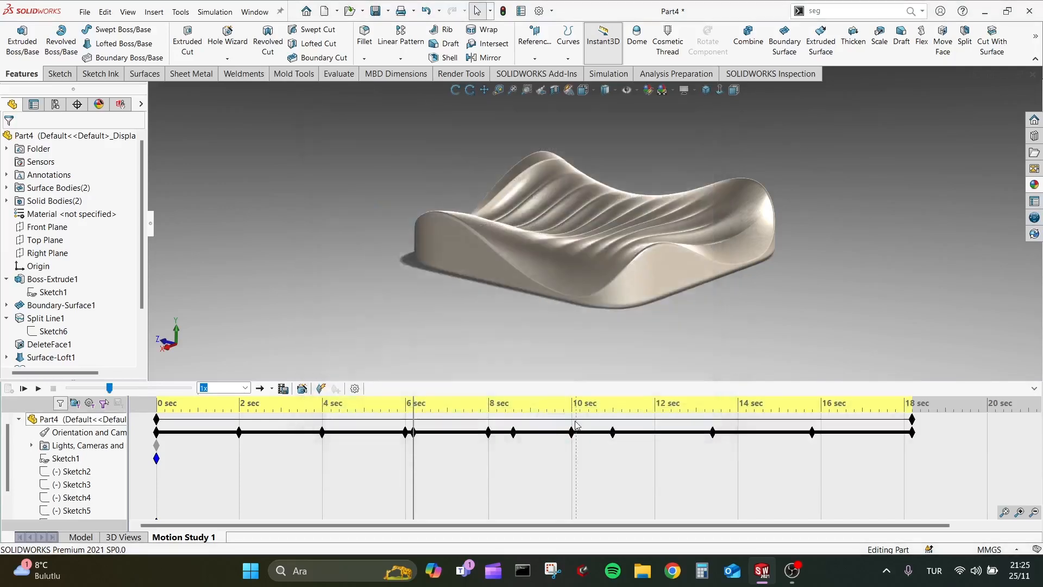